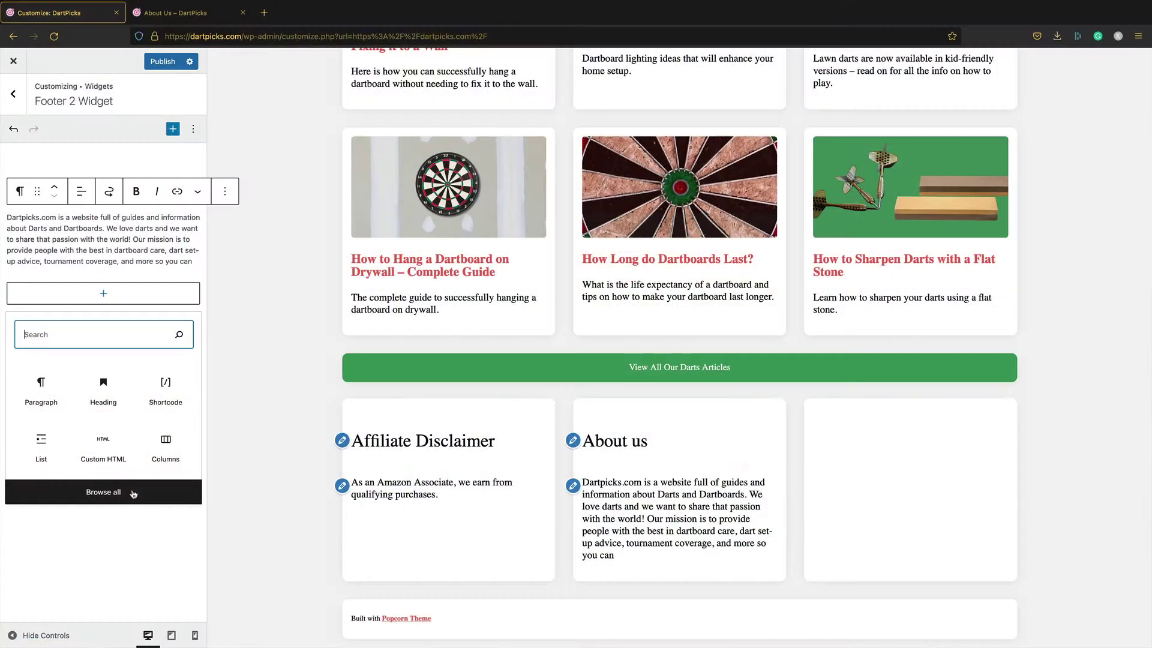
Step: Open the inserter's full block library and scroll through all the available blocks
left_click(103, 491)
scroll(337, 262, "down", 3)
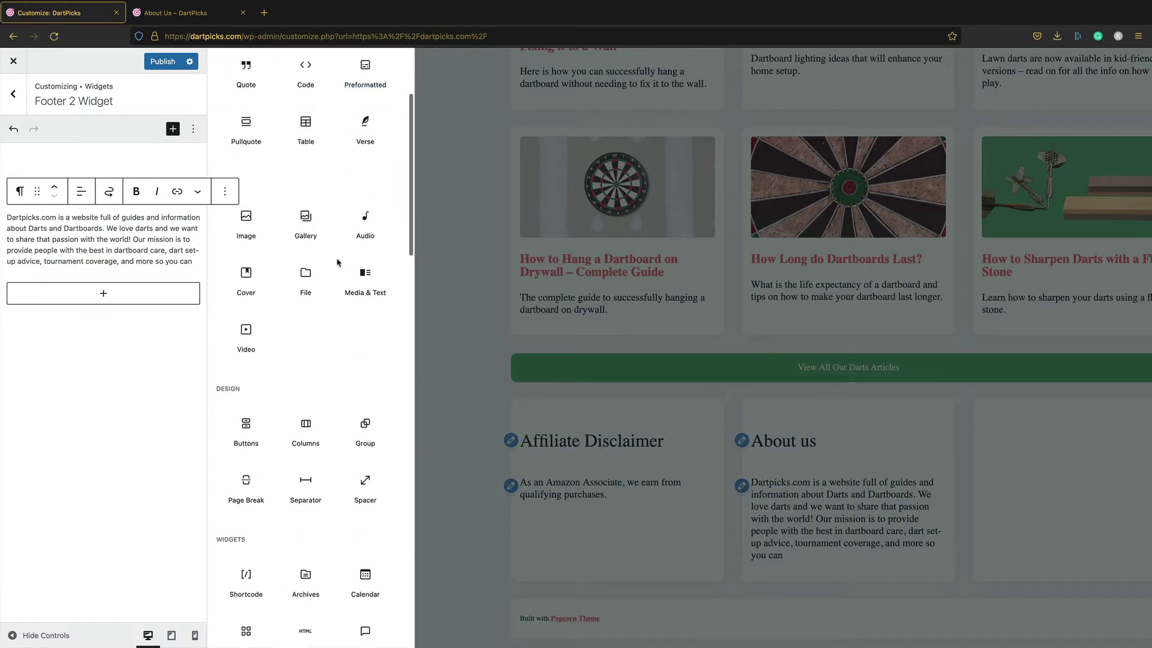
scroll(339, 267, "up", 5)
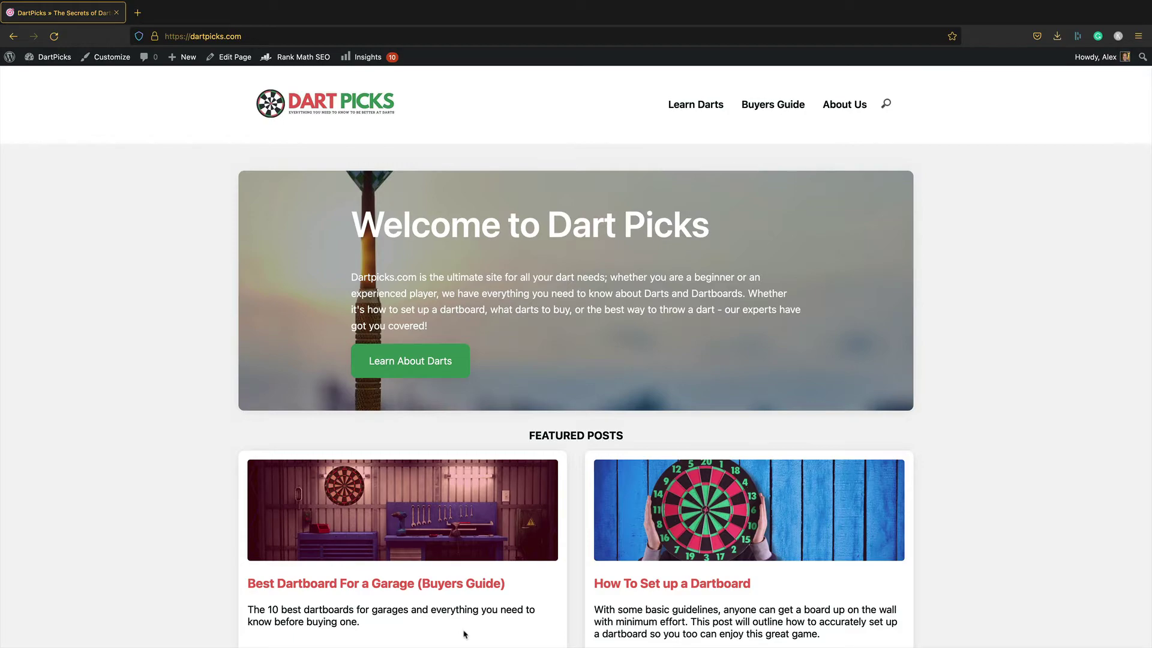
scroll(750, 148, "down", 9)
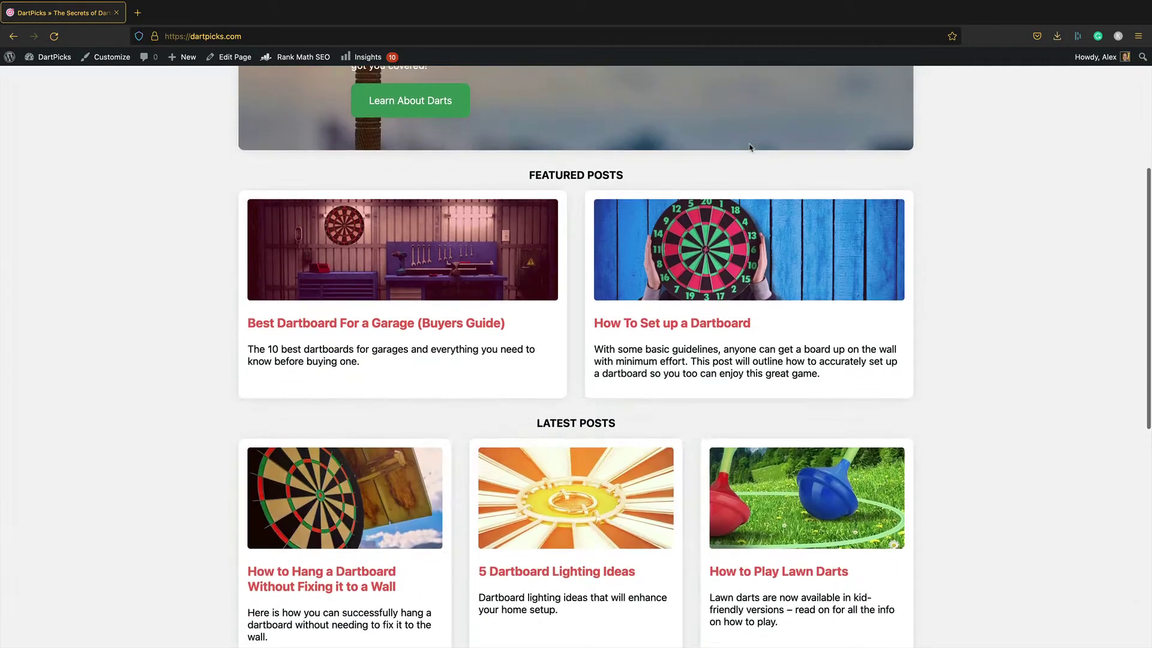
scroll(752, 365, "up", 9)
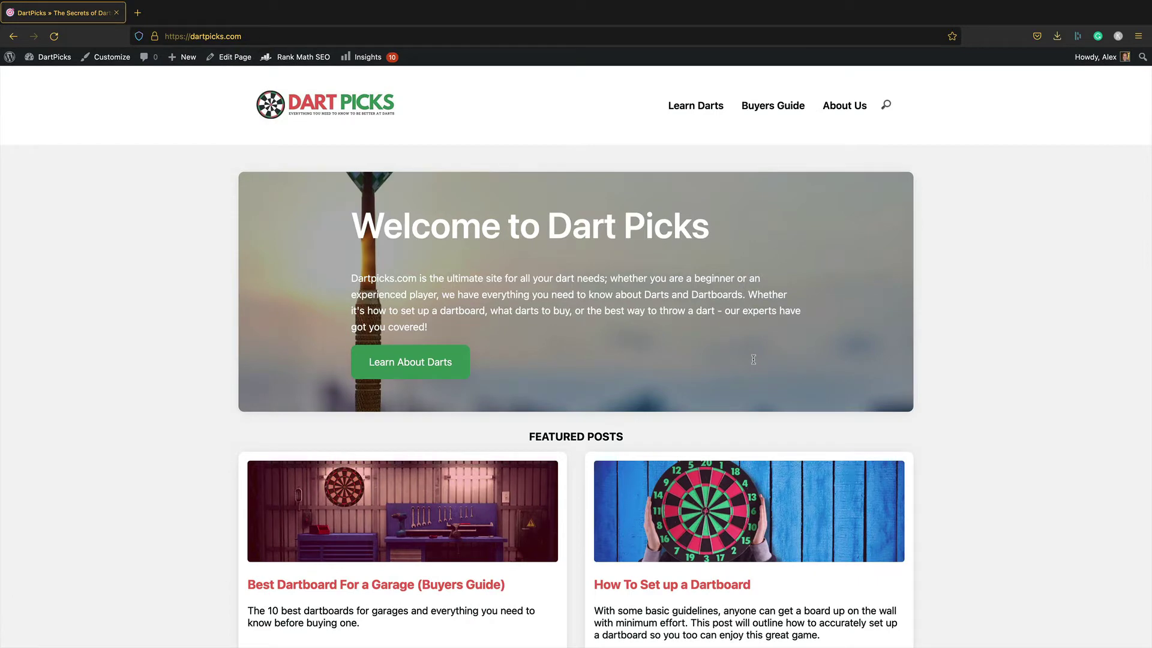
scroll(639, 268, "down", 15)
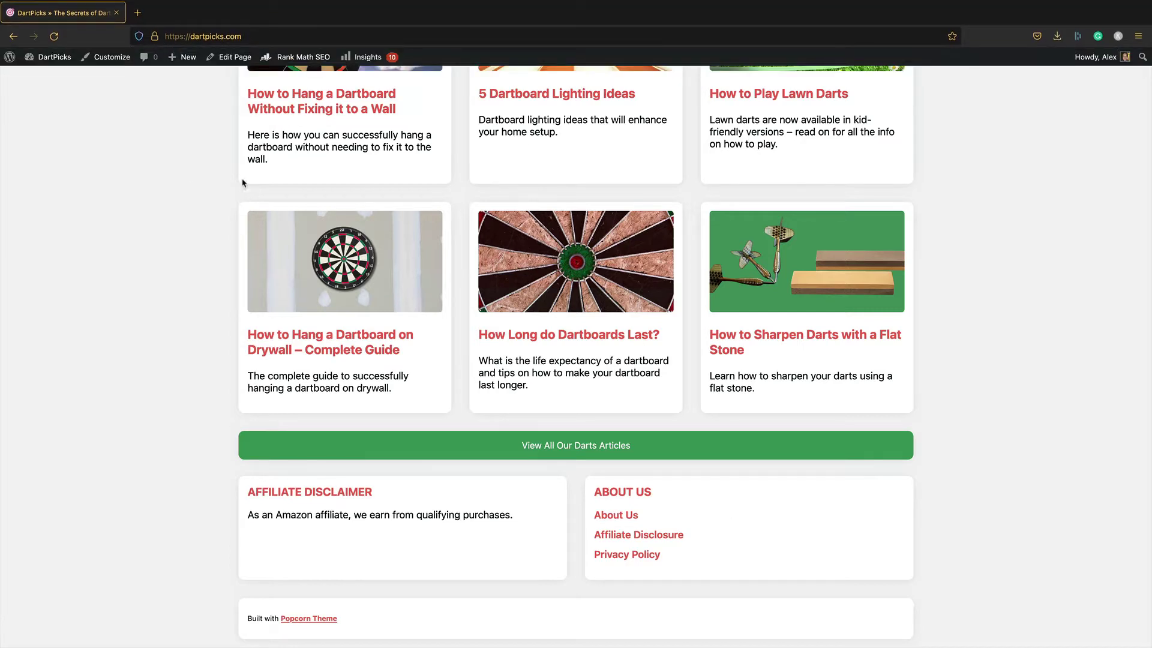
Step: Open the Customizer's Popcorn Theme Options, check the Popcorn Custom Text section, and go back
left_click(104, 57)
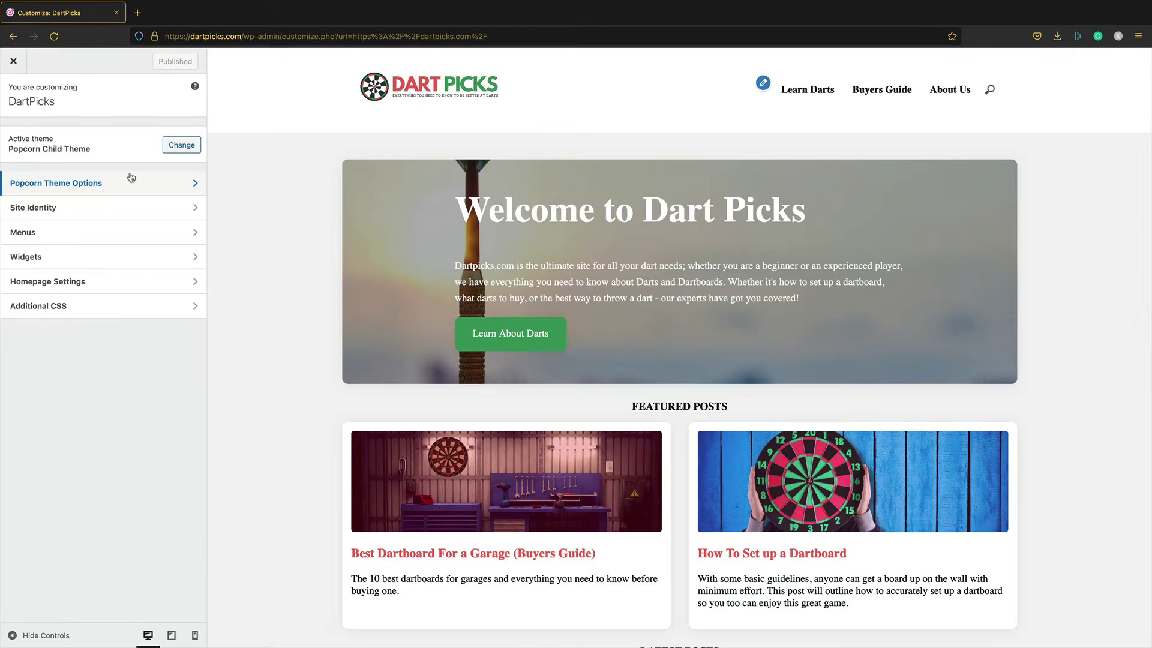
scroll(479, 511, "down", 15)
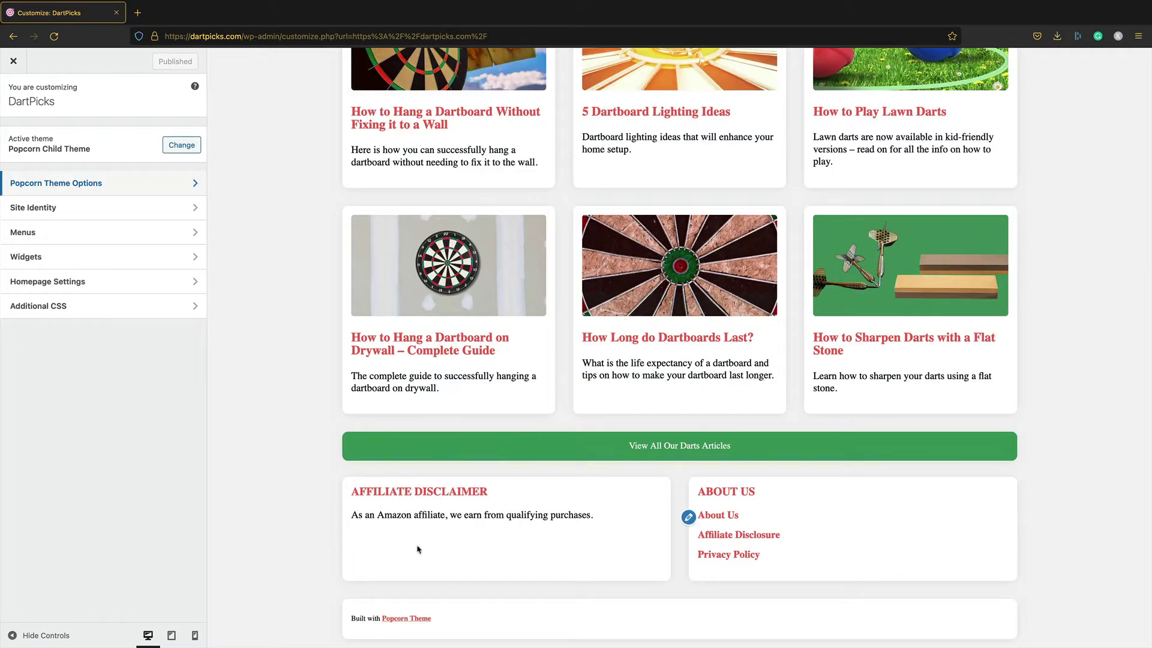
left_click(126, 190)
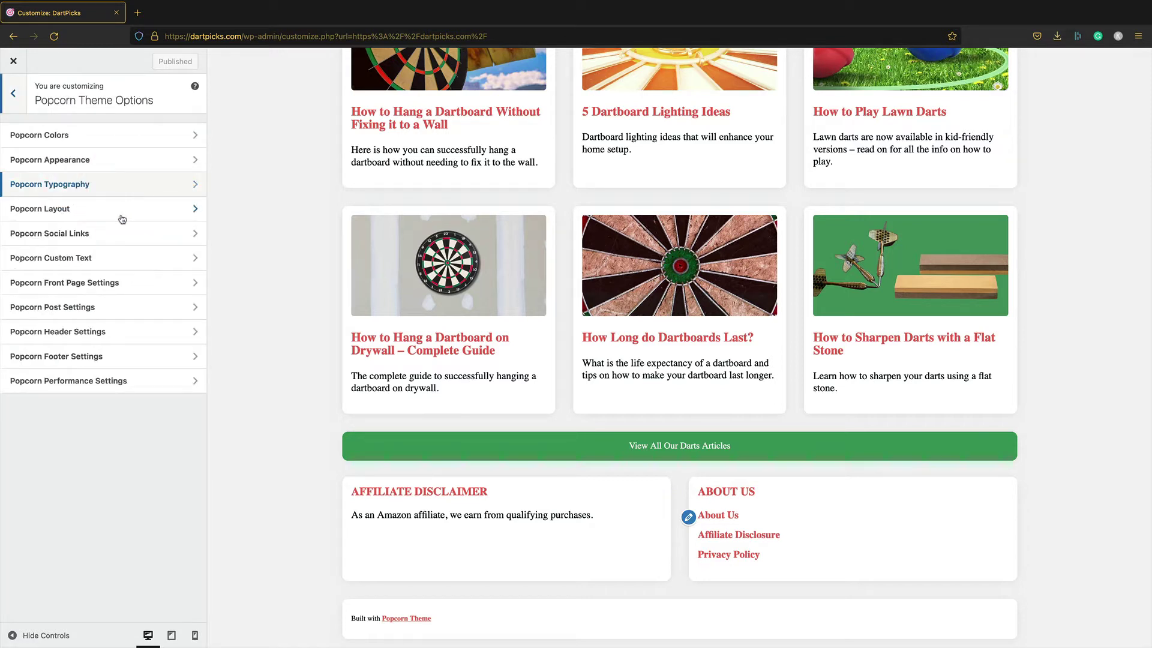
left_click(134, 262)
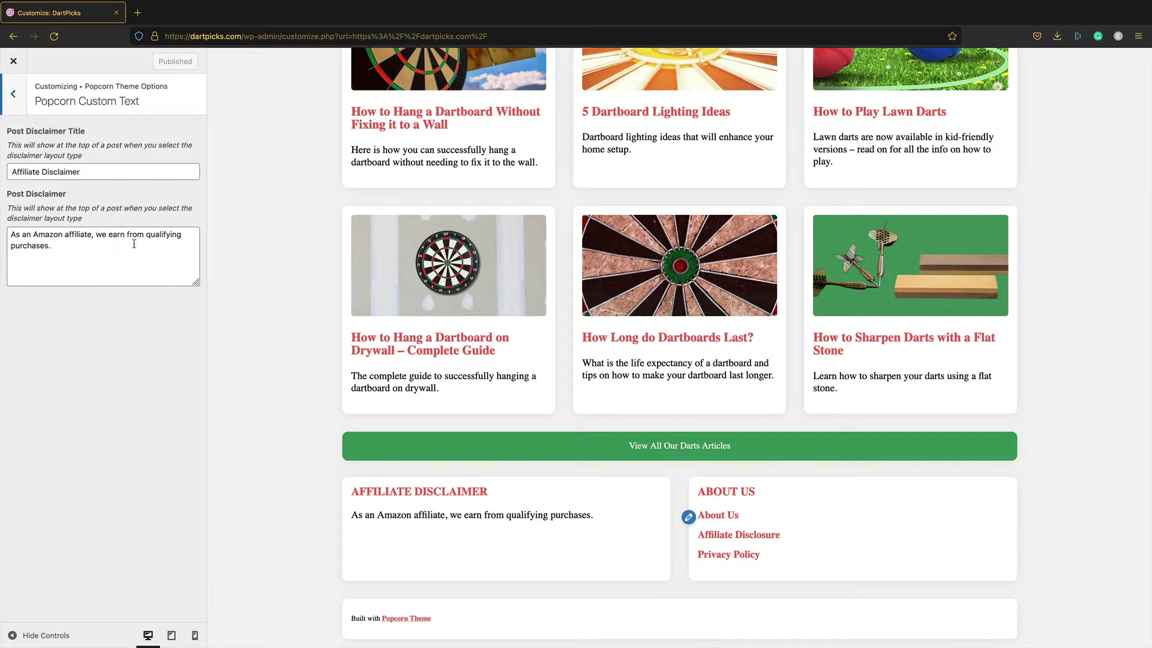
left_click(9, 96)
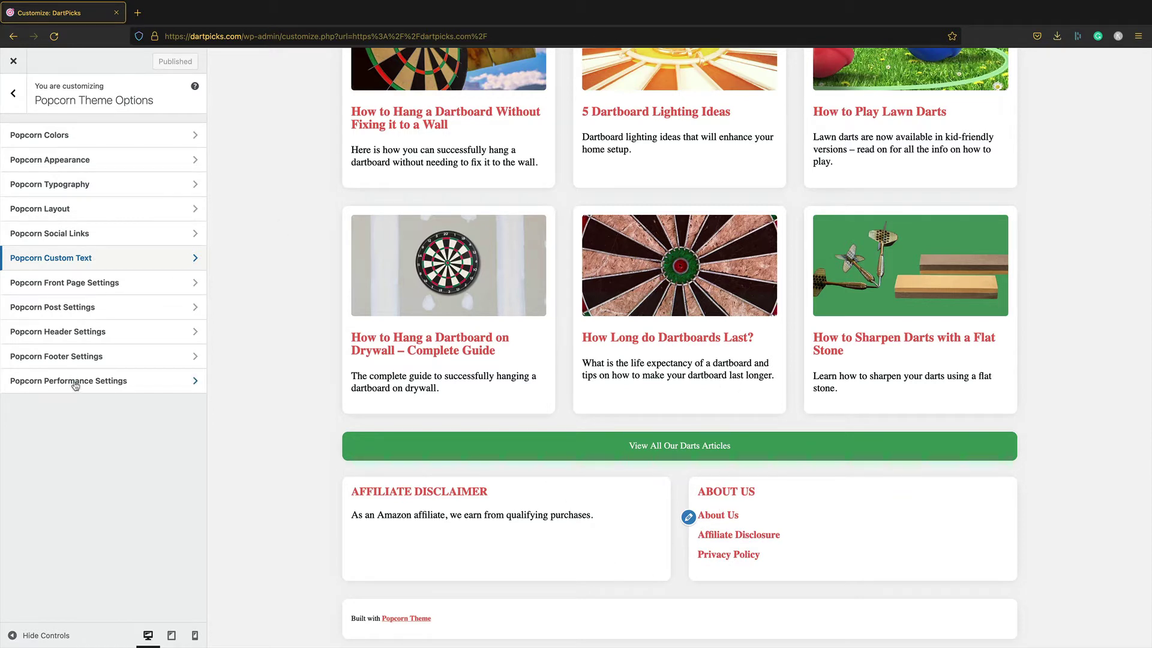
Step: Set Popcorn Footer Settings' Footer Widgets to 3 Column, publish, and return to the main panel
left_click(120, 356)
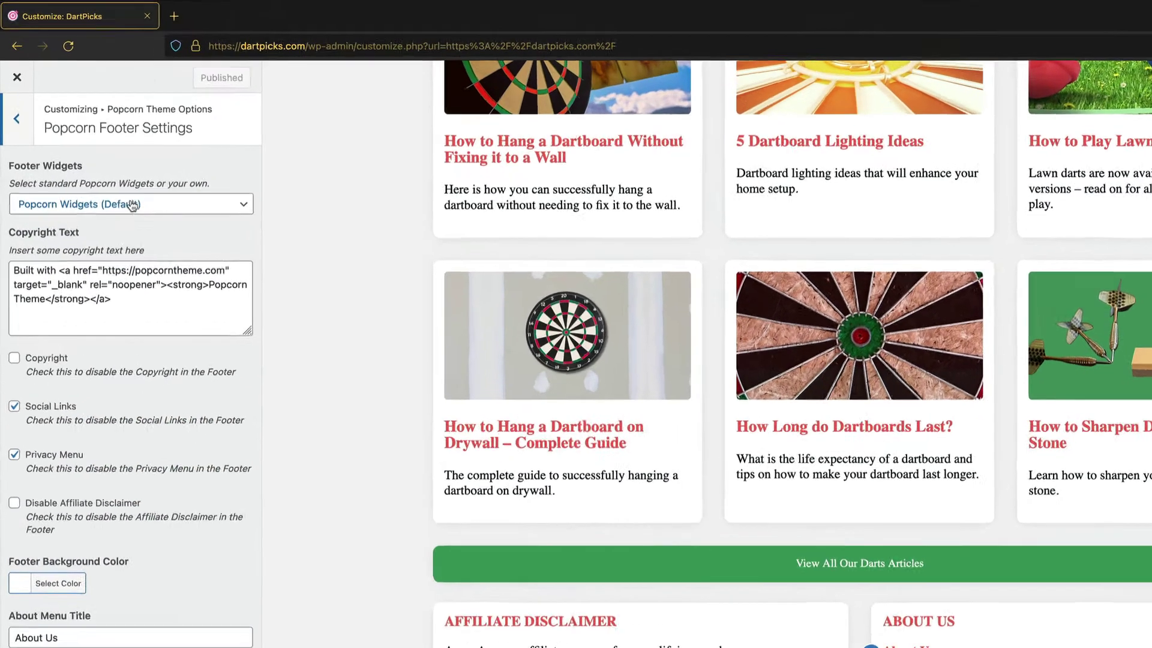
left_click(79, 162)
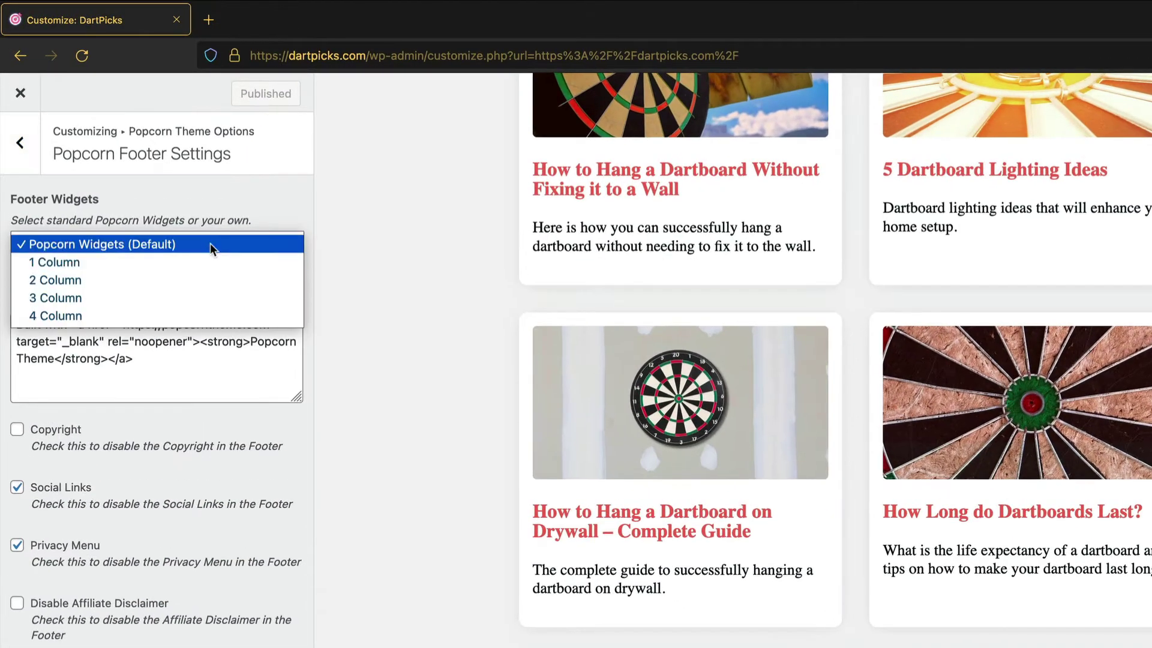
left_click(202, 296)
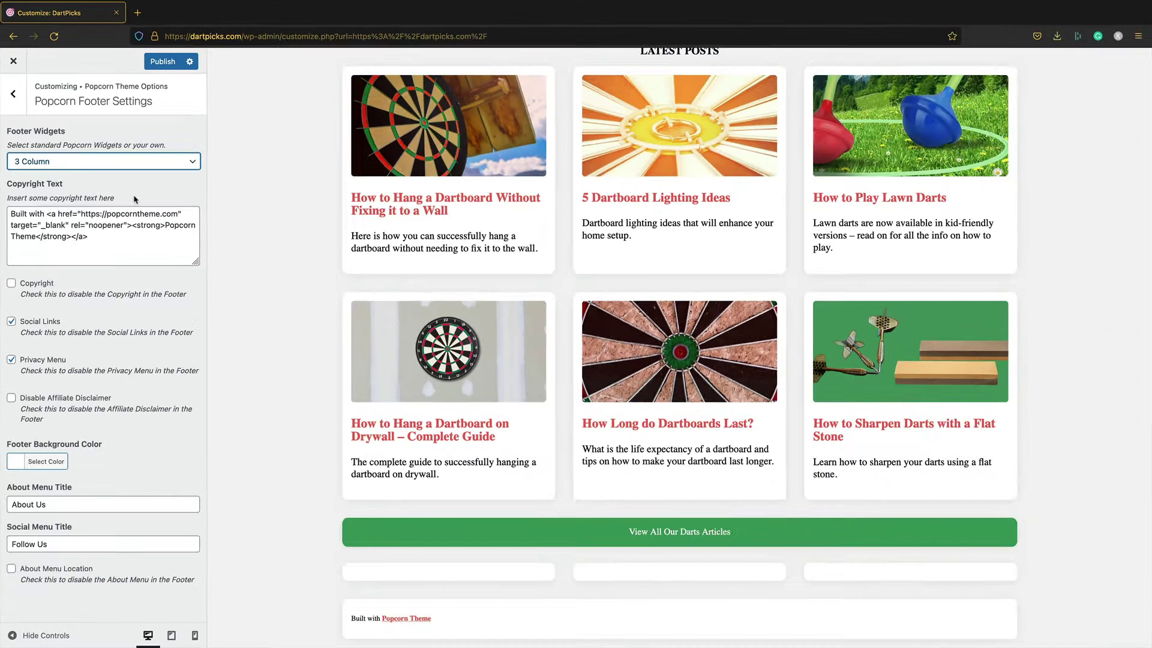
left_click(163, 61)
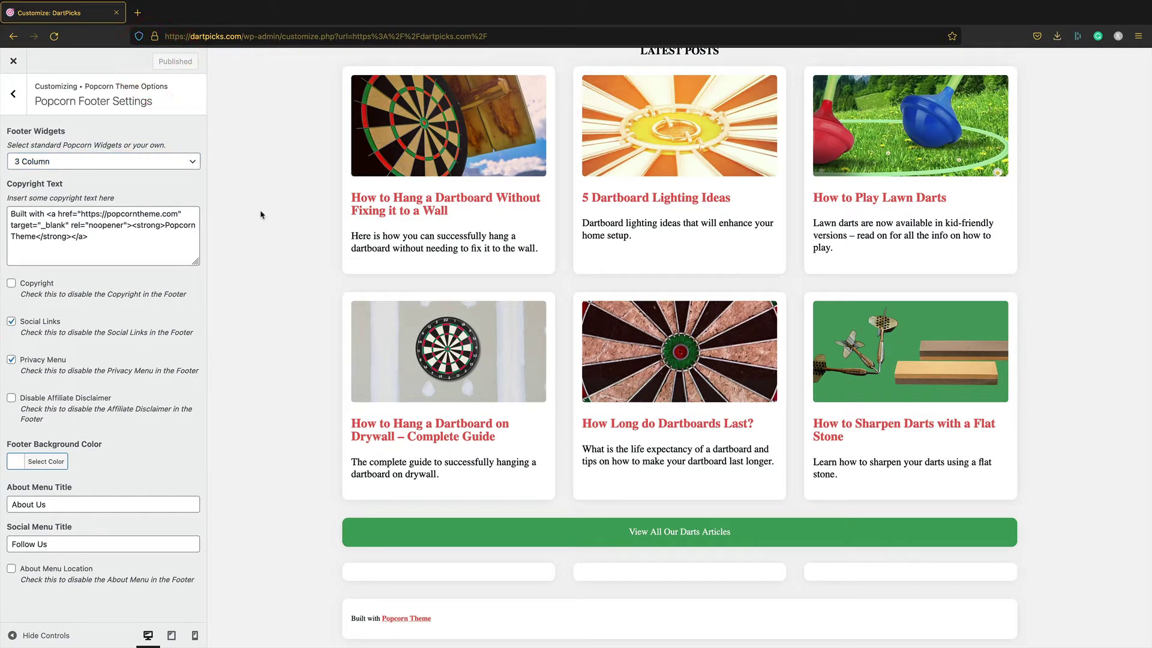
left_click(12, 94)
left_click(18, 95)
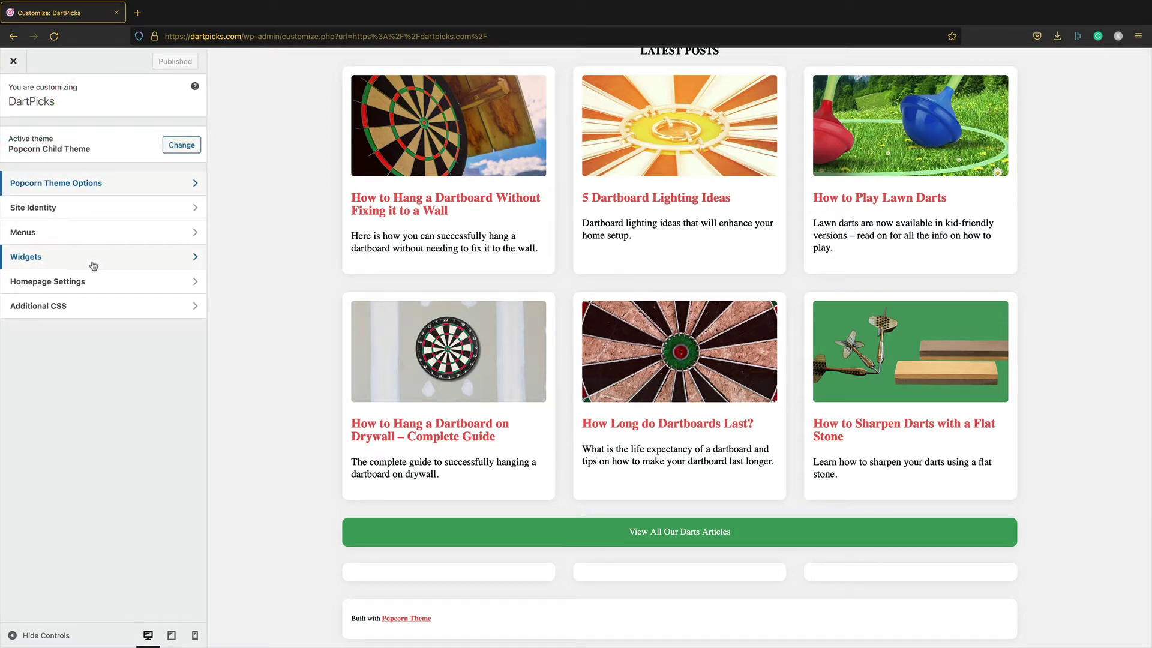
Step: Open the Footer 1 Widget area, dismiss the welcome guide, and list the blocks to add
left_click(91, 260)
left_click(109, 211)
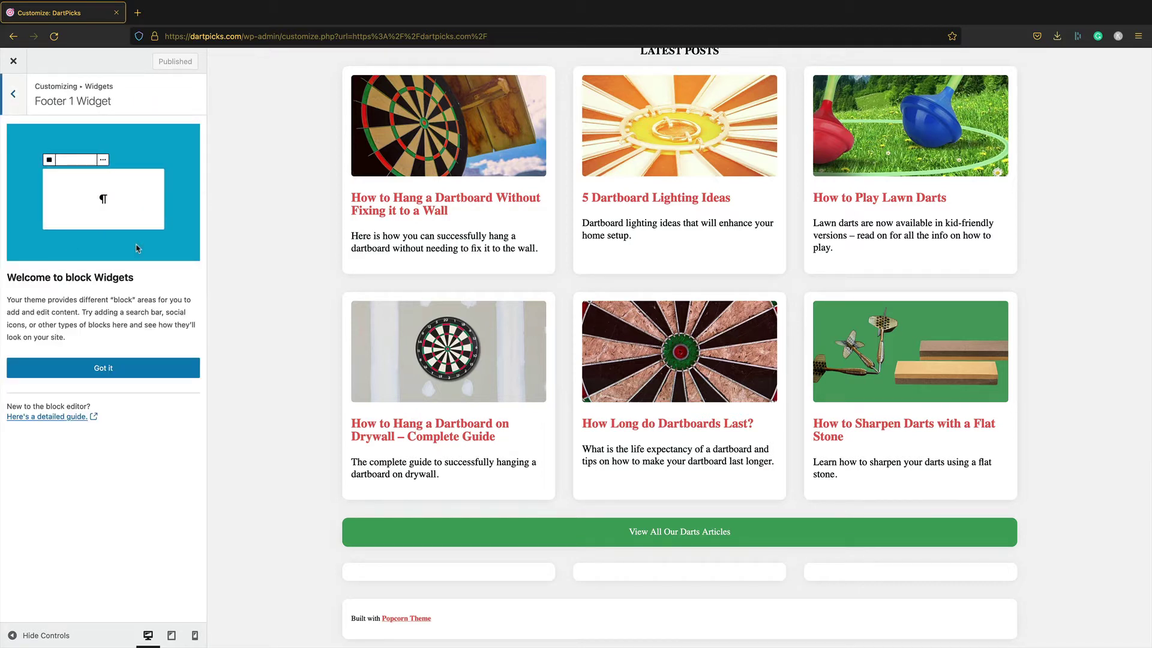
left_click(103, 367)
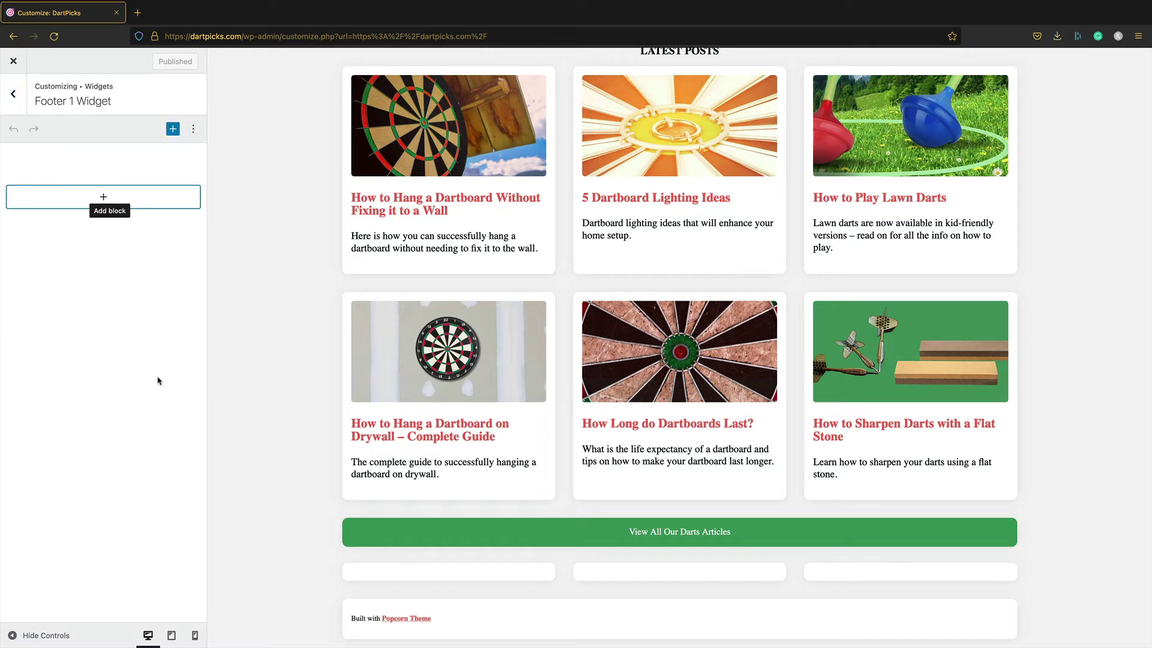
left_click(106, 198)
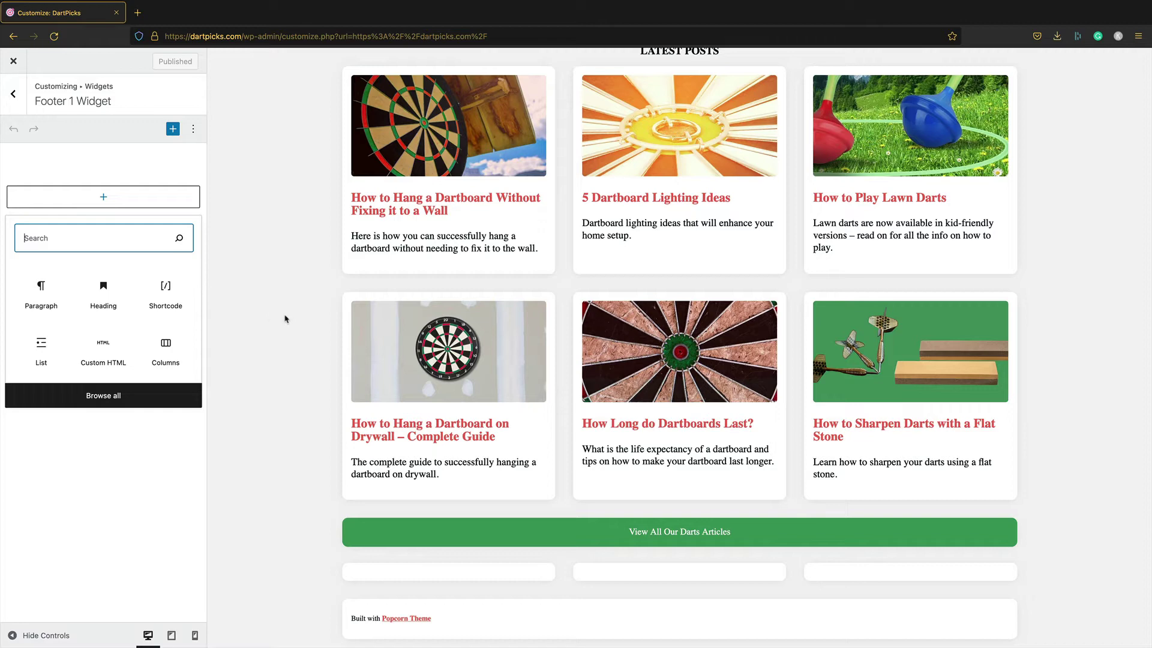
Step: Add an 'Affiliate Disclaimer' paragraph to Footer 1 and transform it into a heading
left_click(42, 294)
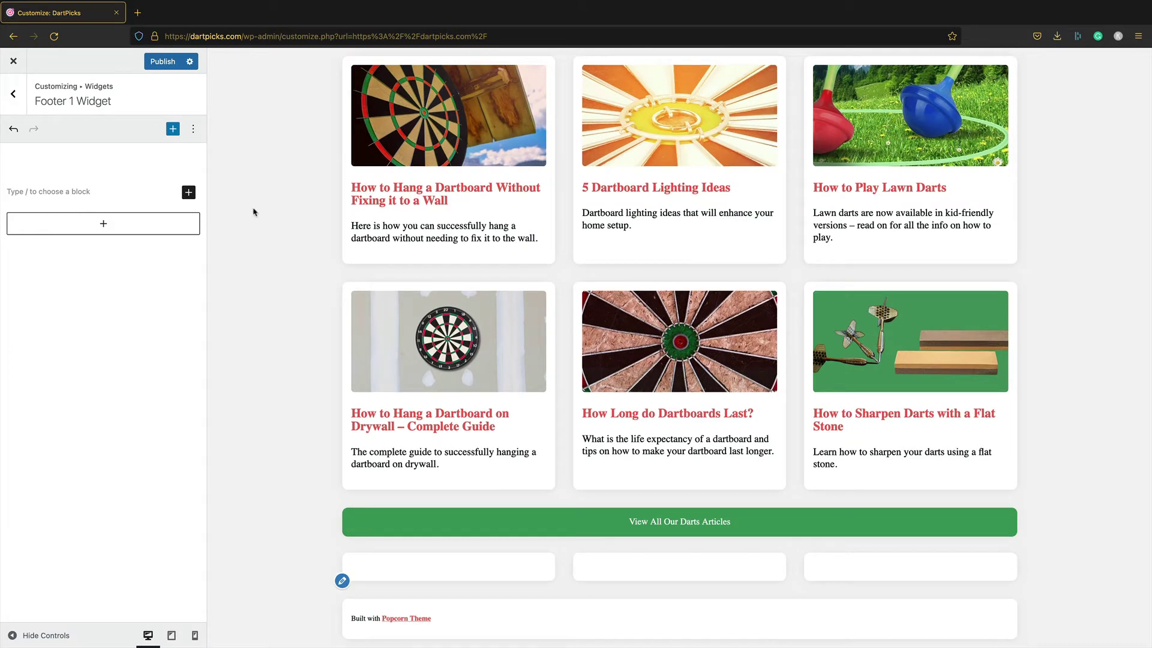
type("Affiliate Disclaimer")
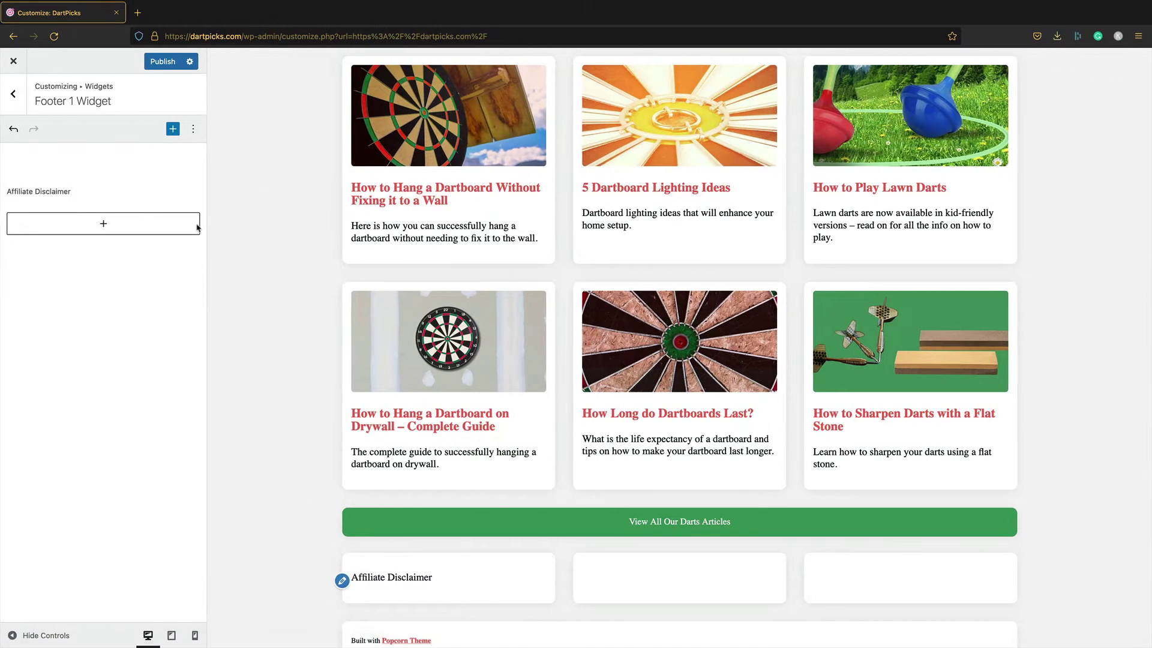
left_click_drag(84, 187, 3, 192)
left_click(8, 191)
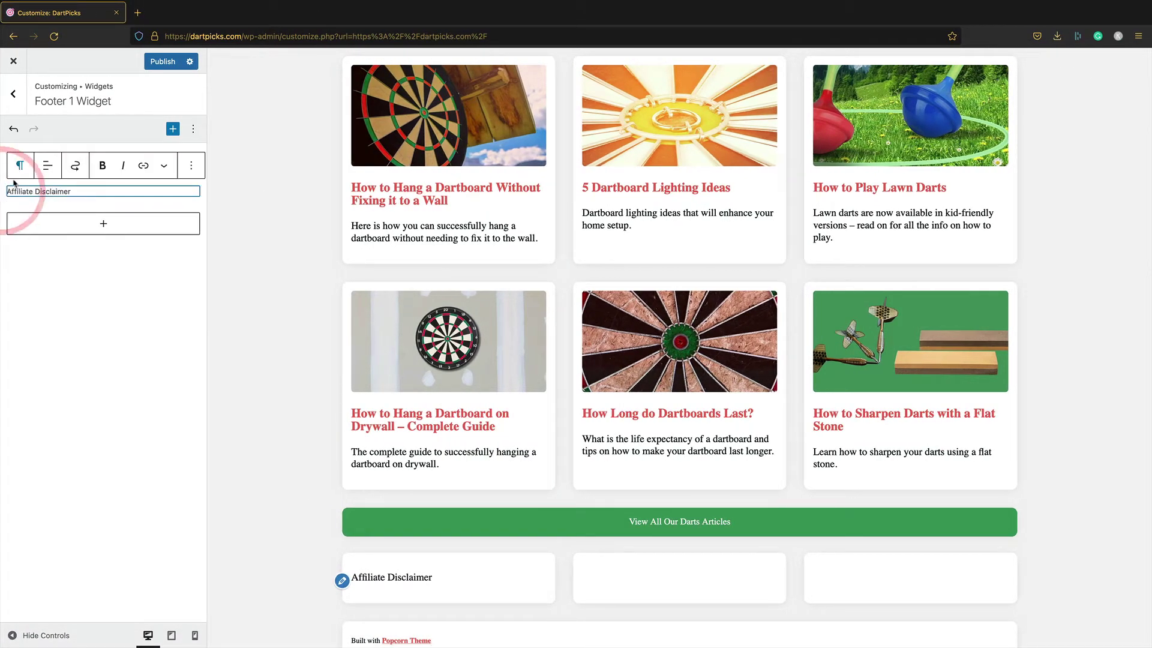
triple_click(14, 190)
left_click(23, 166)
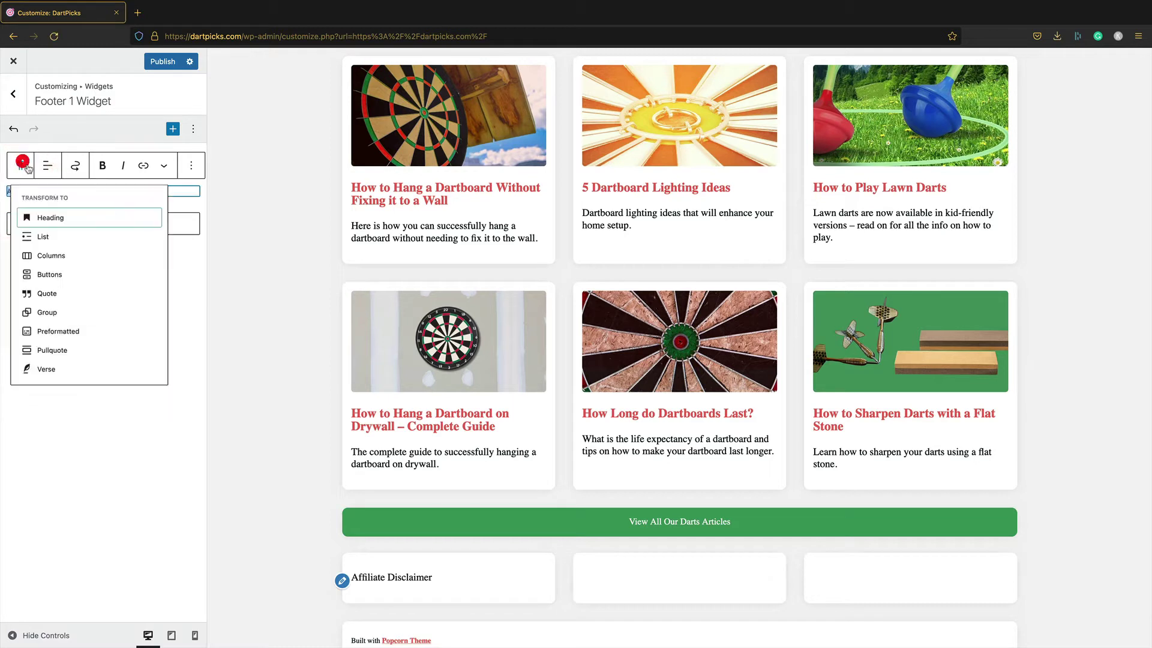
left_click(101, 218)
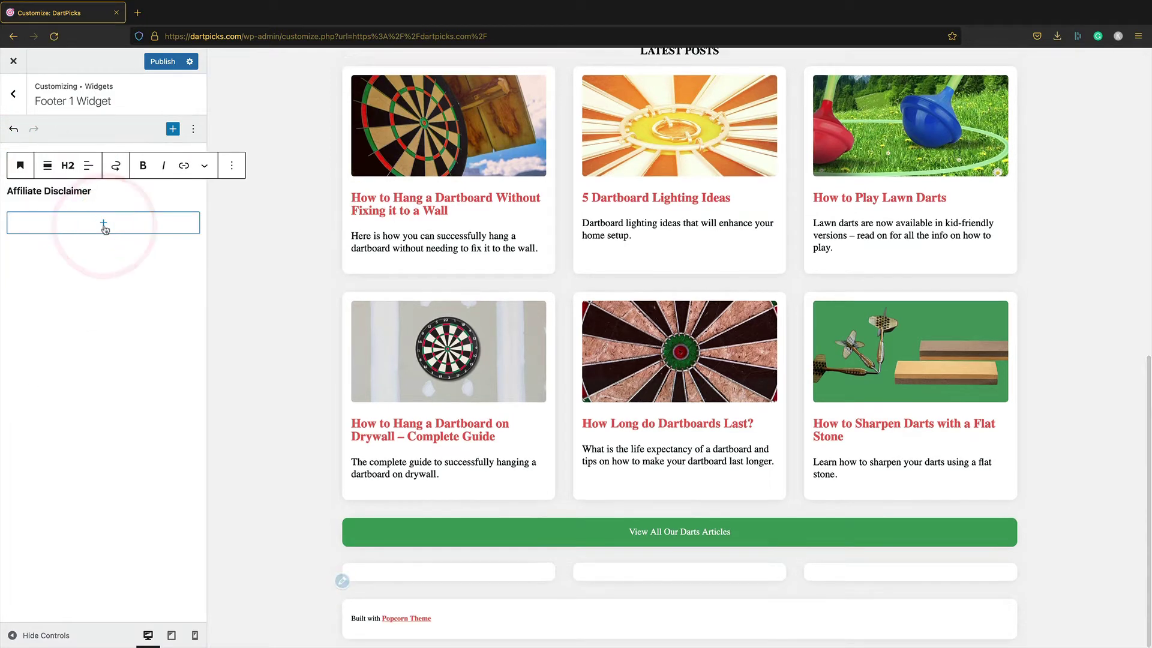
Step: Make the Affiliate Disclaimer heading H4, add an empty block below it, and open a new tab
scroll(306, 272, "down", 2)
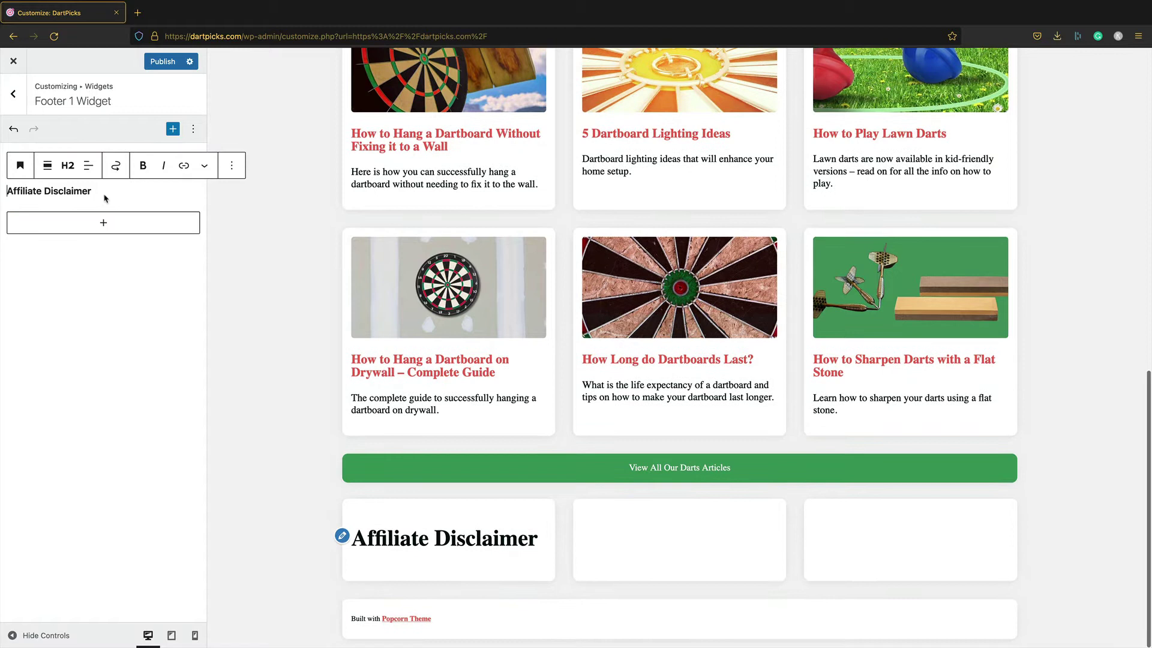
left_click_drag(95, 191, 5, 191)
left_click(3, 191)
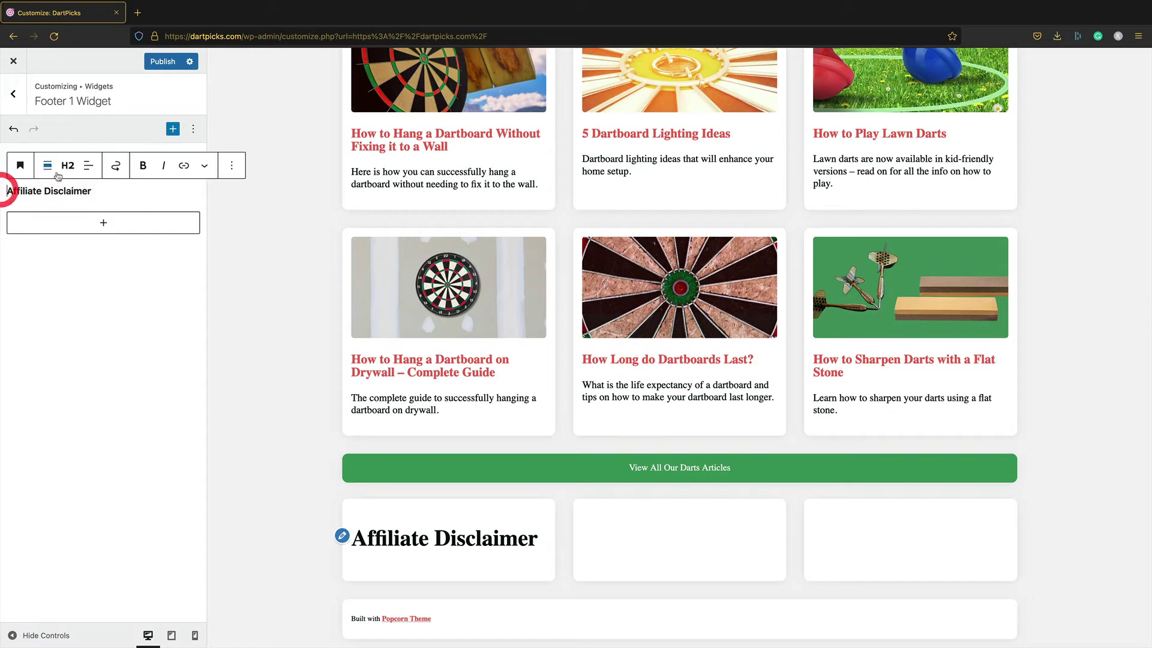
left_click(66, 167)
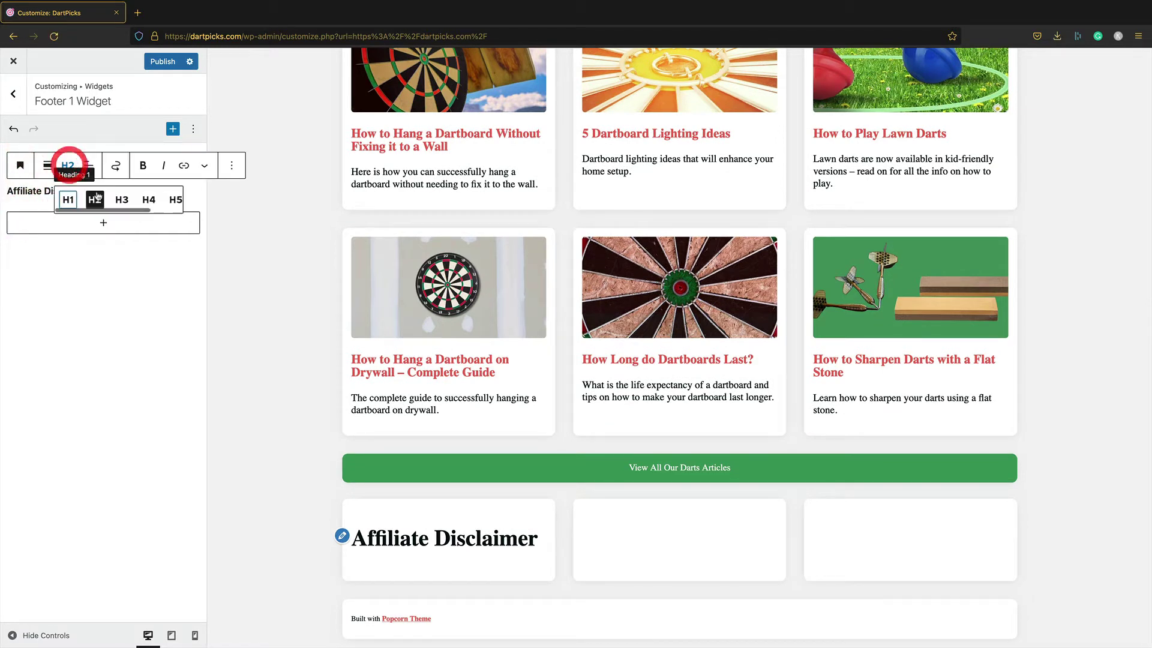
left_click(148, 200)
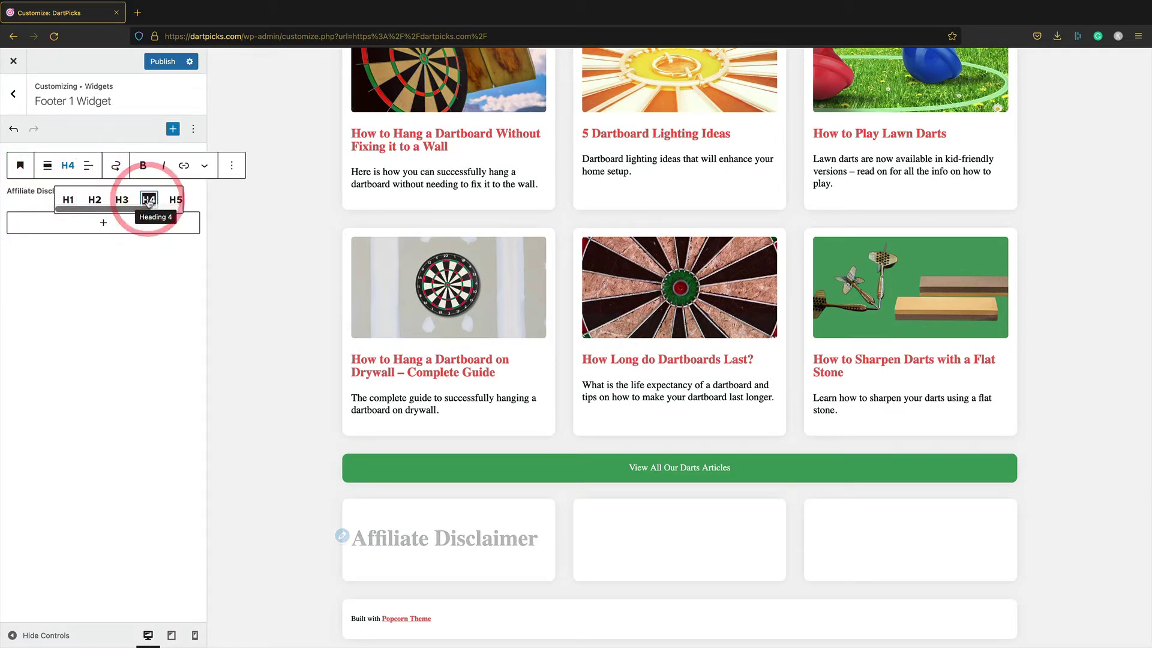
left_click(27, 189)
left_click(96, 187)
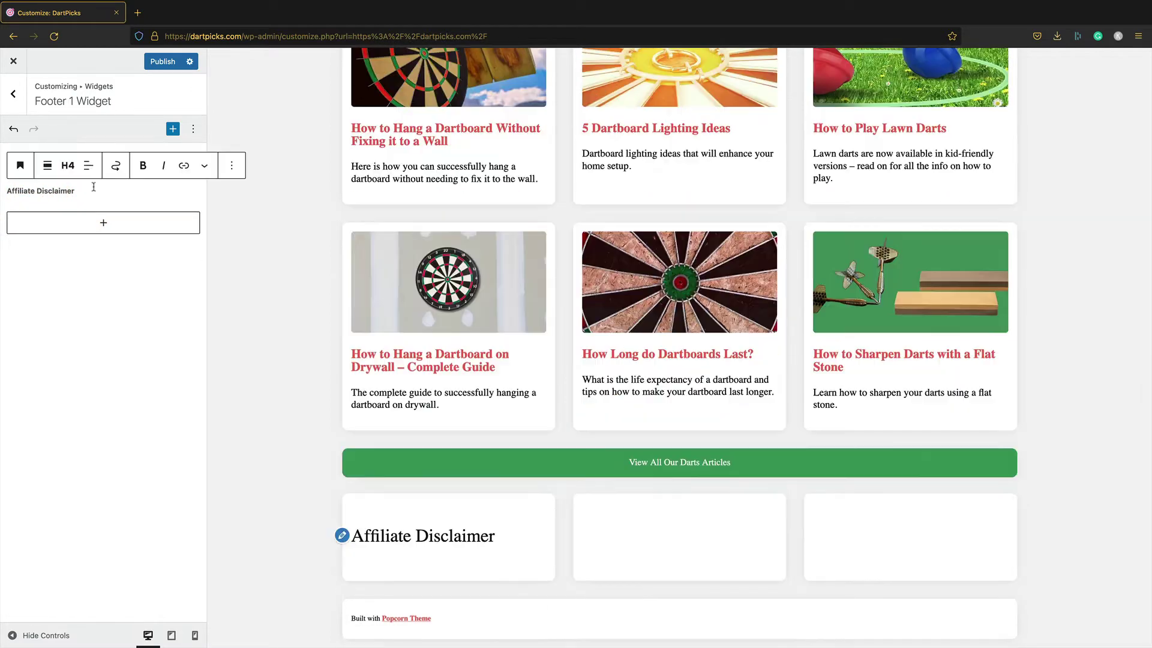
key("Return")
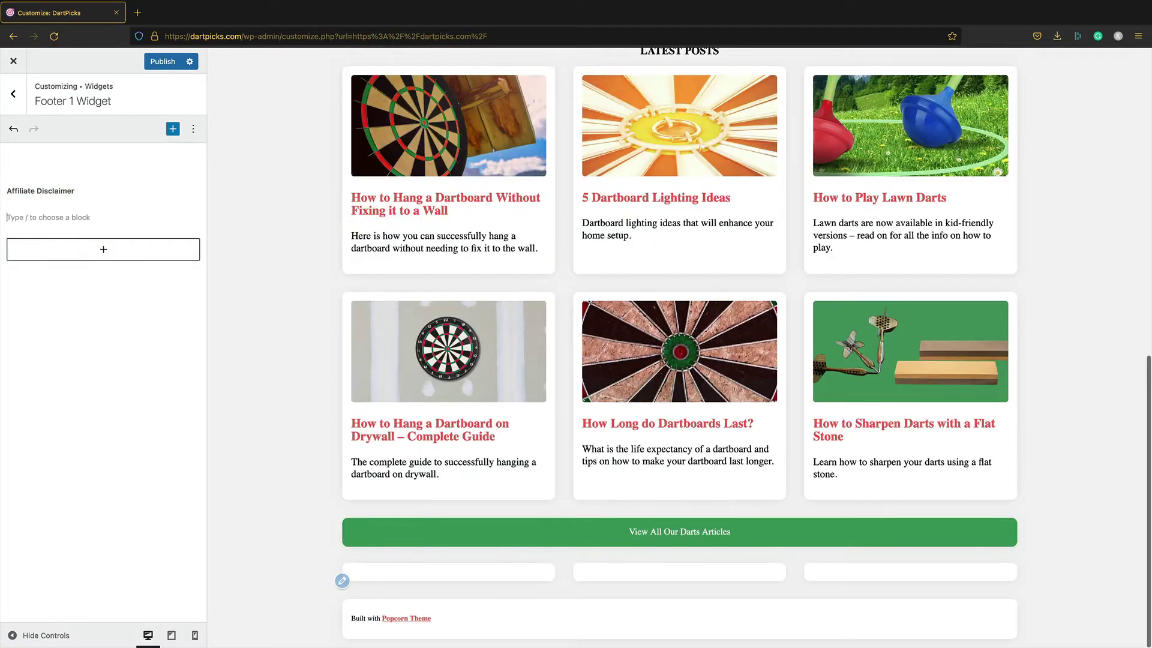
key("ctrl+t")
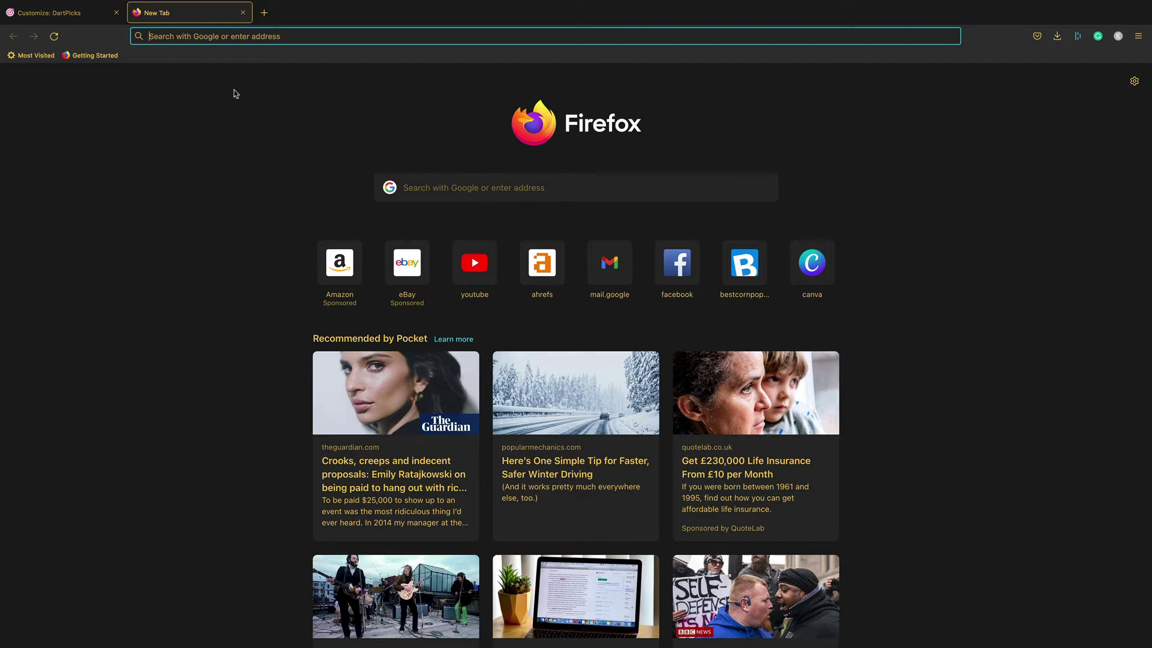
Step: Load bestcornpopper.com and copy its footer's Amazon Associate disclaimer sentence
type("bestcornpopper.com/")
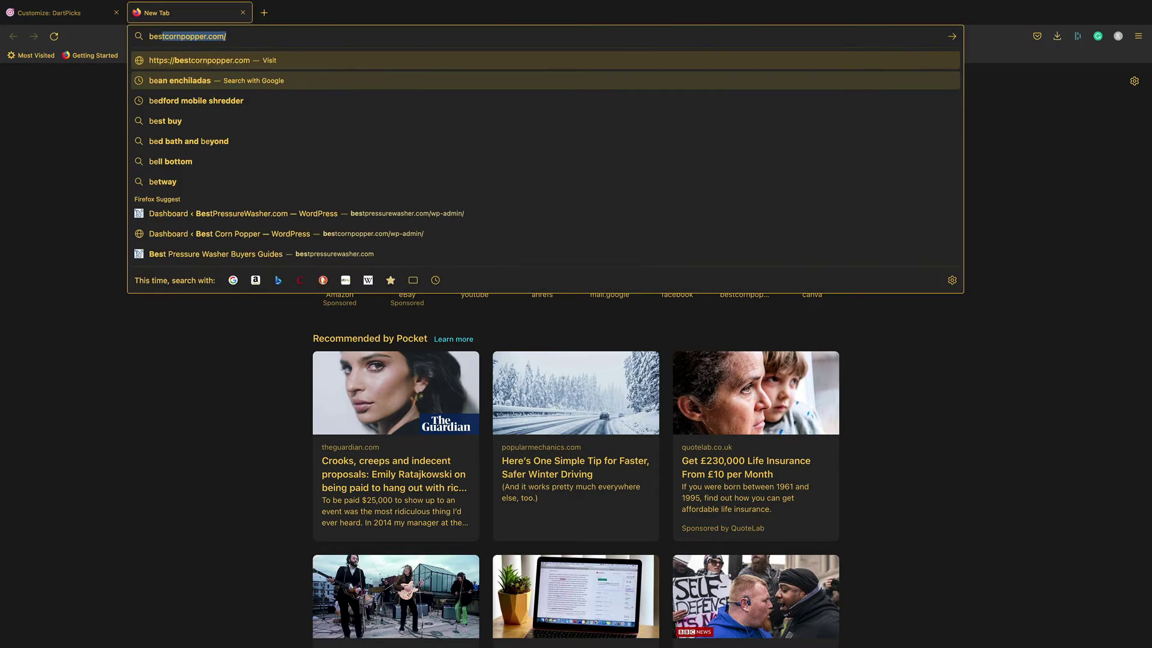
key("Return")
scroll(575, 348, "down", 15)
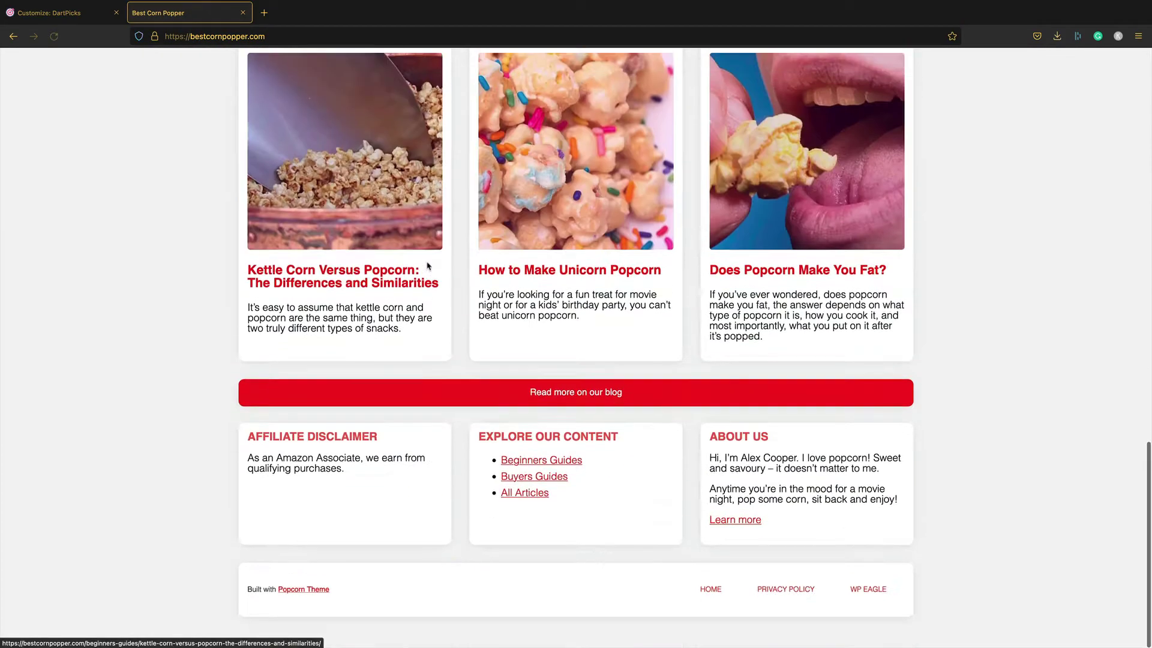
left_click_drag(360, 492, 234, 473)
key("super+c")
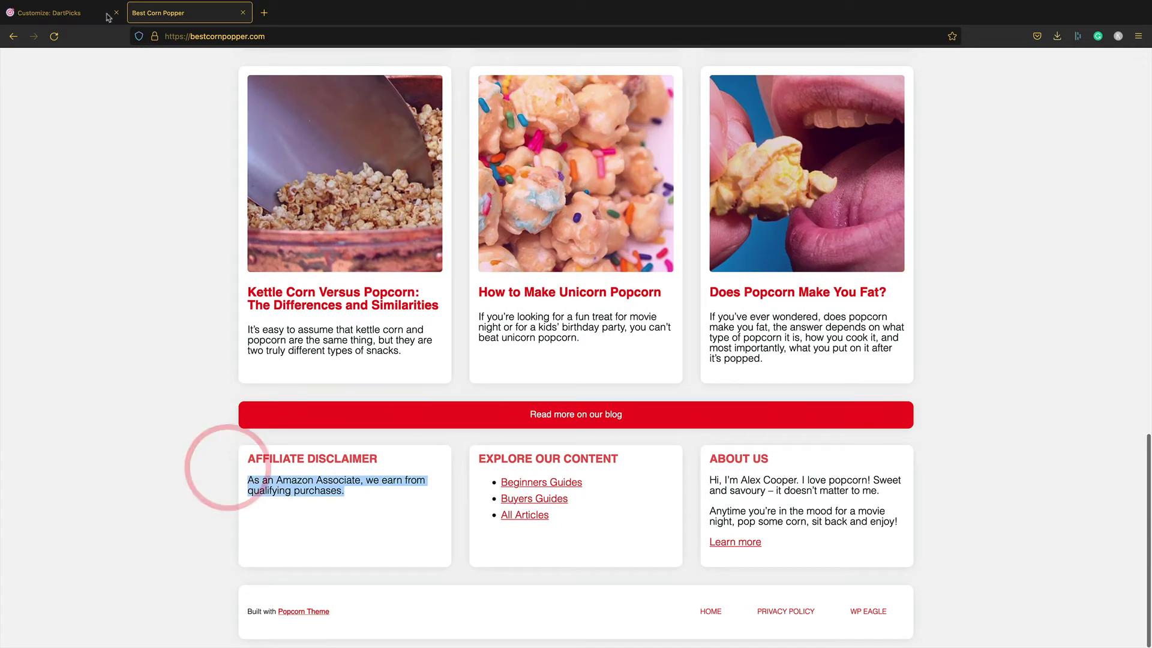
left_click(48, 12)
Step: Paste 'As an Amazon Associate, we earn from qualifying purchases.' below the heading and publish
left_click(75, 218)
key("super+v")
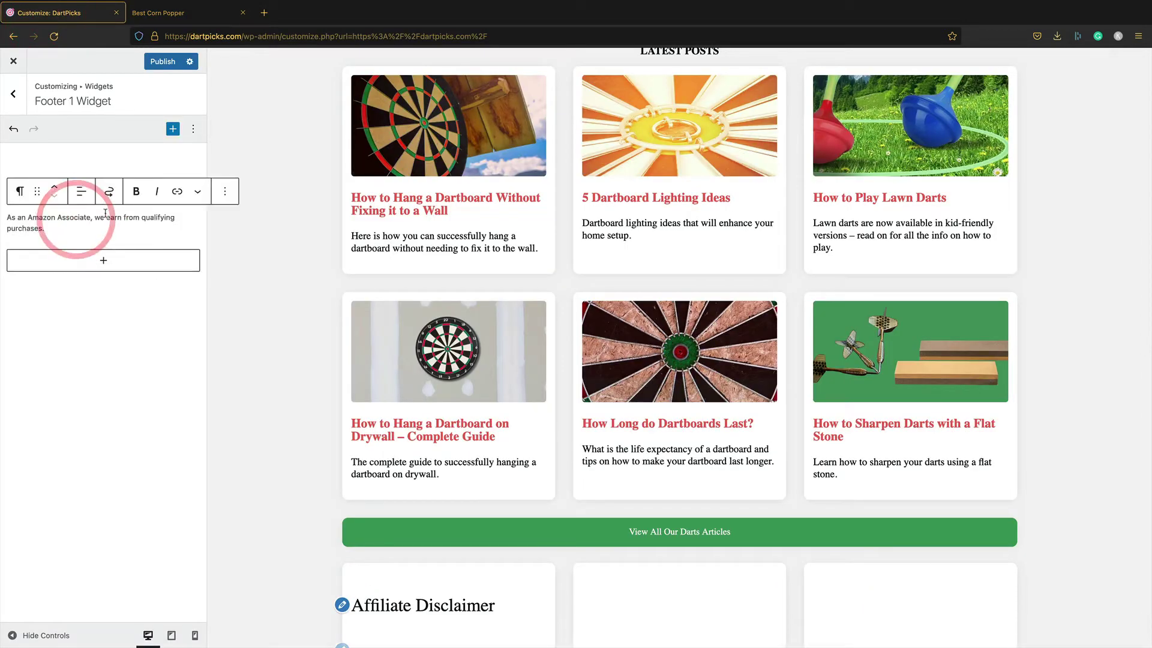
scroll(331, 224, "down", 3)
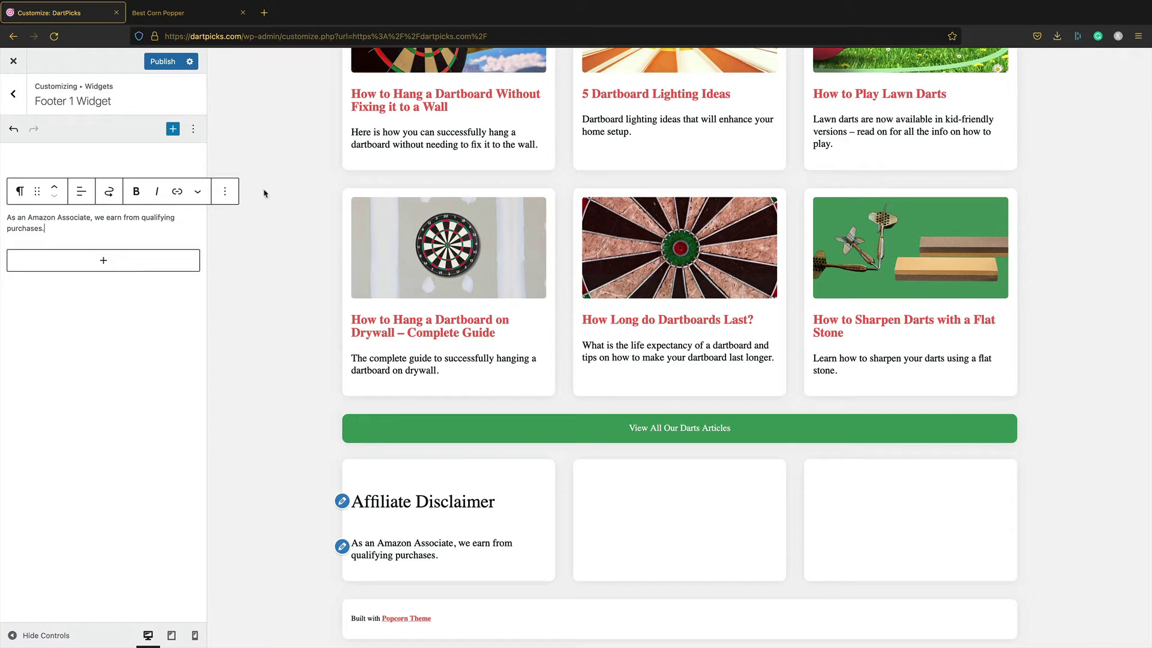
left_click(163, 61)
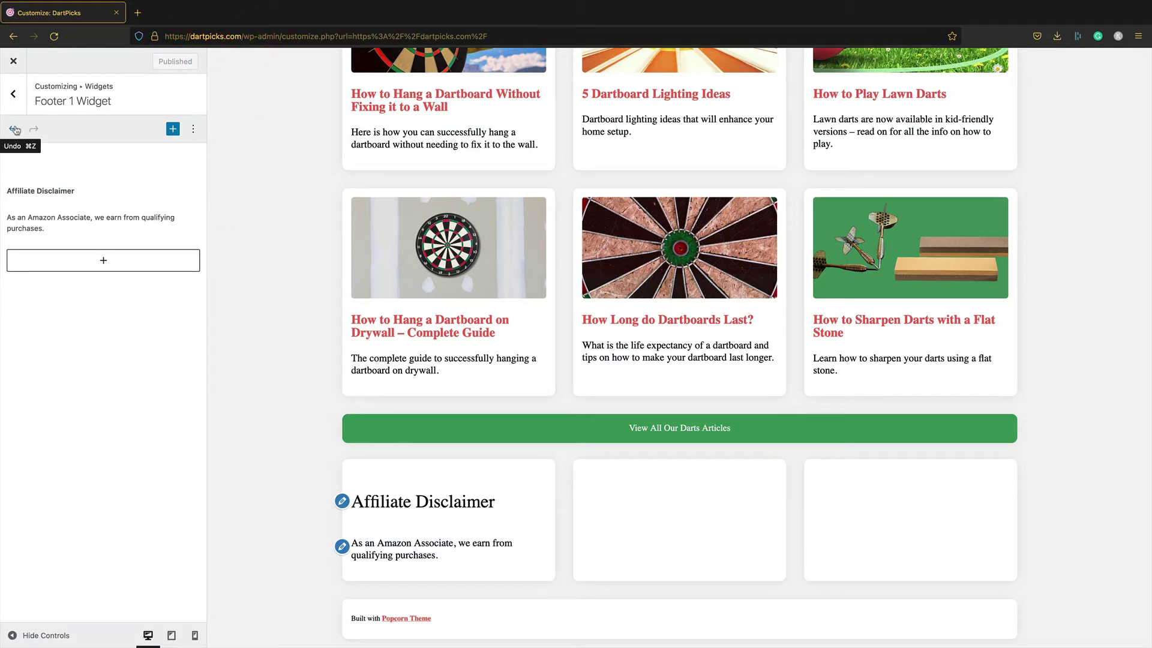
Step: Give Footer 2 Widget an 'About us' H4 heading with an empty block below it
left_click(13, 93)
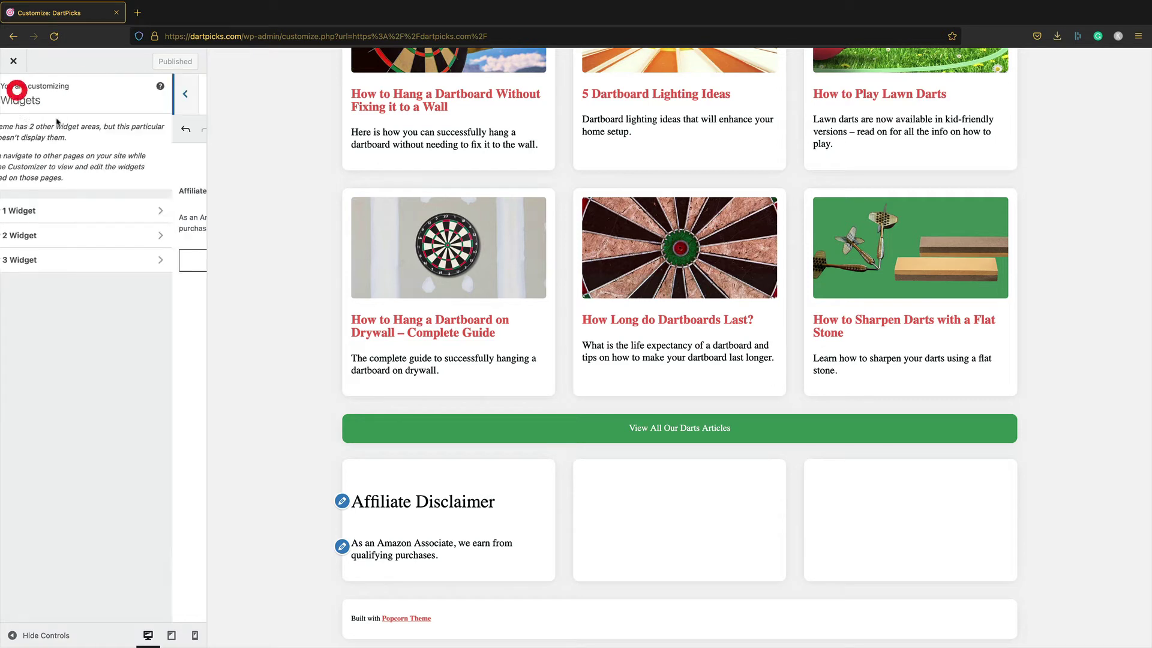
left_click(140, 239)
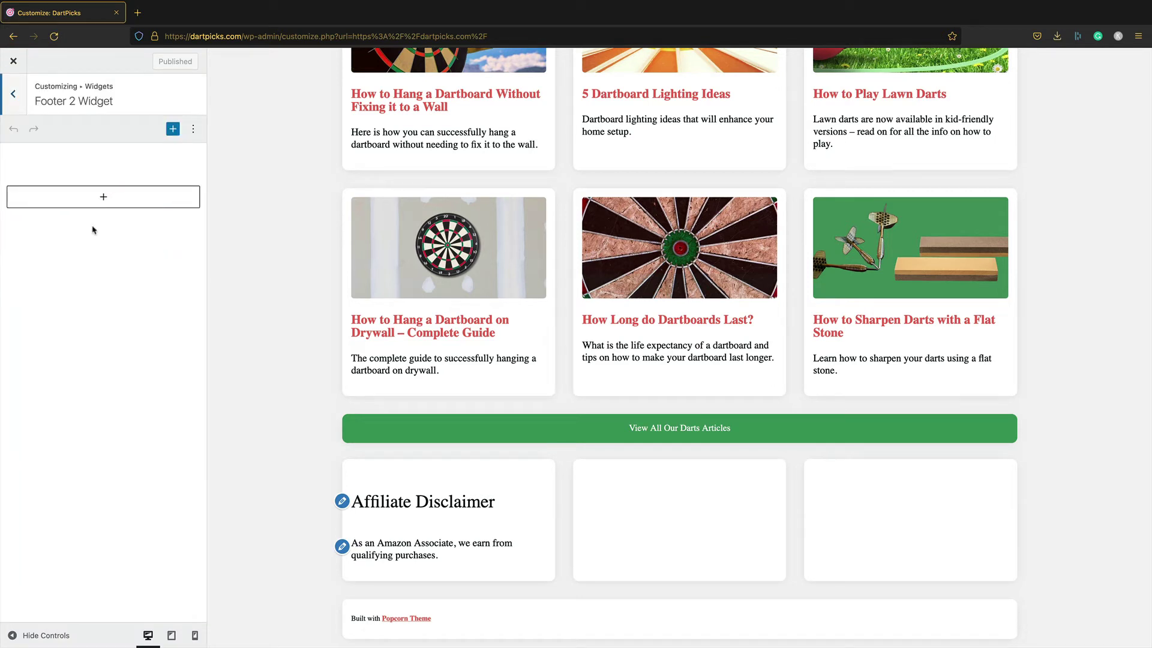
left_click(103, 196)
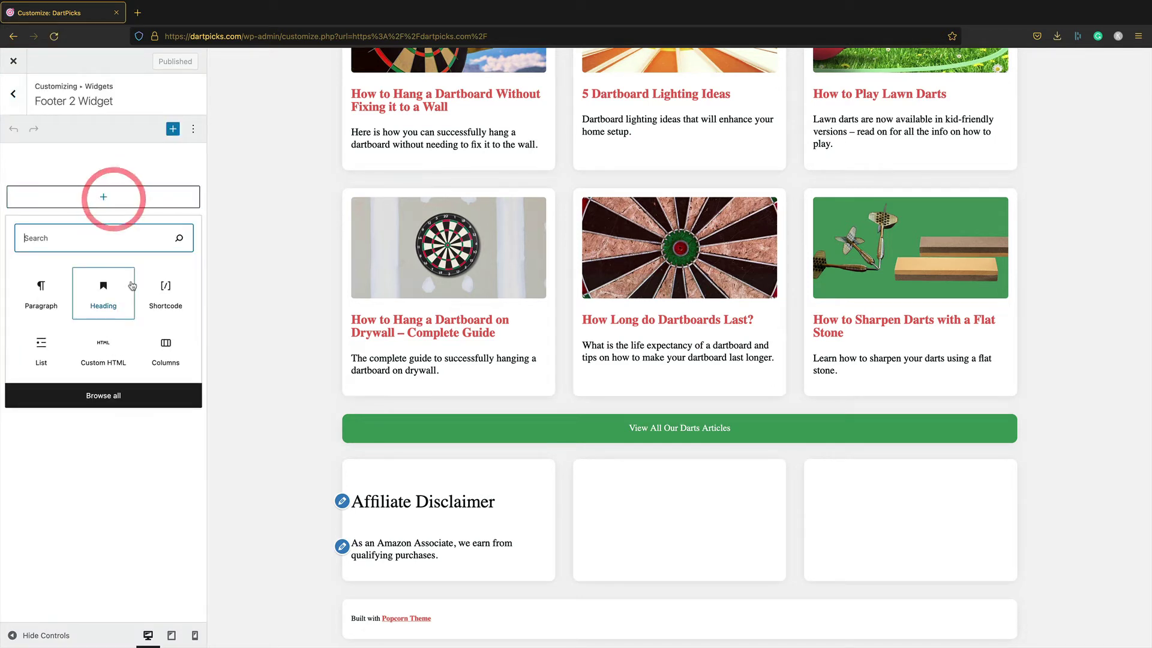
left_click(55, 290)
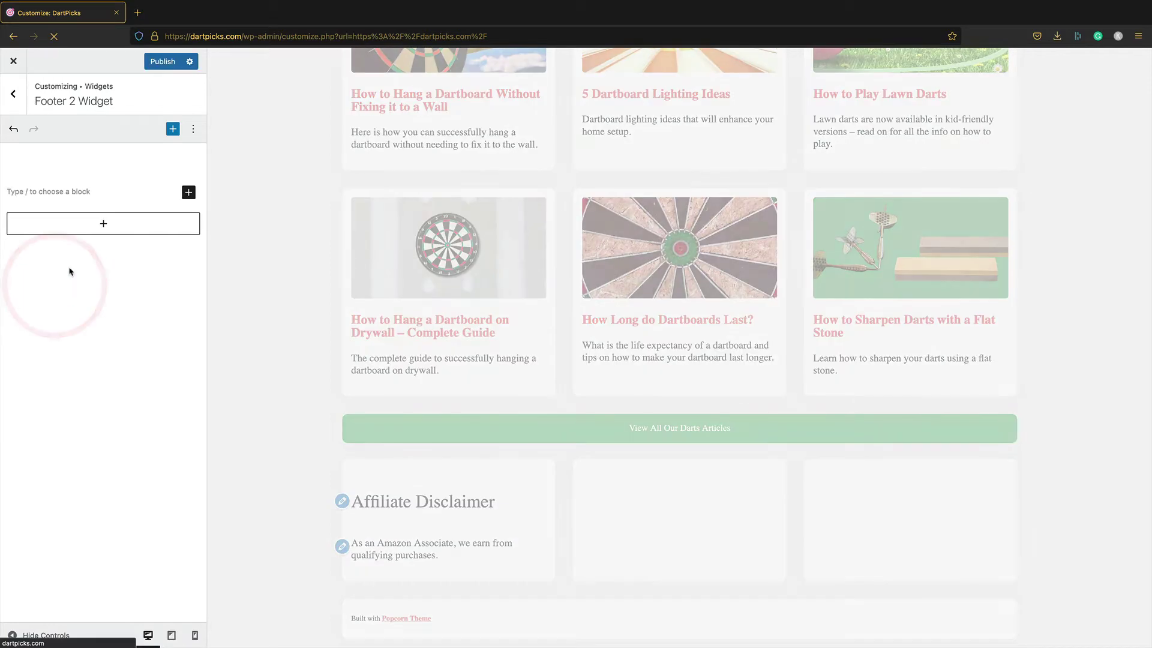
type("About us")
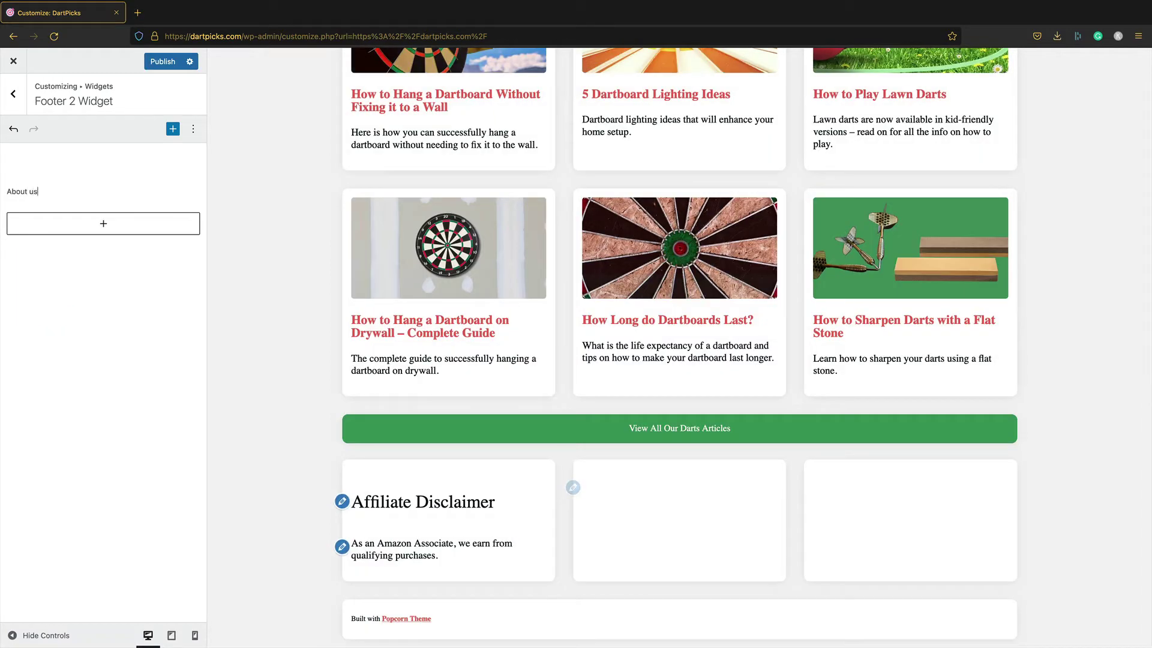
triple_click(46, 193)
left_click(20, 165)
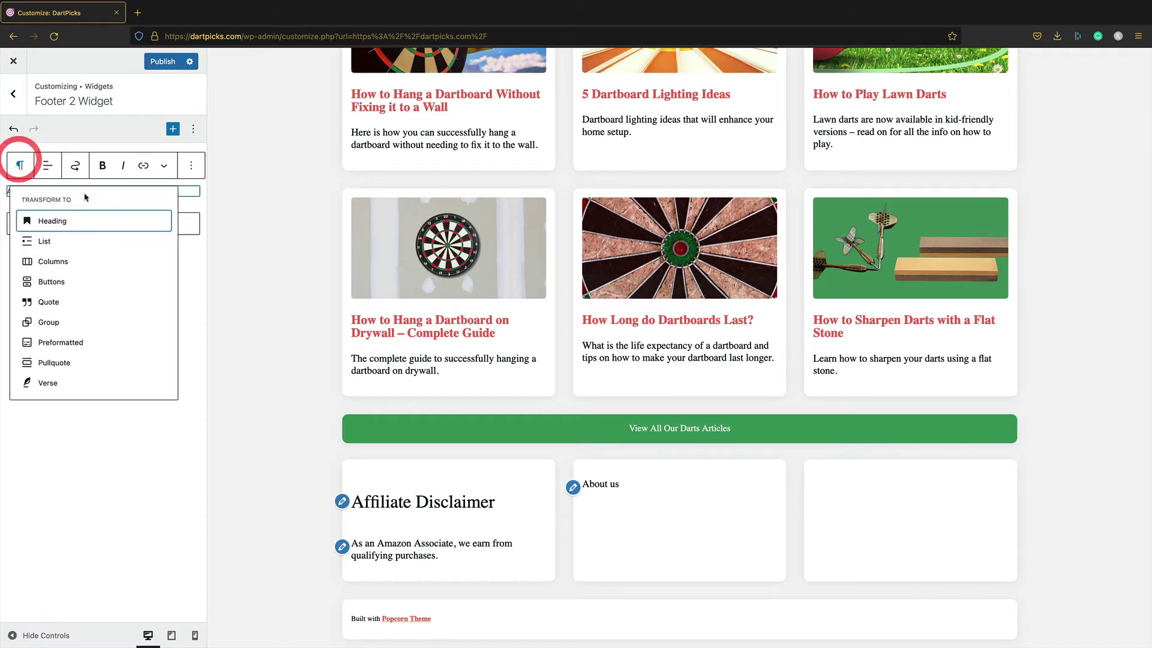
left_click(90, 220)
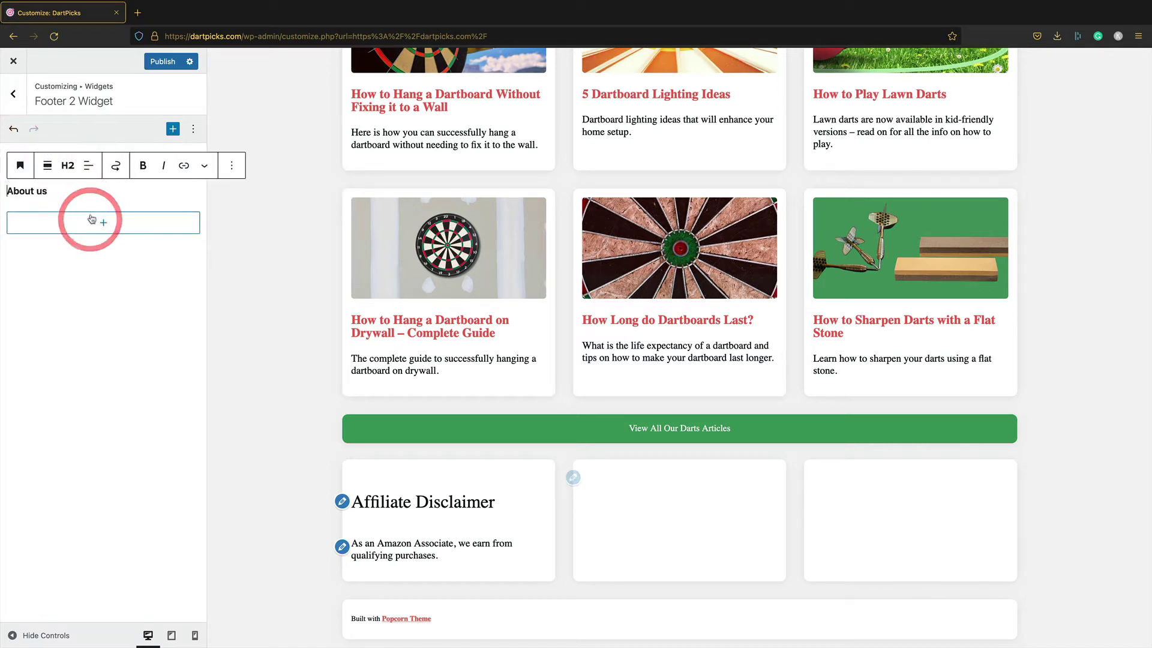
left_click(65, 165)
left_click(149, 200)
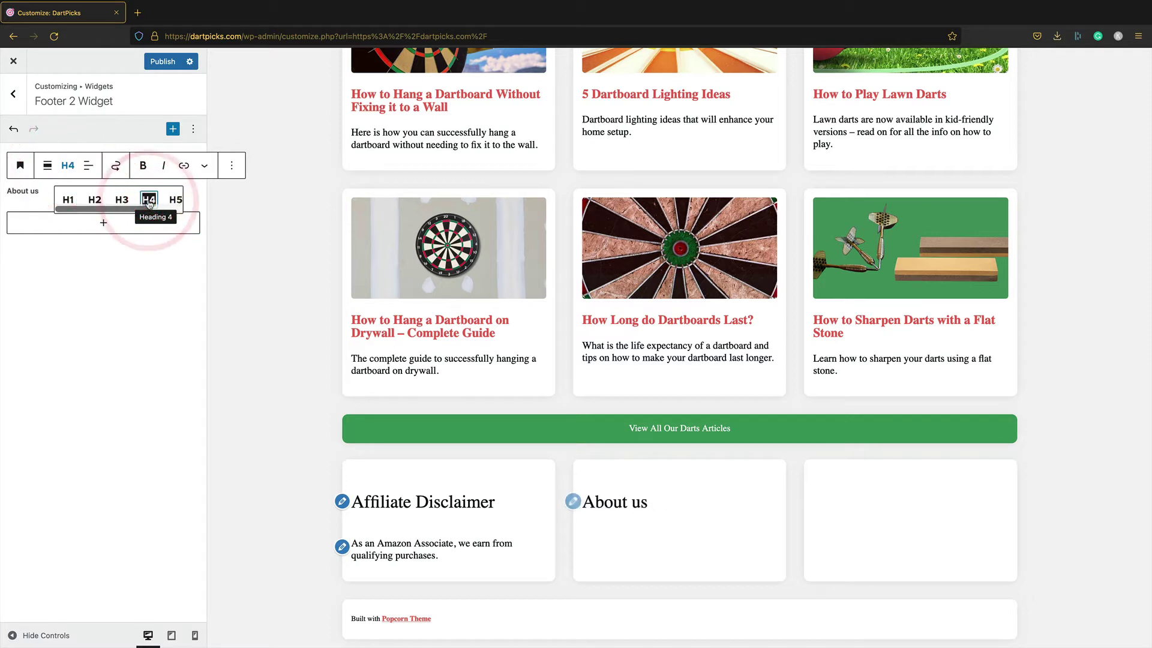
left_click(37, 195)
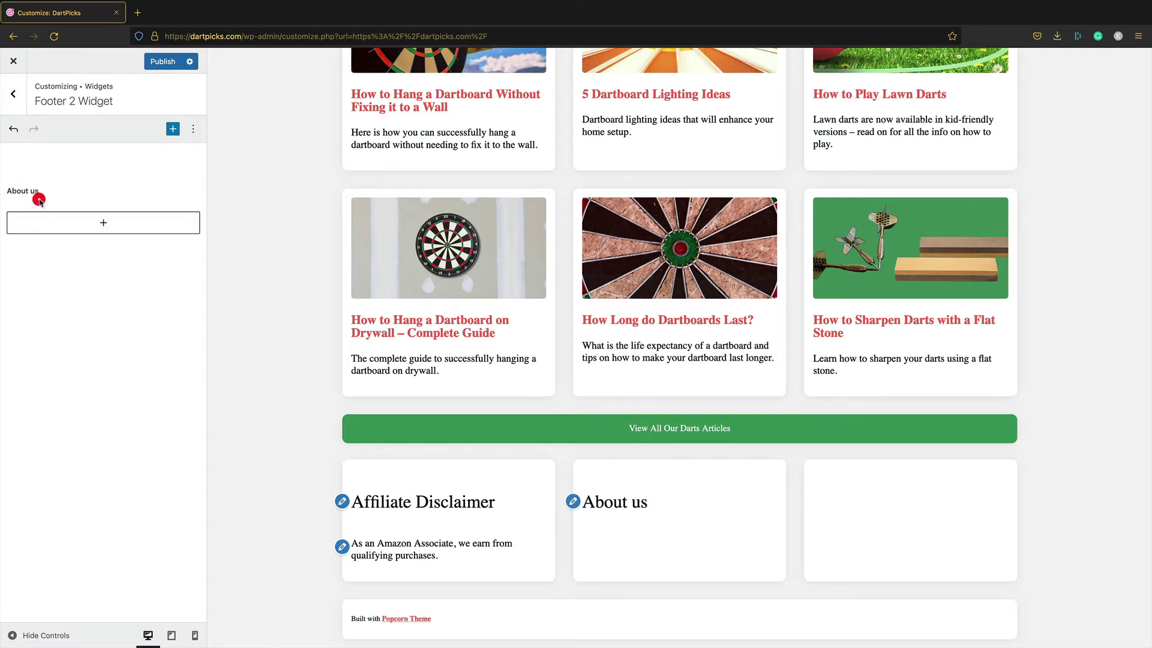
left_click(57, 193)
key("Return")
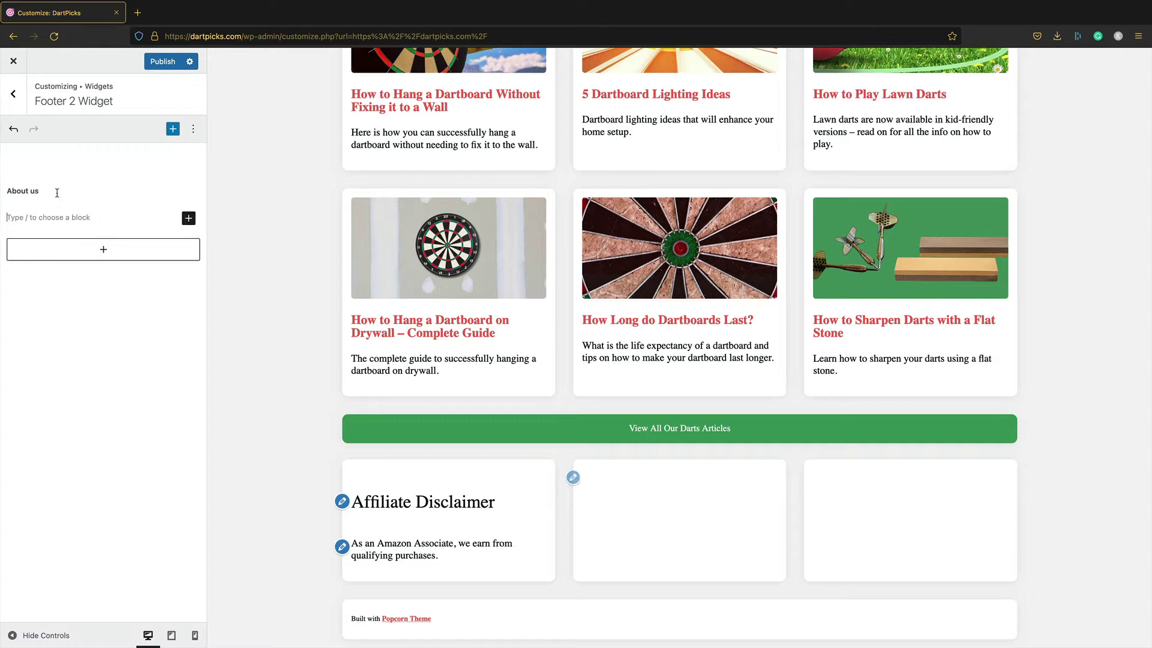
Step: Open the About Us page in a new tab and copy its intro paragraph
scroll(719, 240, "up", 15)
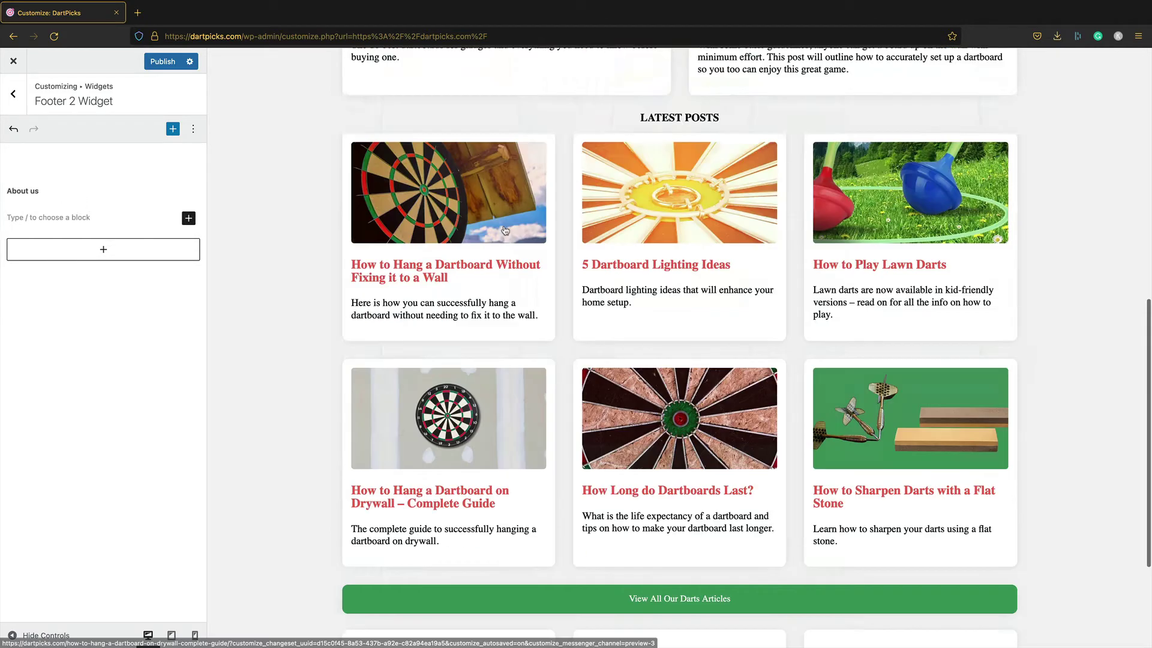
right_click(957, 90)
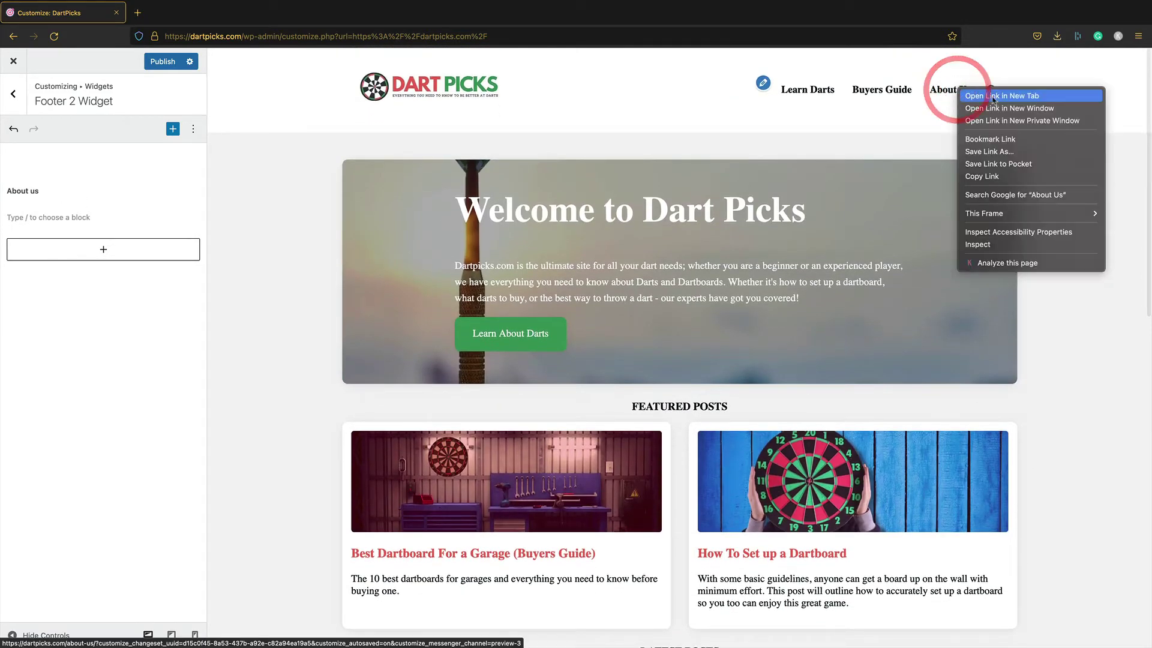
left_click(967, 96)
left_click(180, 12)
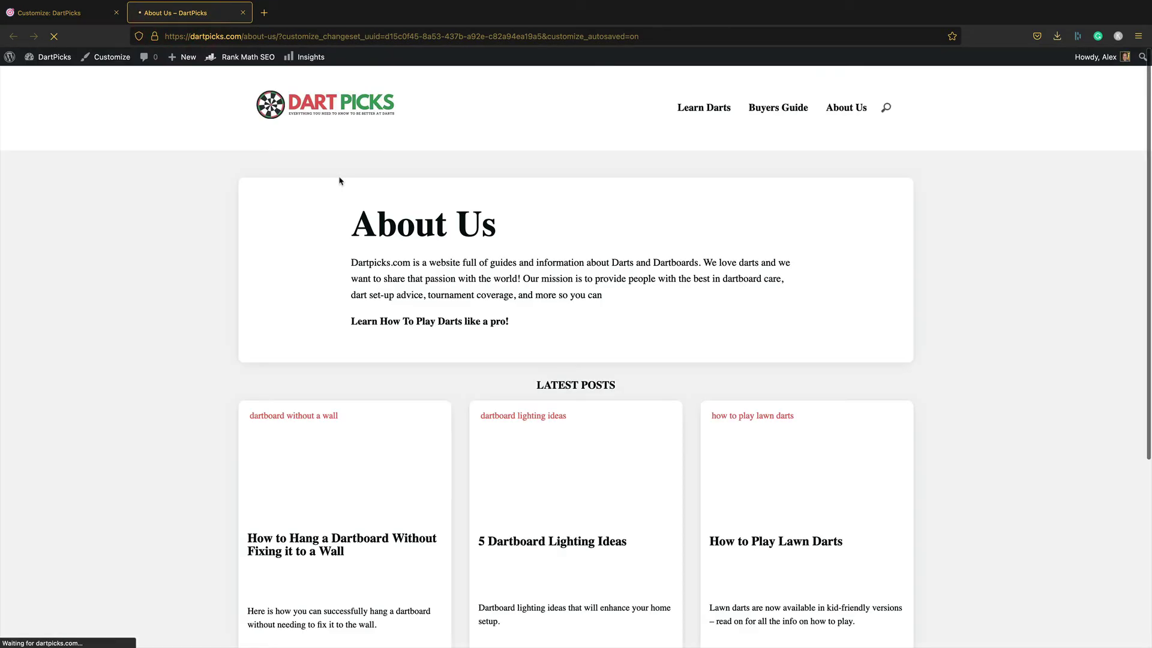
left_click_drag(617, 298, 385, 272)
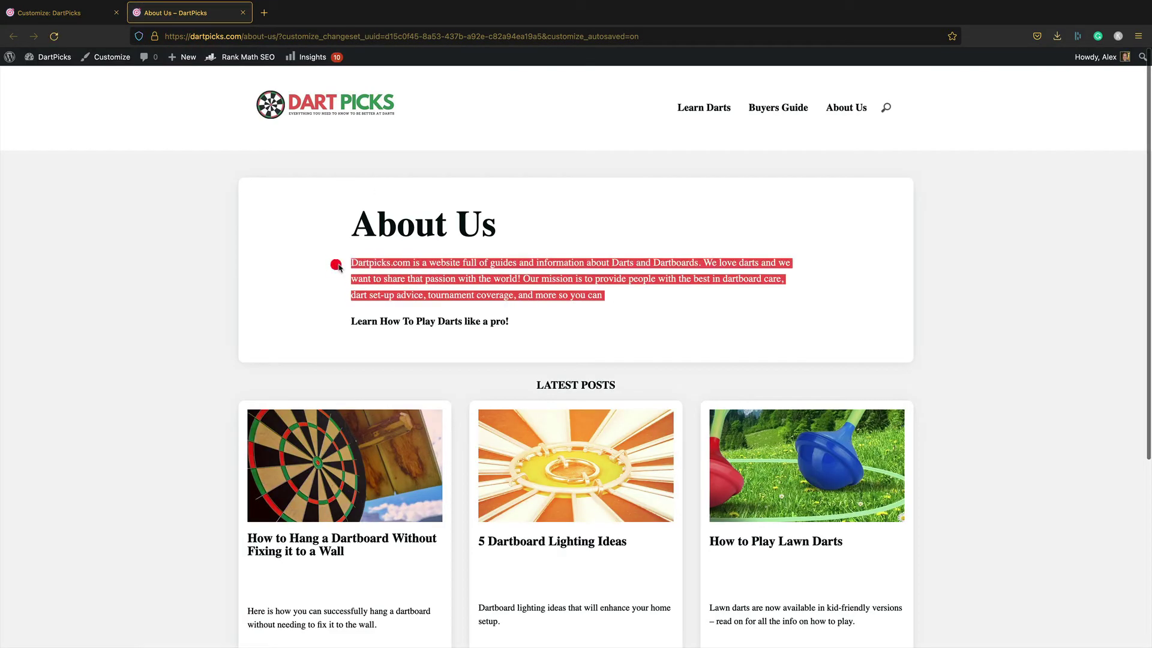
left_click(72, 14)
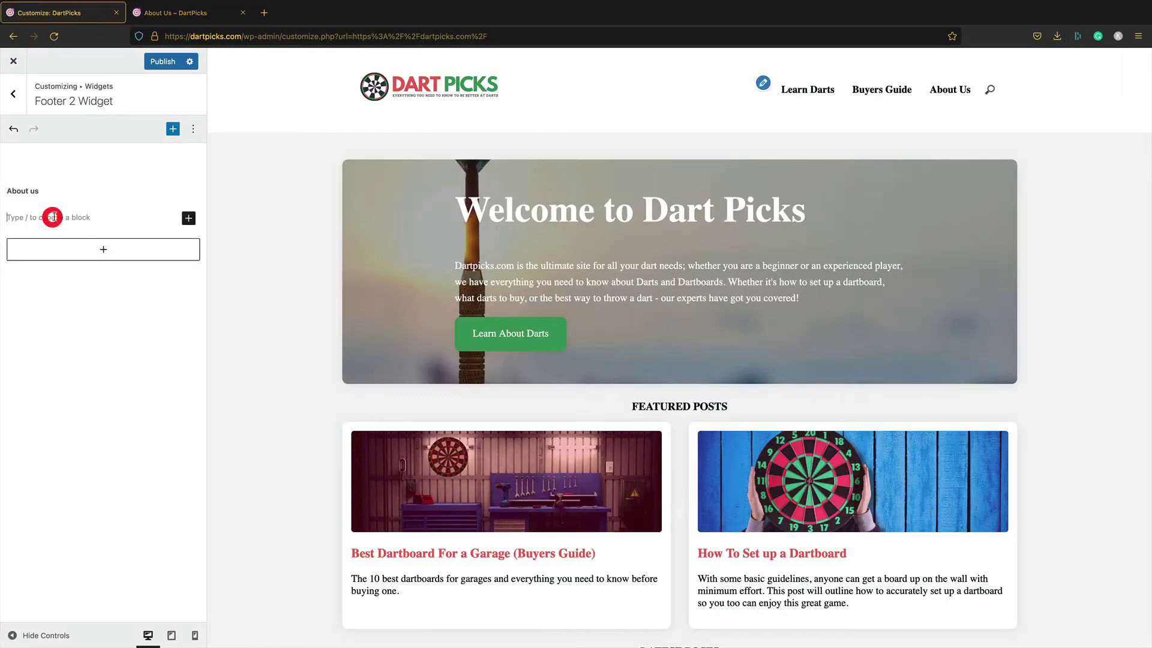
Step: Paste the About Us intro paragraph into Footer 2's empty block
type("Dartpicks.com is a website full of guides and information about Darts and Dartboards. We love darts and we want to share that passion with the world! Our mission is to provide people with the best in dartboard care, dart set-up advice, tournament coverage, and more so you can")
scroll(591, 389, "down", 15)
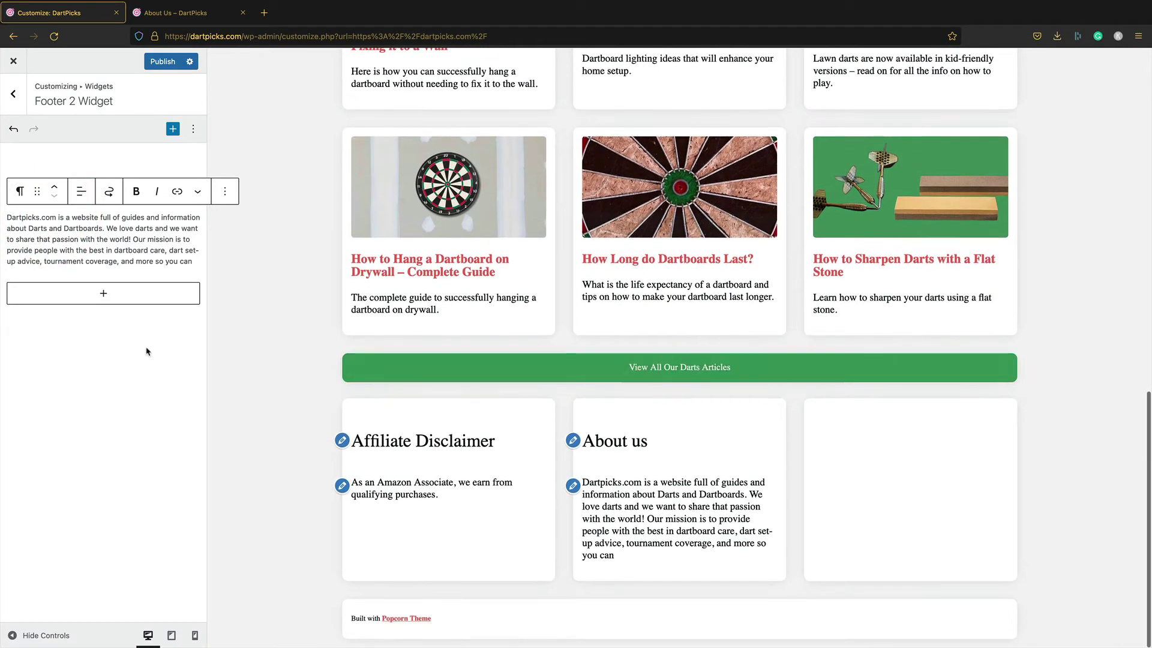
left_click(103, 293)
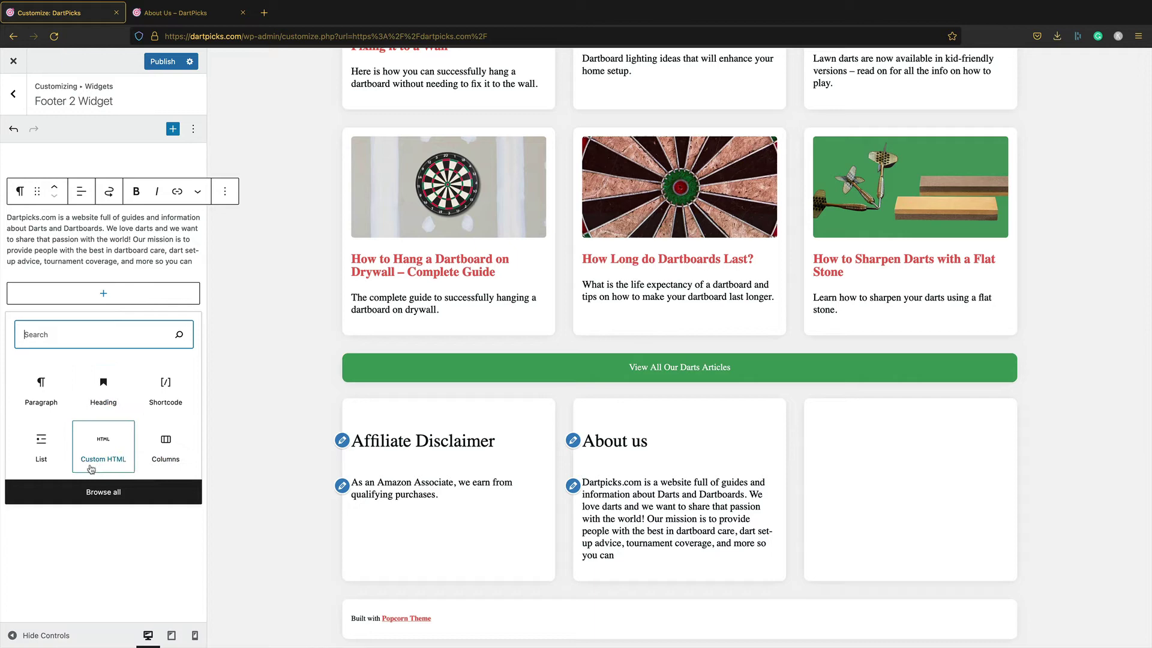
left_click(134, 494)
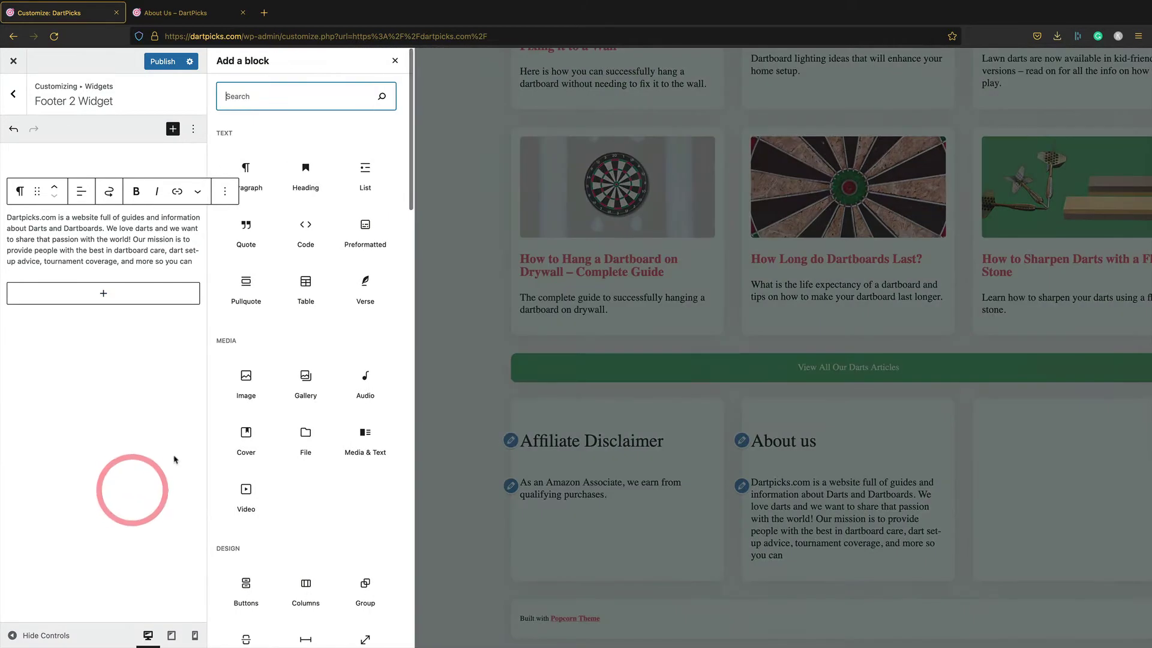
scroll(338, 262, "down", 5)
scroll(338, 263, "up", 5)
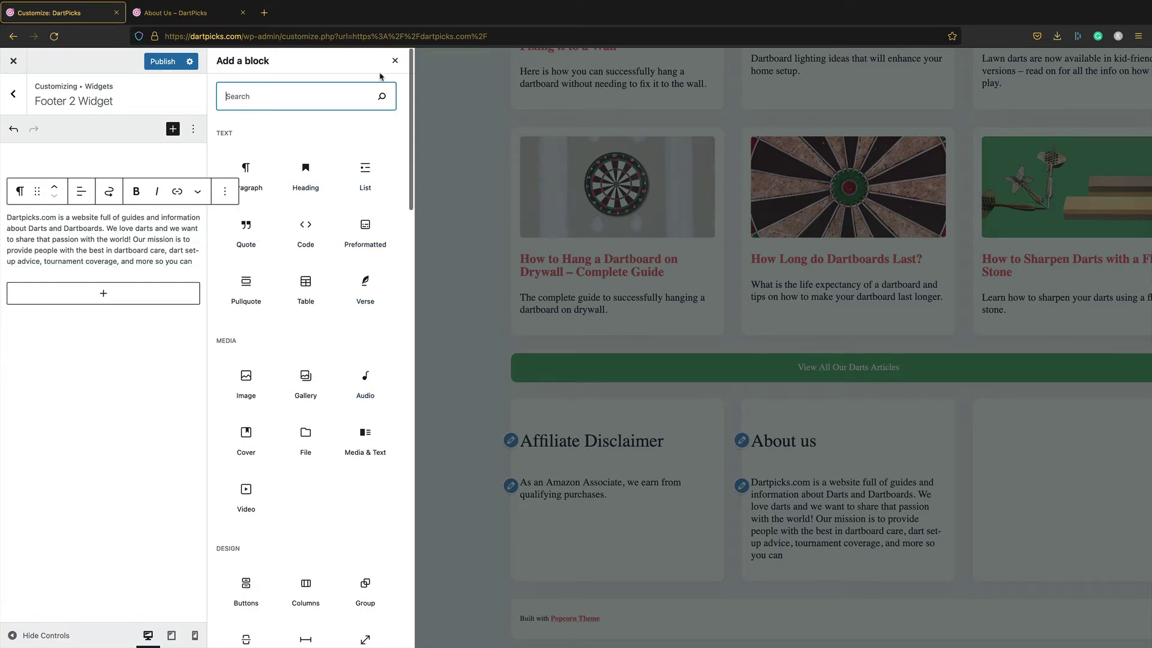
left_click(395, 61)
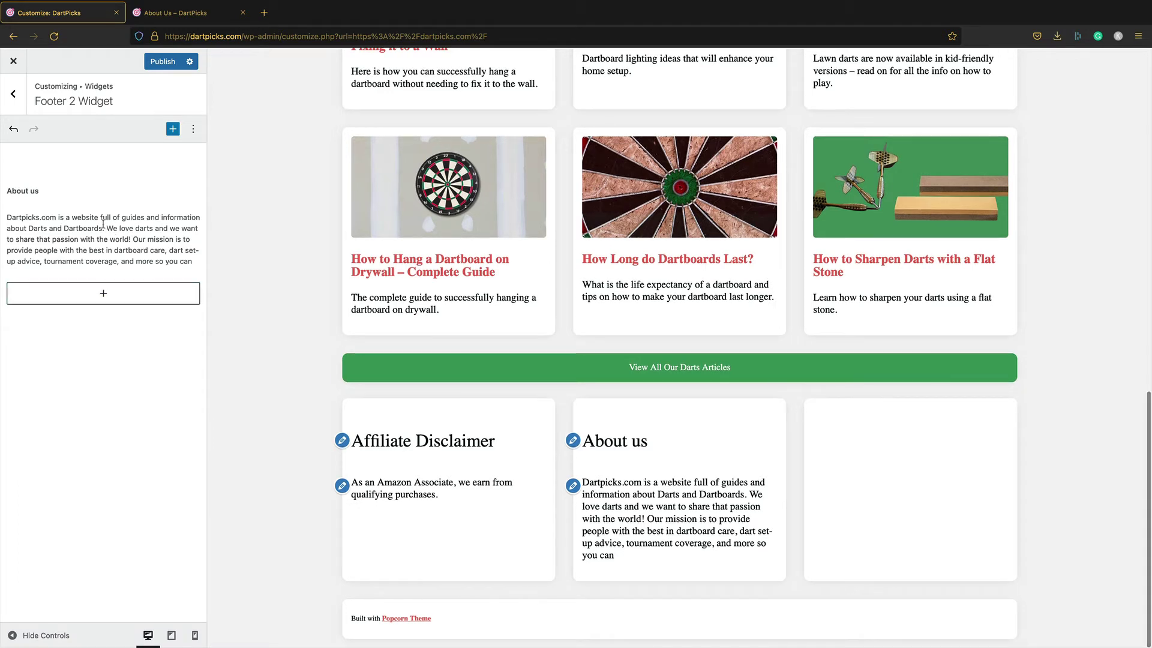
Step: Delete the paragraph's opening sentence so it starts with 'Our mission is to provide…'
left_click_drag(131, 239, 8, 222)
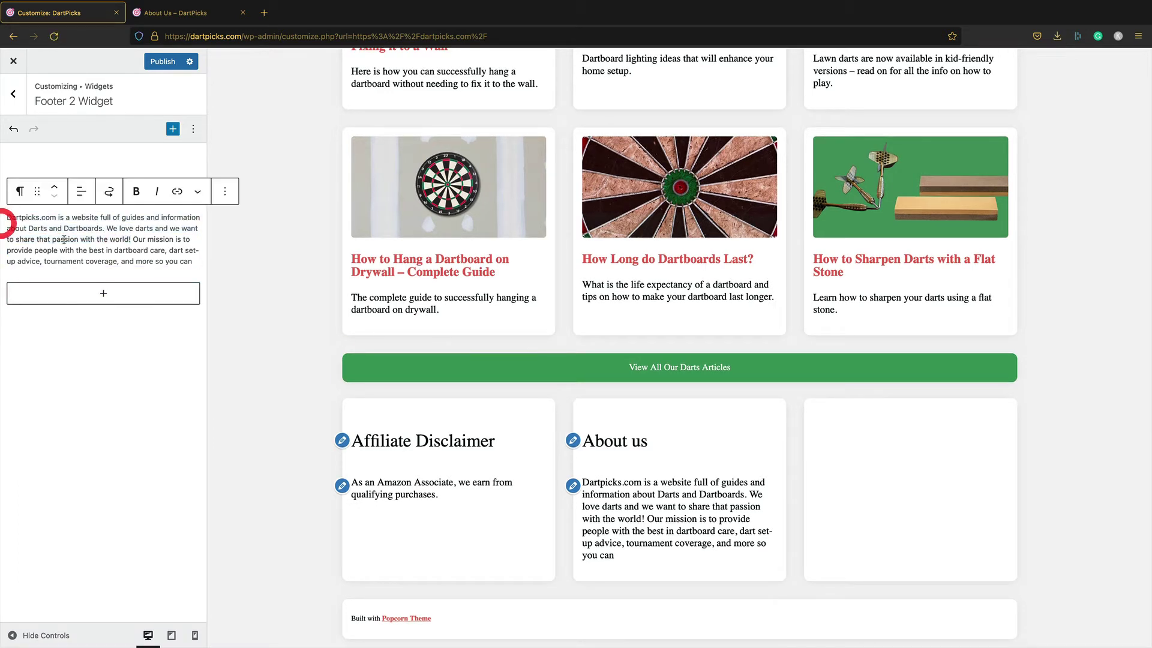
triple_click(128, 235)
left_click(13, 218)
double_click(9, 217)
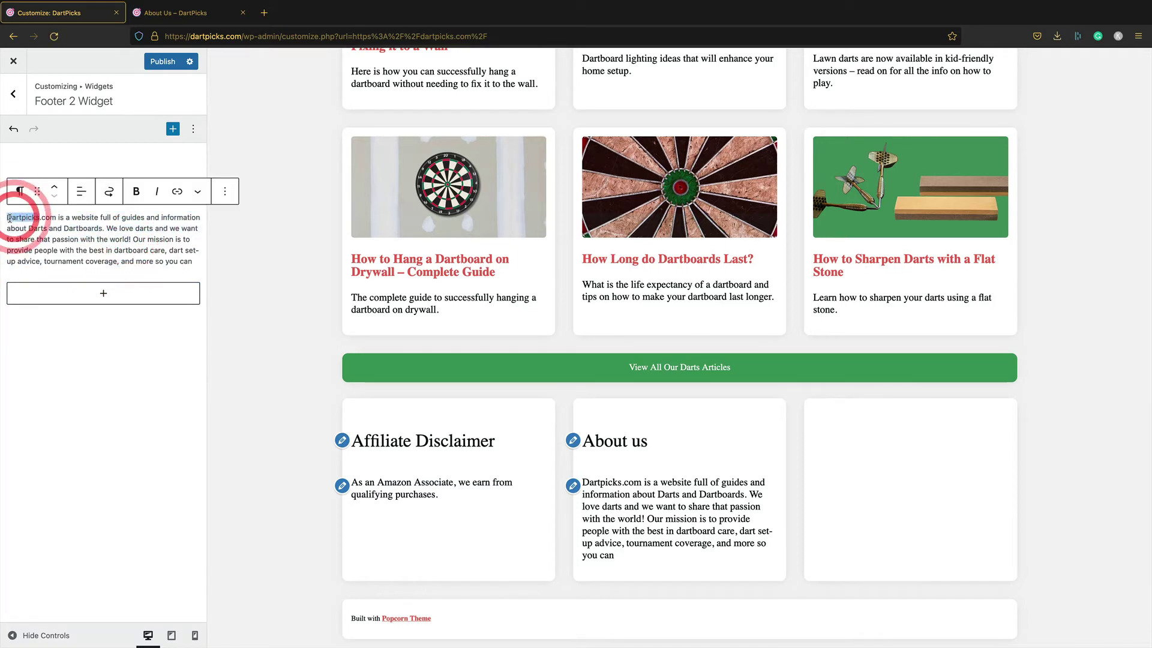
left_click(15, 218)
key("BackSpace")
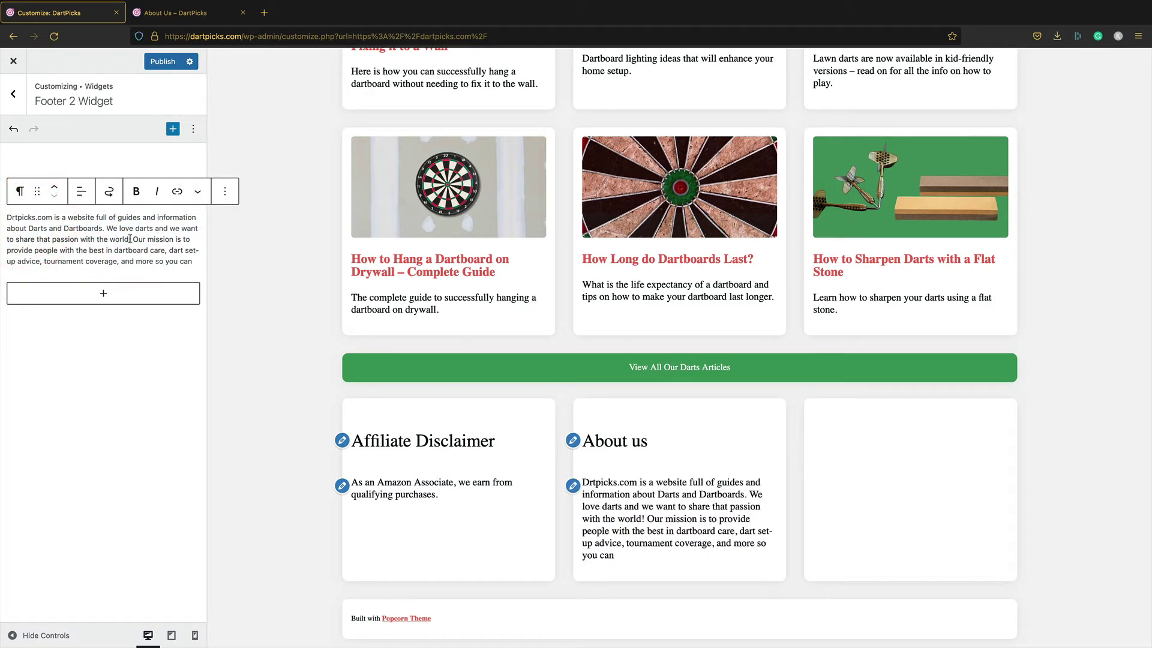
left_click_drag(129, 239, 24, 218)
key("BackSpace")
left_click(11, 217)
double_click(11, 217)
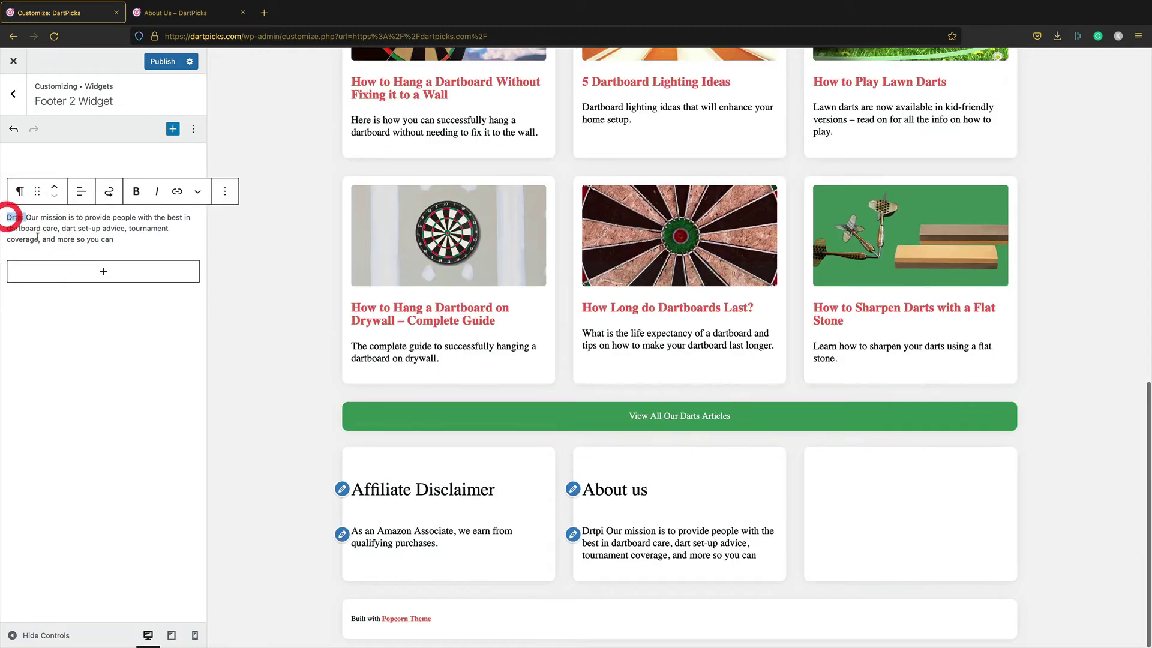
key("BackSpace")
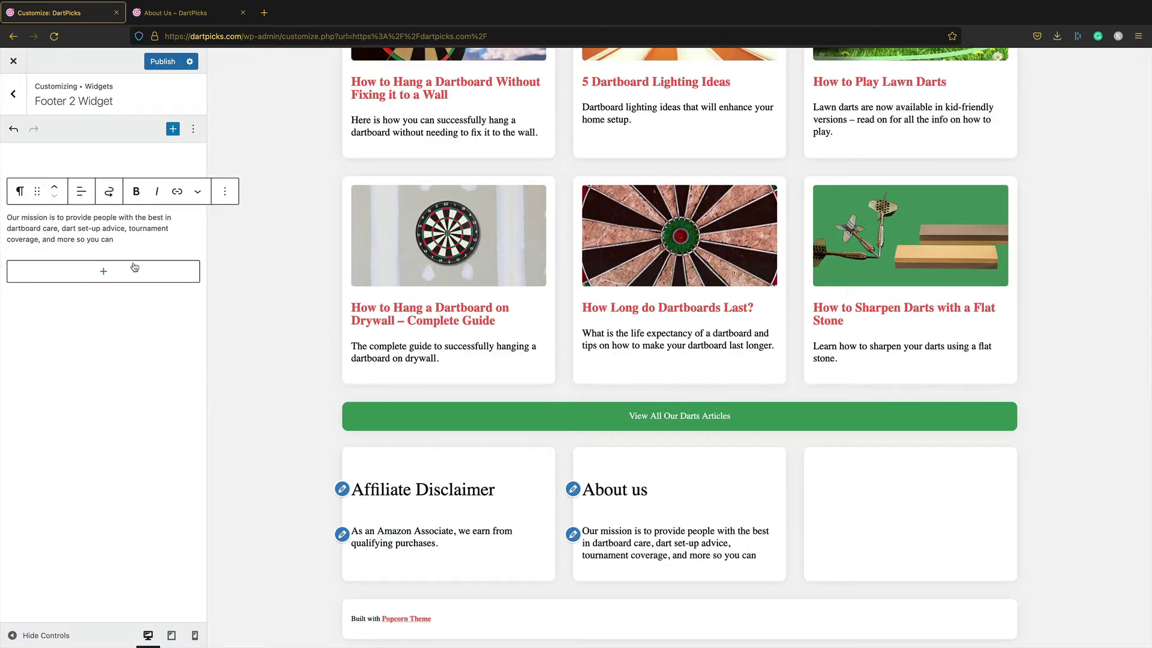
Step: Add a 'Browse our content' H4 heading to the Footer 3 Widget area
left_click(14, 96)
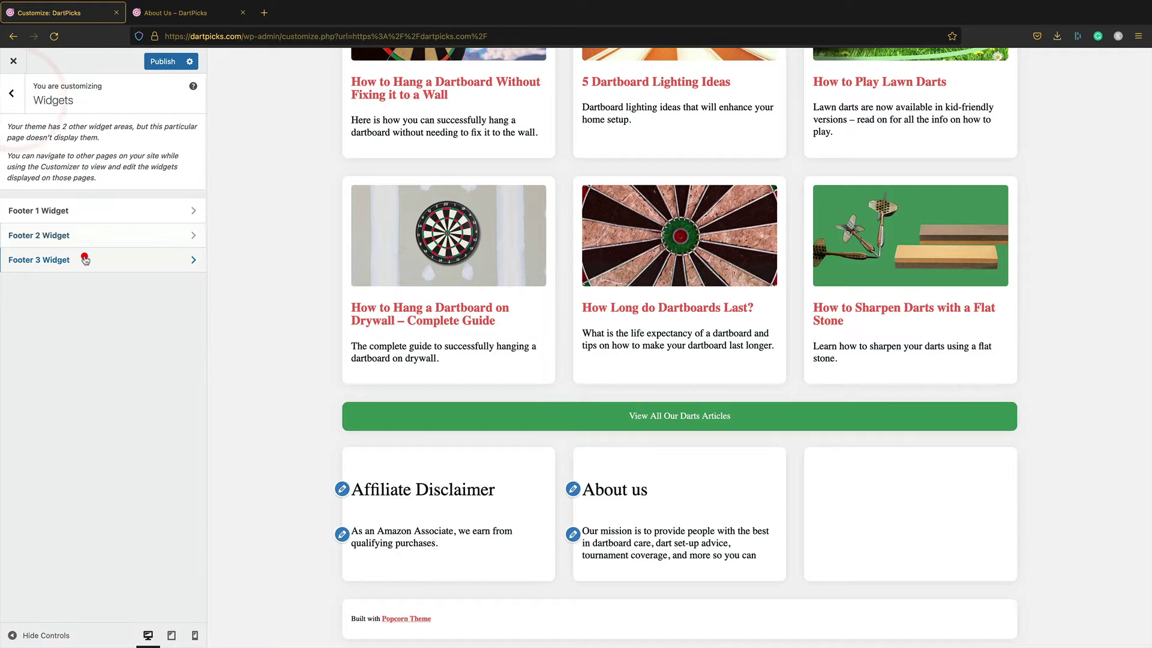
left_click(88, 260)
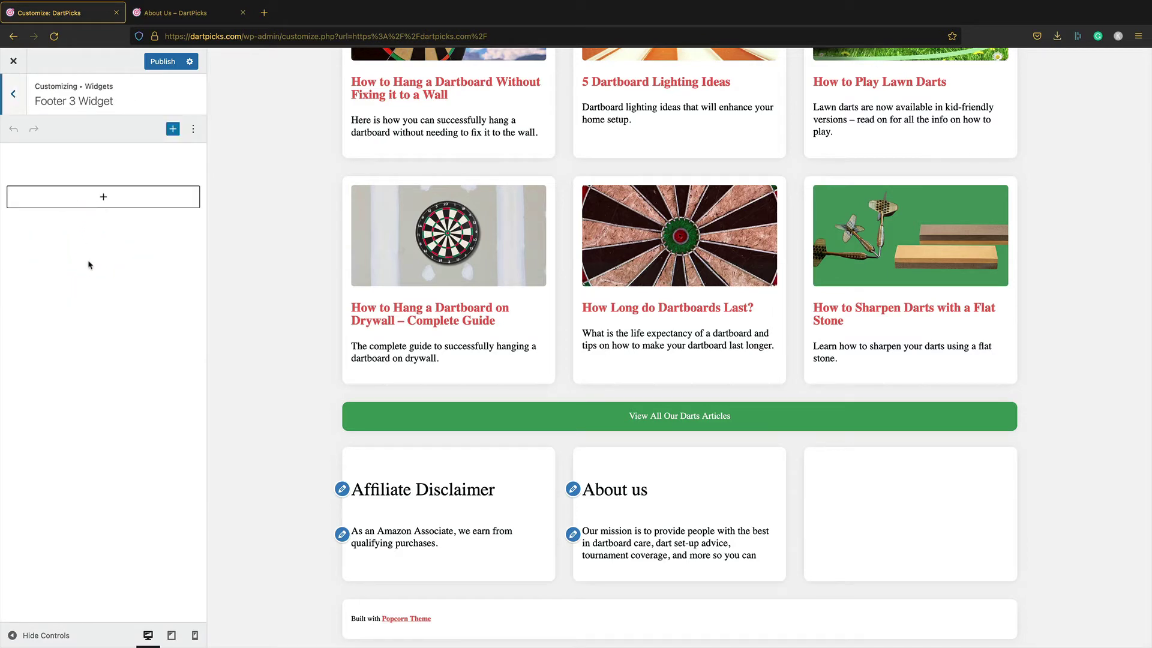
left_click(118, 197)
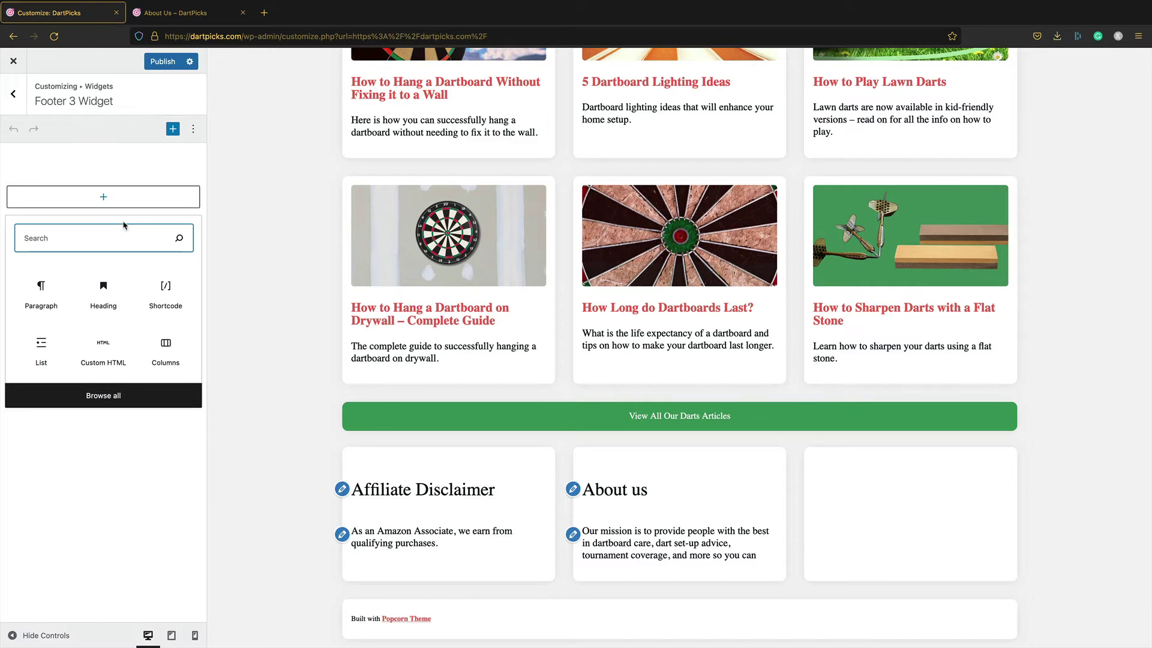
left_click(112, 297)
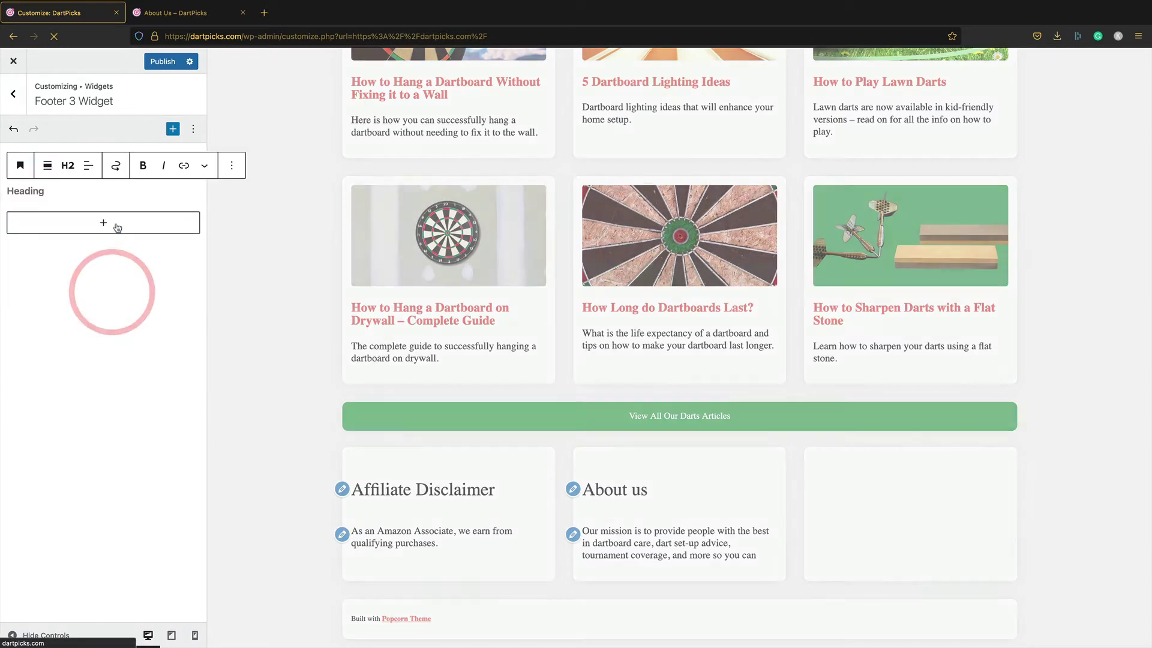
type("Browse our content")
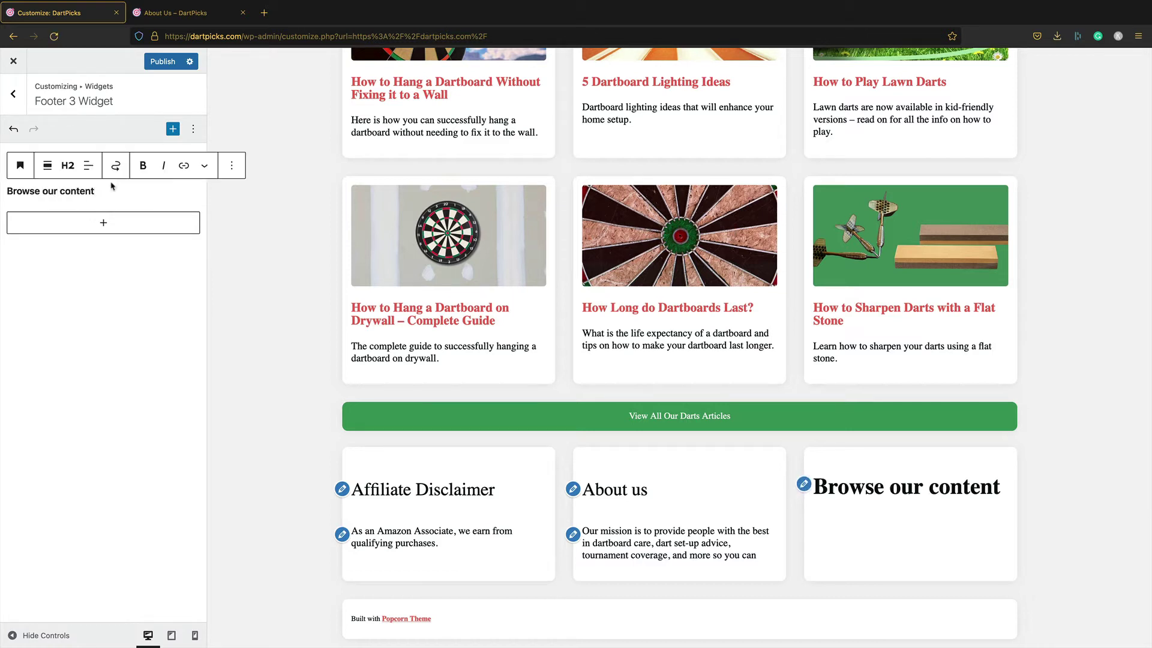
left_click(65, 171)
left_click(148, 200)
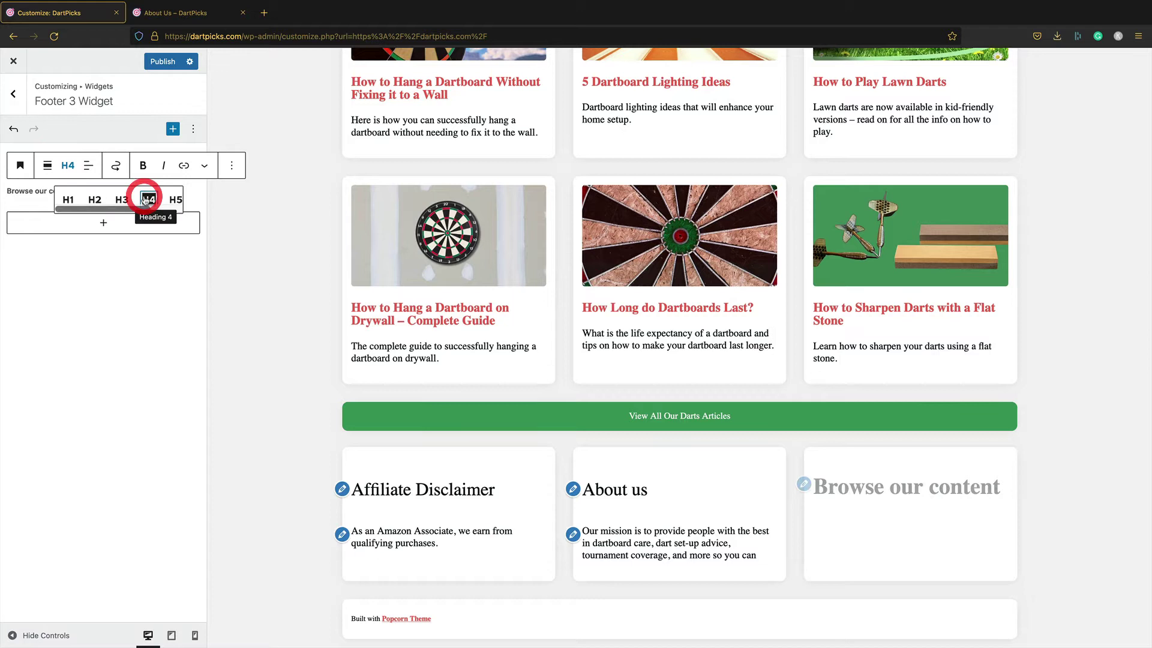
Step: Add a Navigation Menu block below the heading, leaving no menu selected
left_click(101, 224)
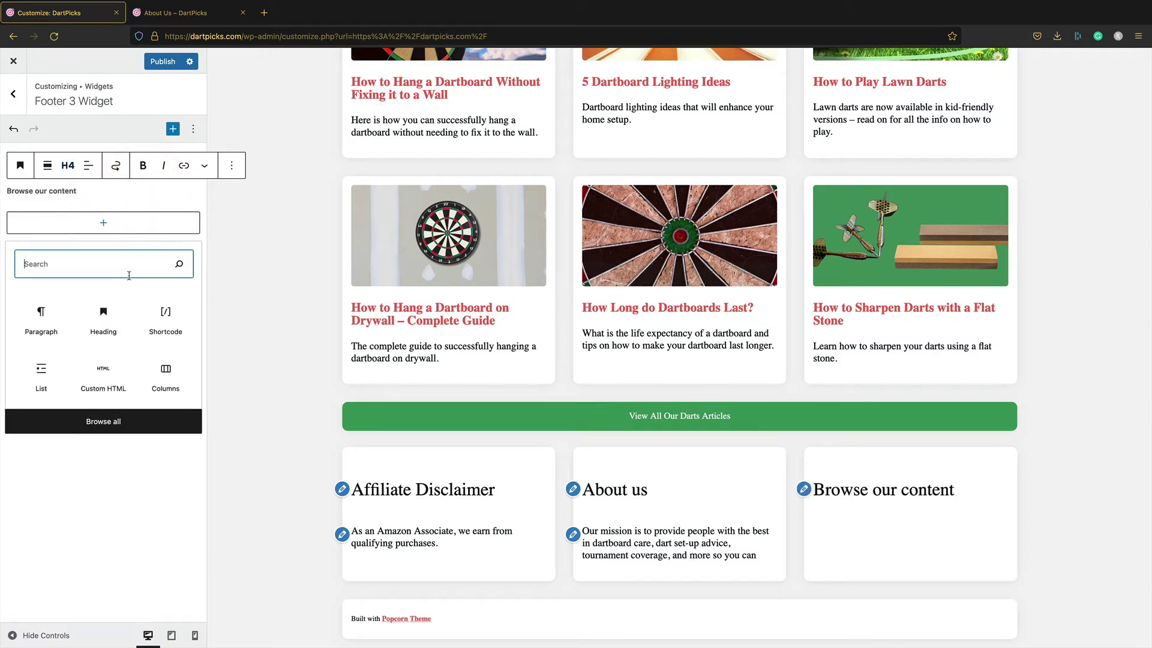
type("menu")
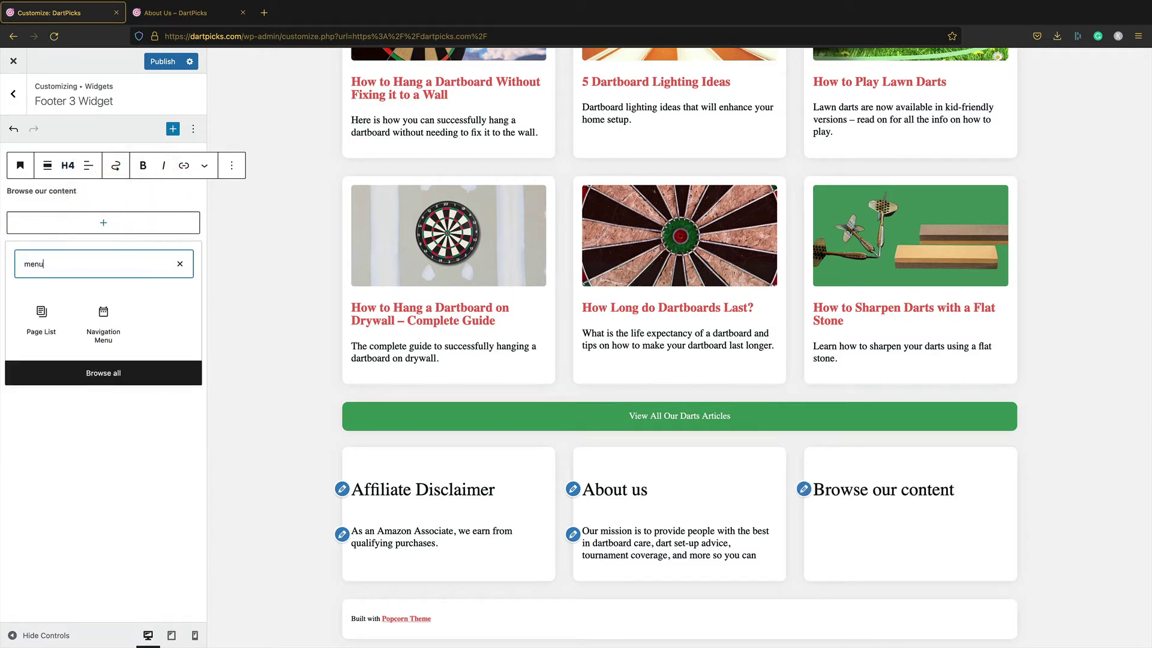
left_click(116, 337)
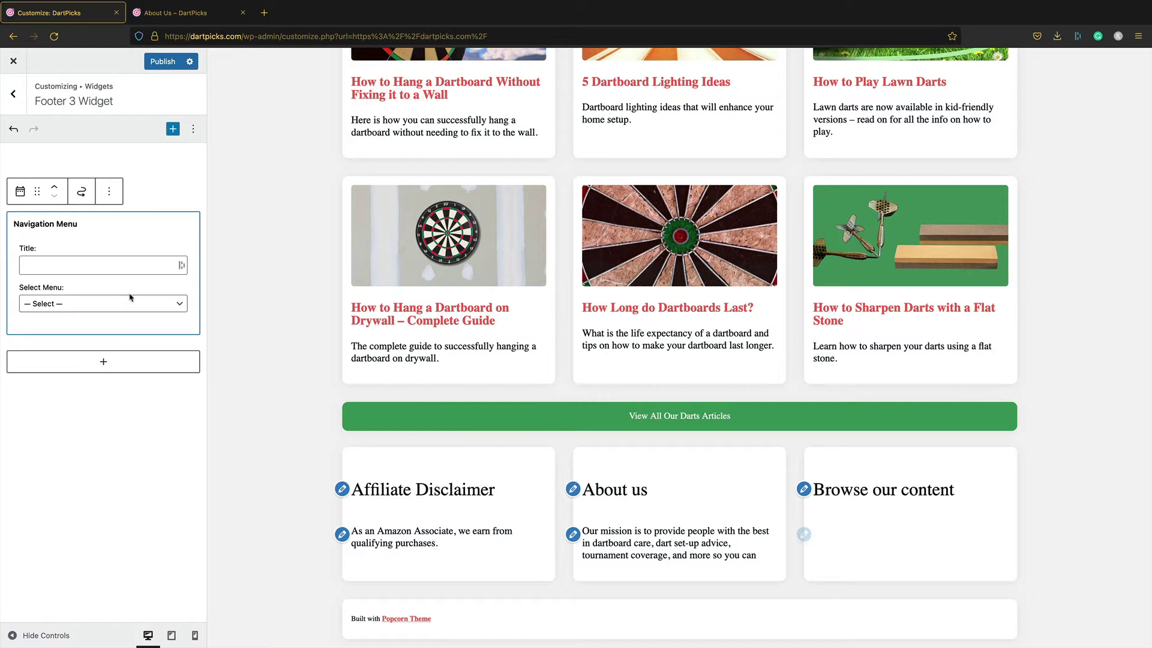
left_click(130, 300)
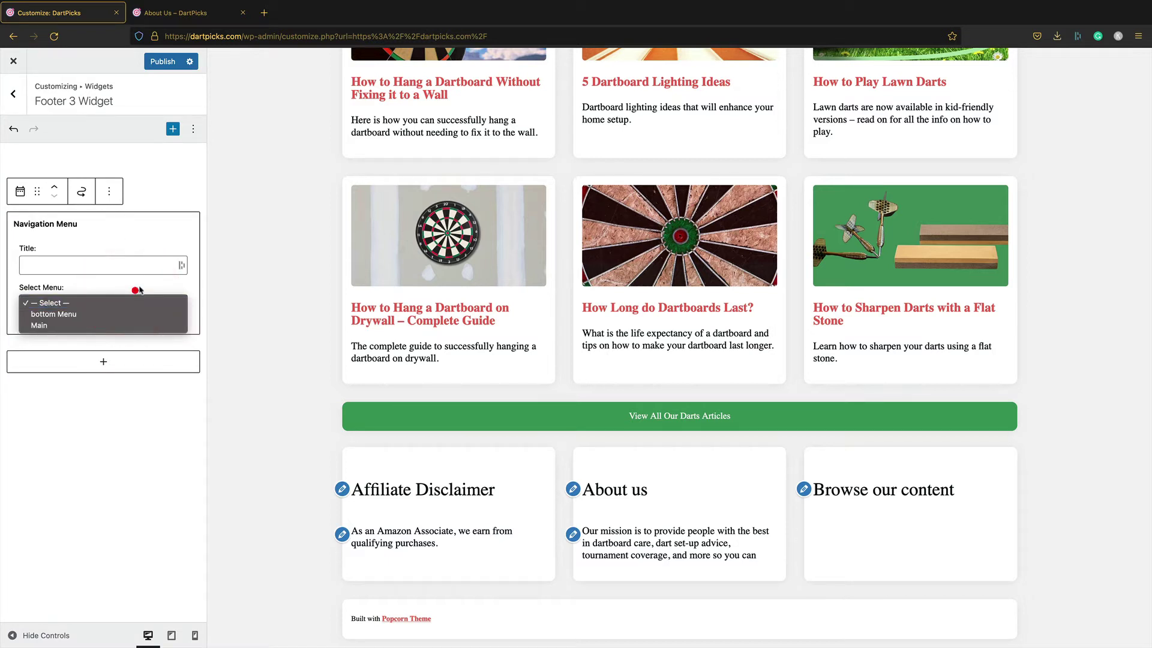
left_click(130, 302)
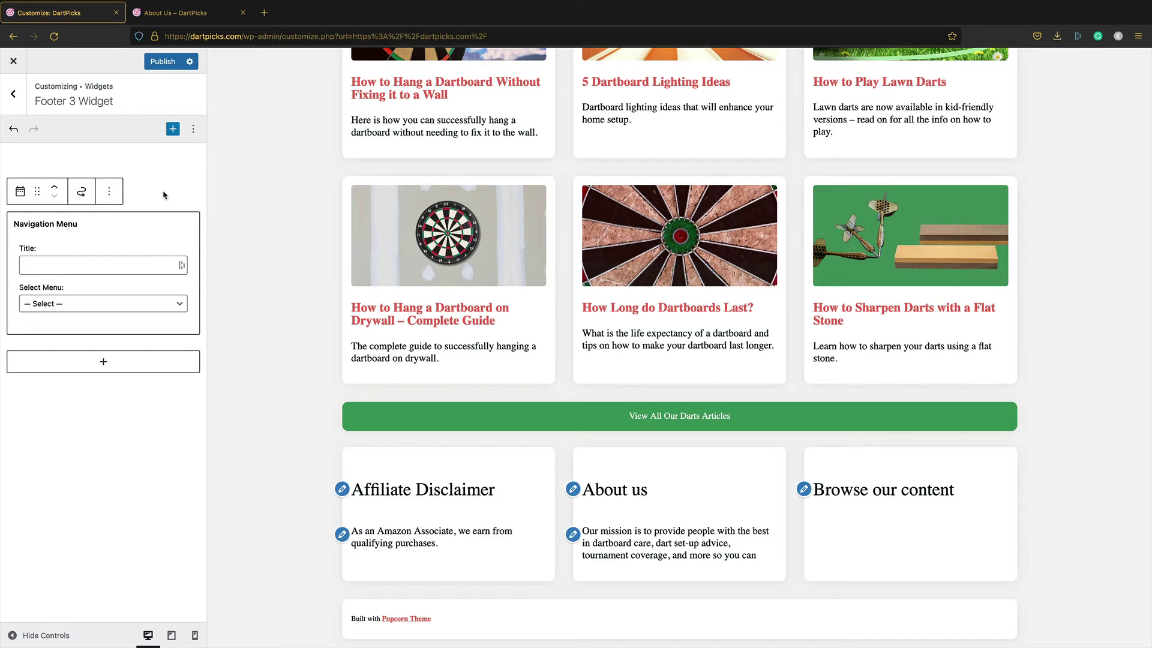
Step: Publish the pending footer widget changes and return to the top-level Customizer sections
left_click(156, 62)
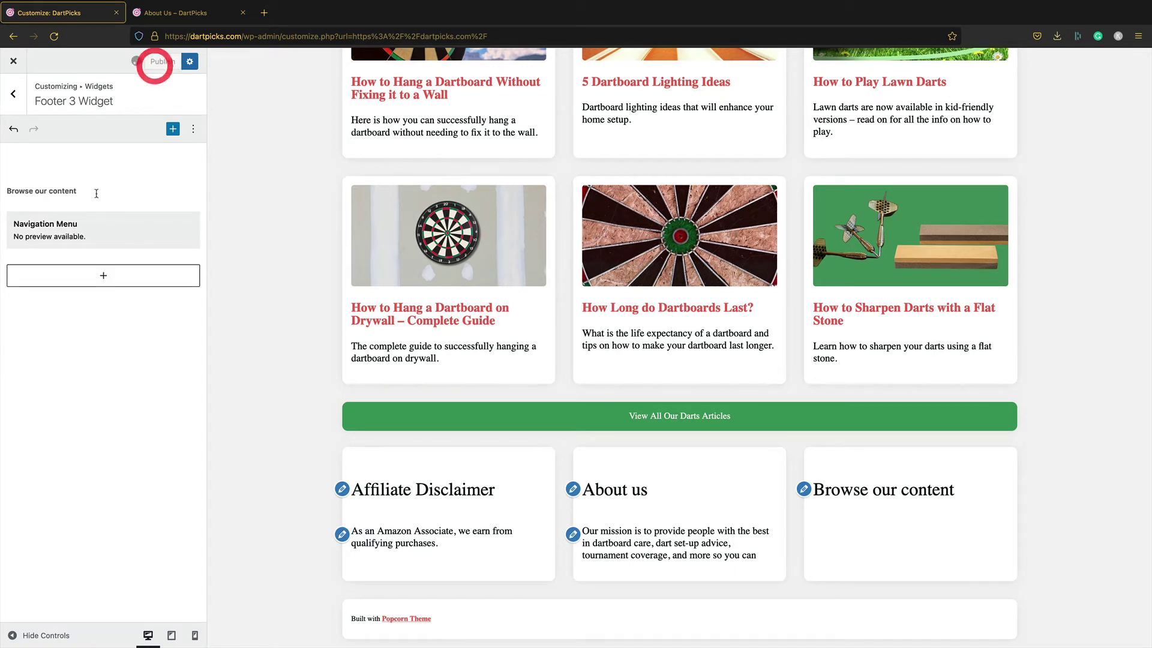
left_click(14, 94)
left_click(16, 94)
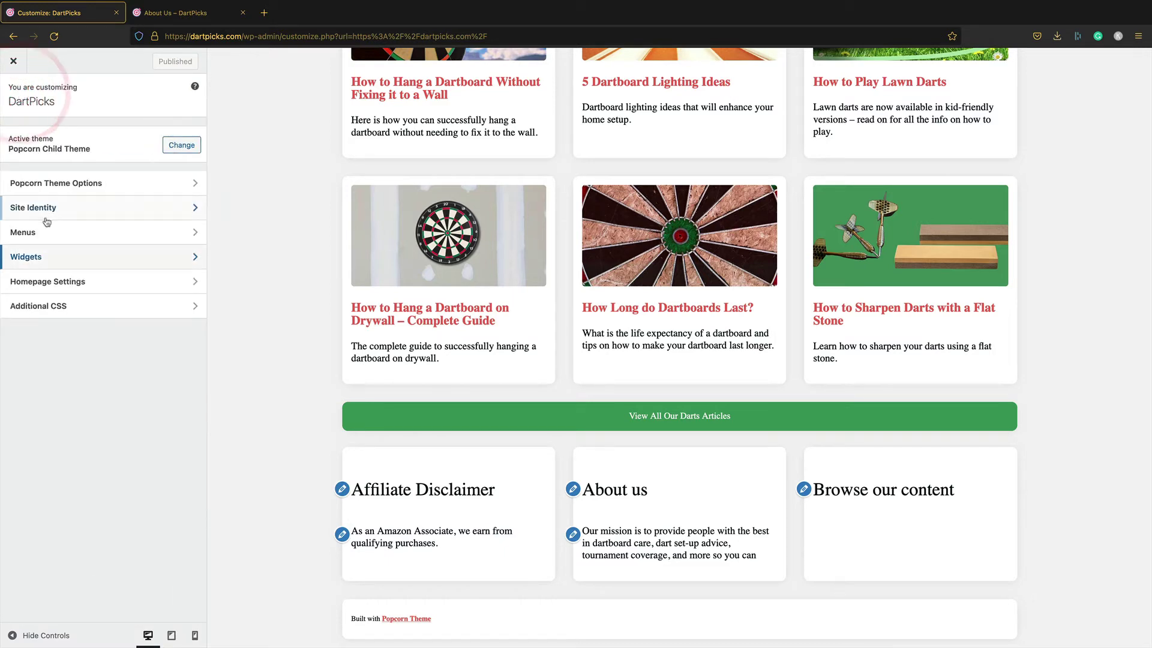
Step: Create and save a new menu named Footer Widget Menu
left_click(23, 232)
left_click(163, 187)
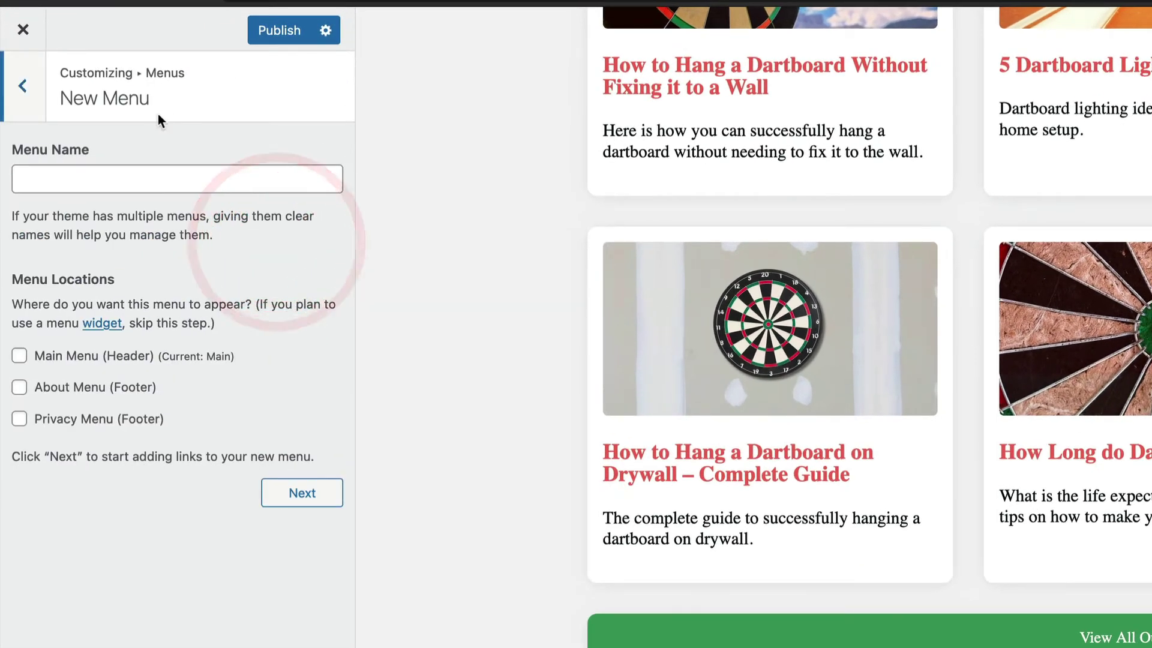
left_click(161, 188)
type("Footer Widget Menu")
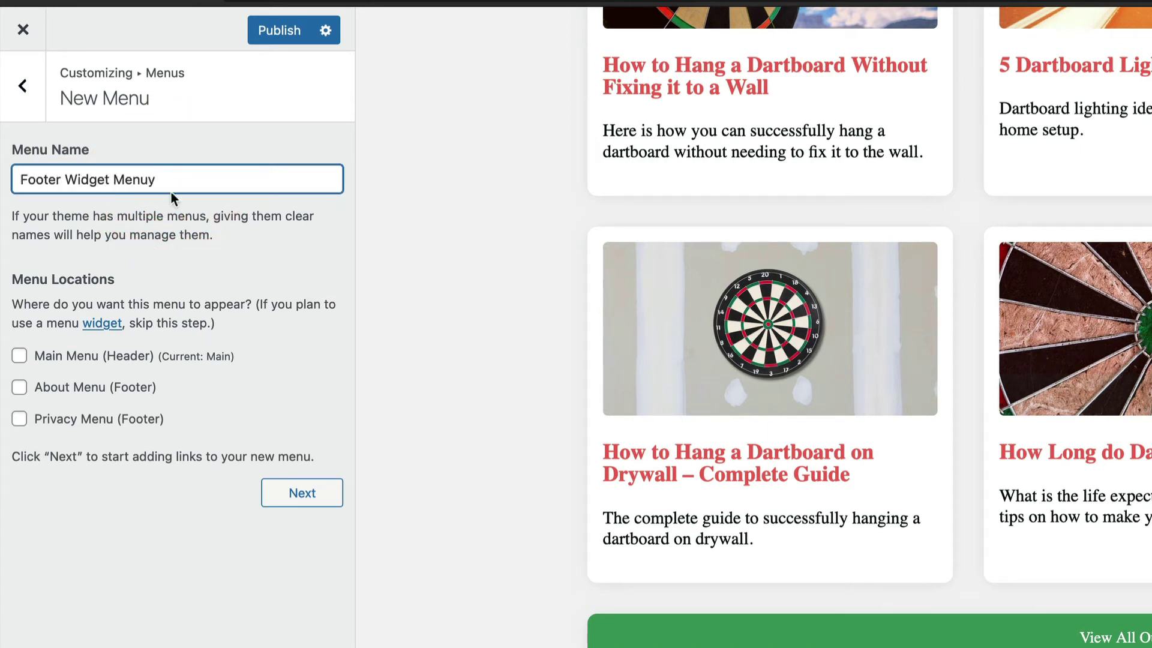
left_click(303, 493)
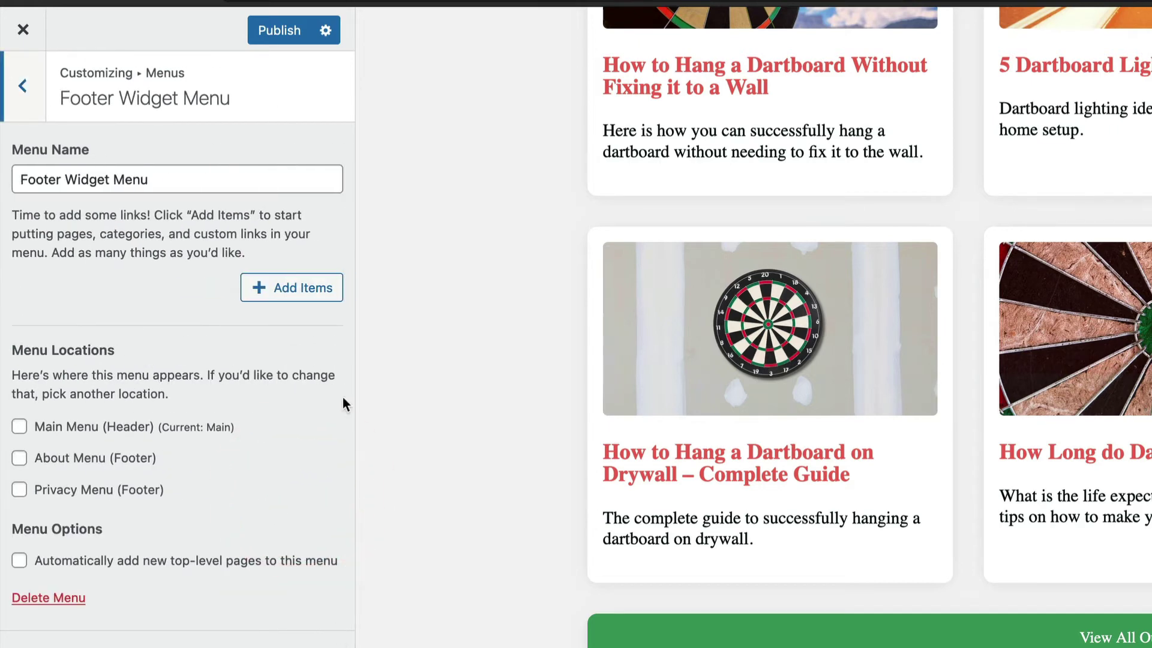
Step: Add the Articles page and the Learn Darts and Buyers Guide categories to the menu
left_click(309, 288)
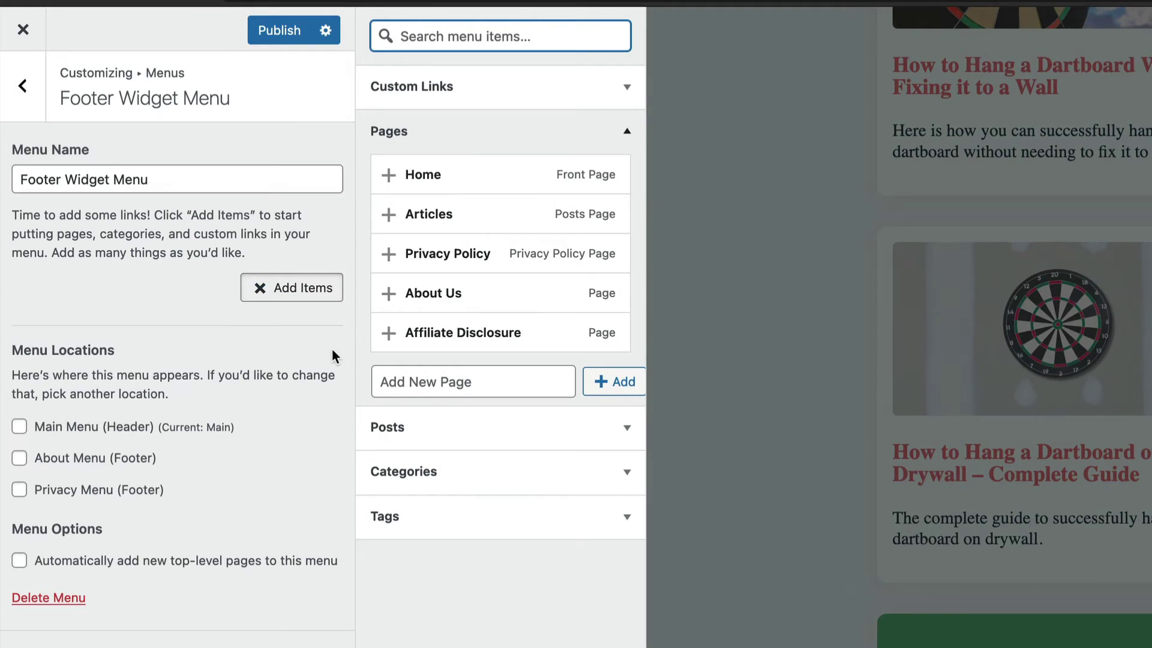
left_click(389, 215)
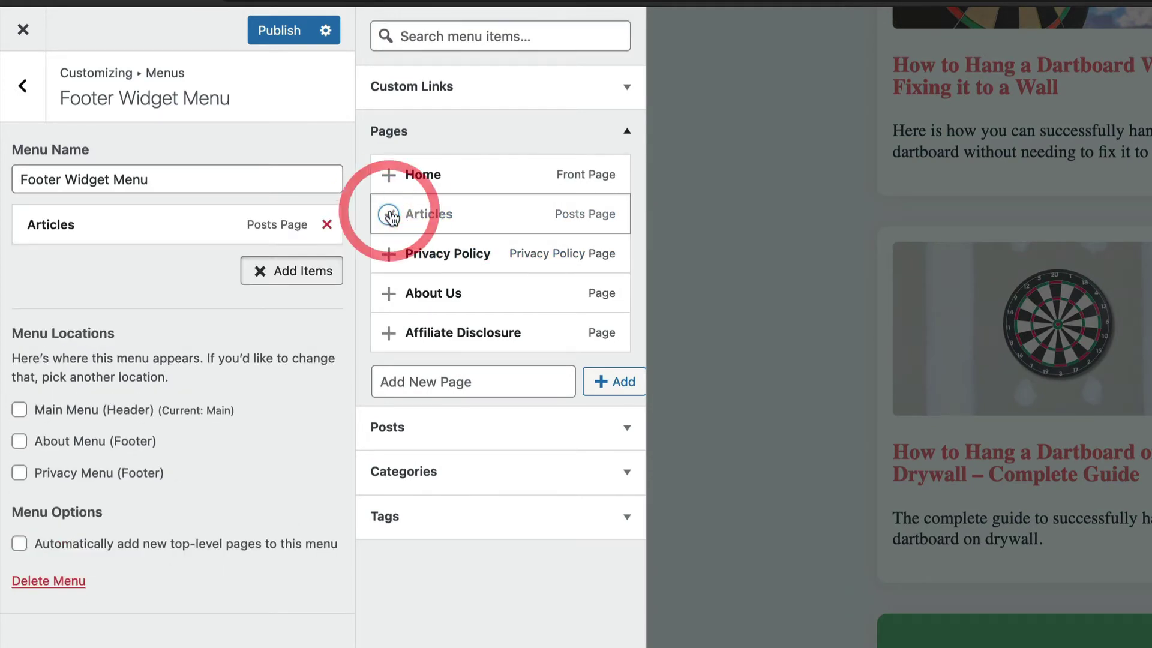
left_click(523, 483)
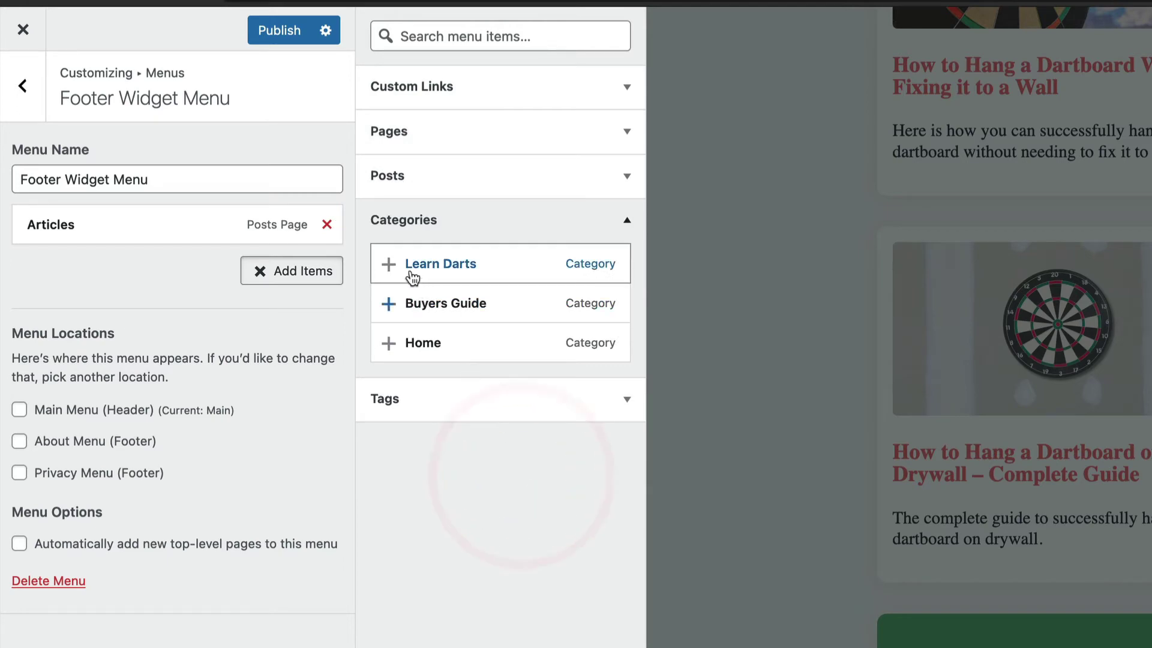
left_click(391, 265)
left_click(388, 304)
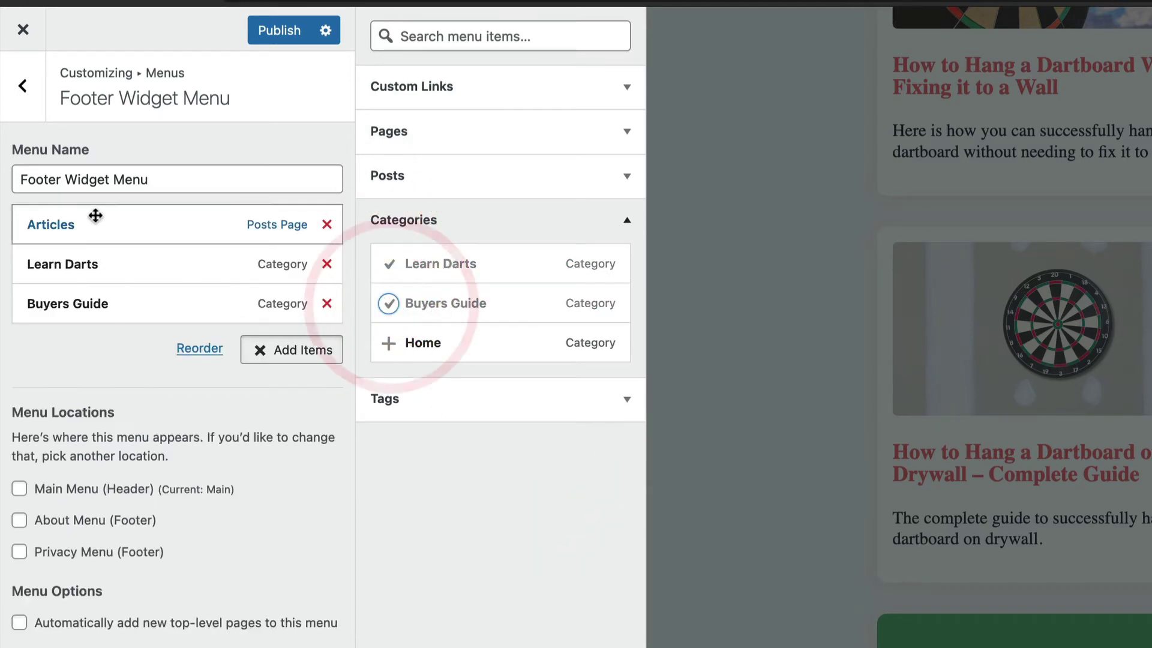
Step: Rename the Articles item to 'All Articles' and move it below Buyers Guide
left_click(131, 226)
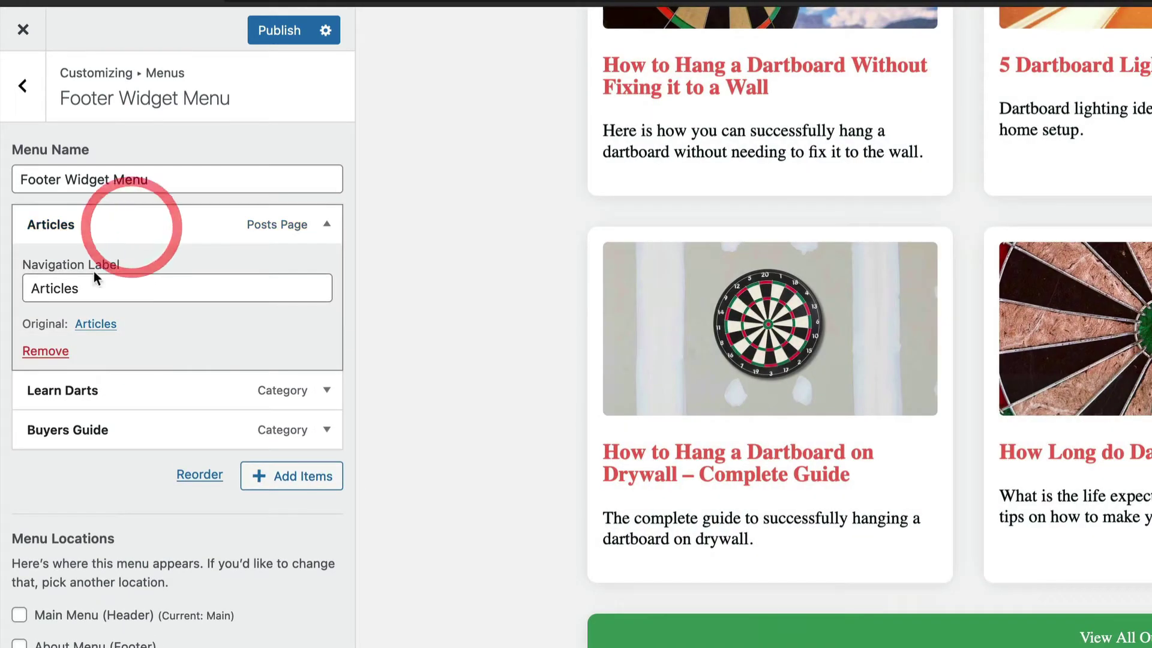
left_click(34, 288)
type("All")
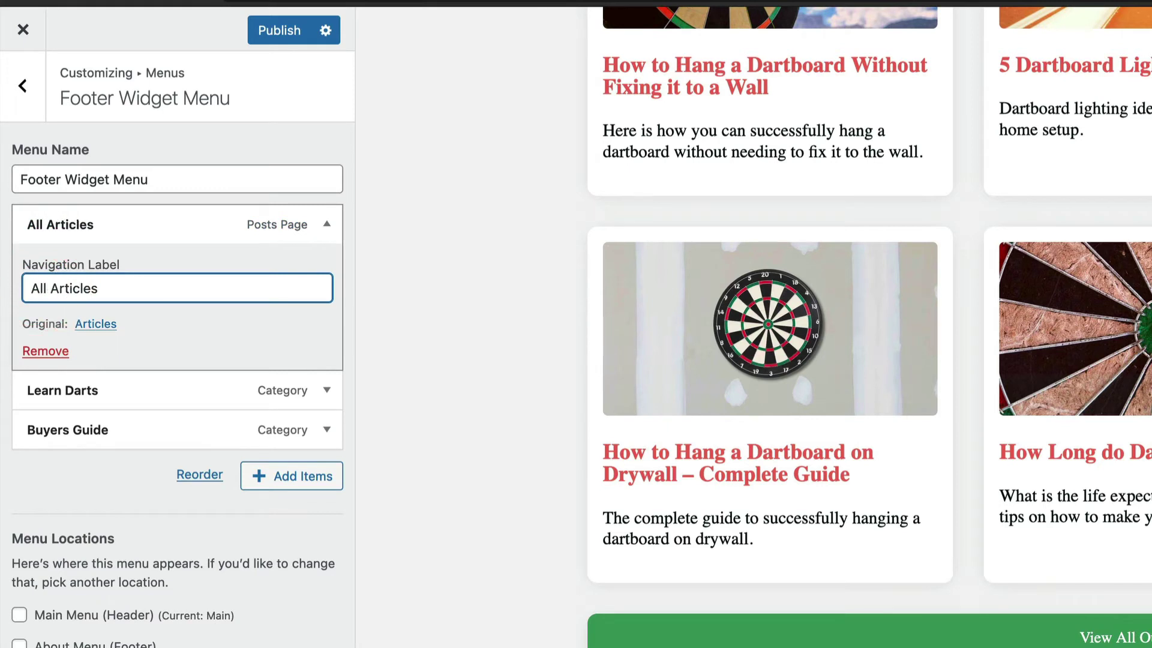
left_click(110, 495)
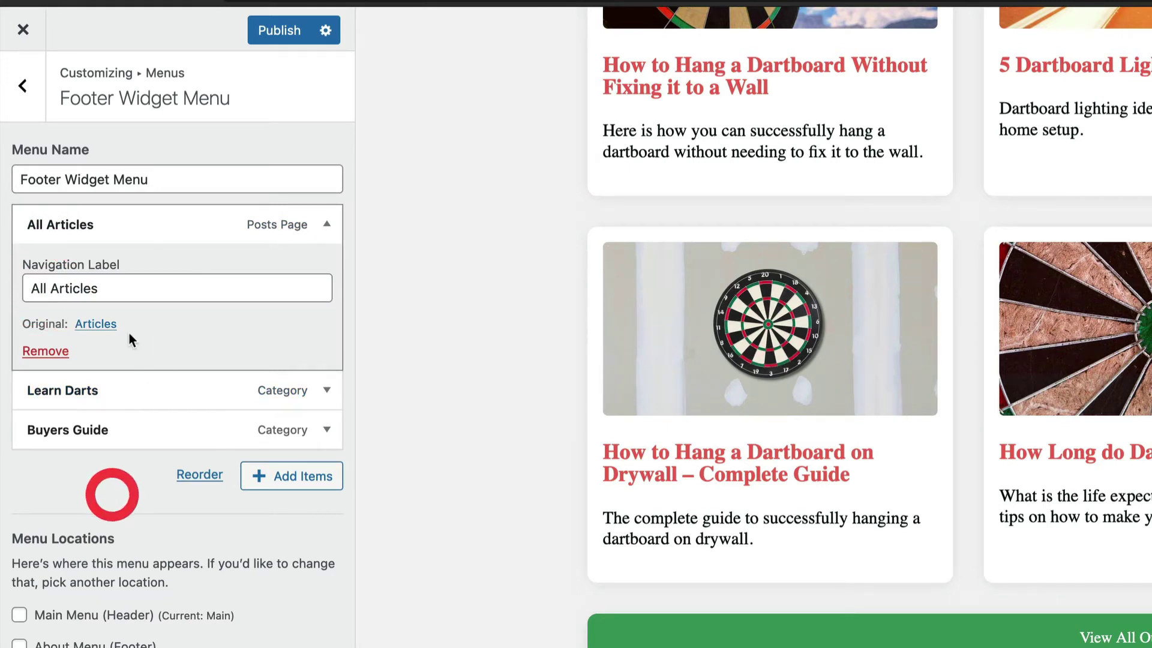
left_click_drag(176, 220, 166, 330)
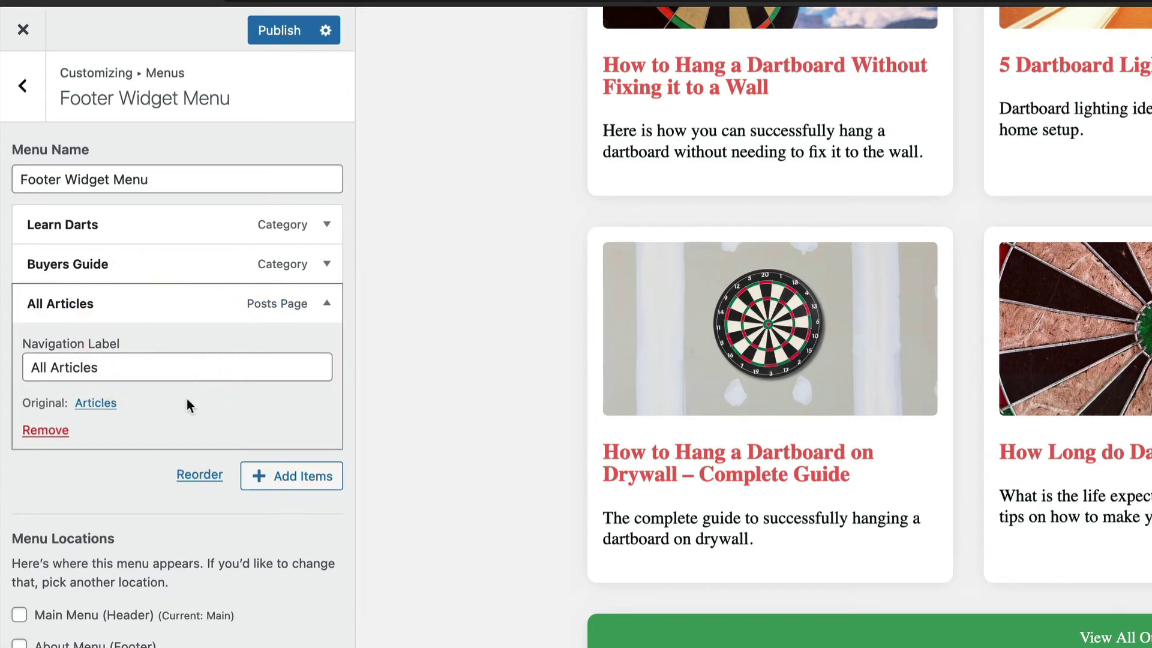
Step: Publish the Footer Widget Menu and go back to the main Customizer options
left_click(282, 33)
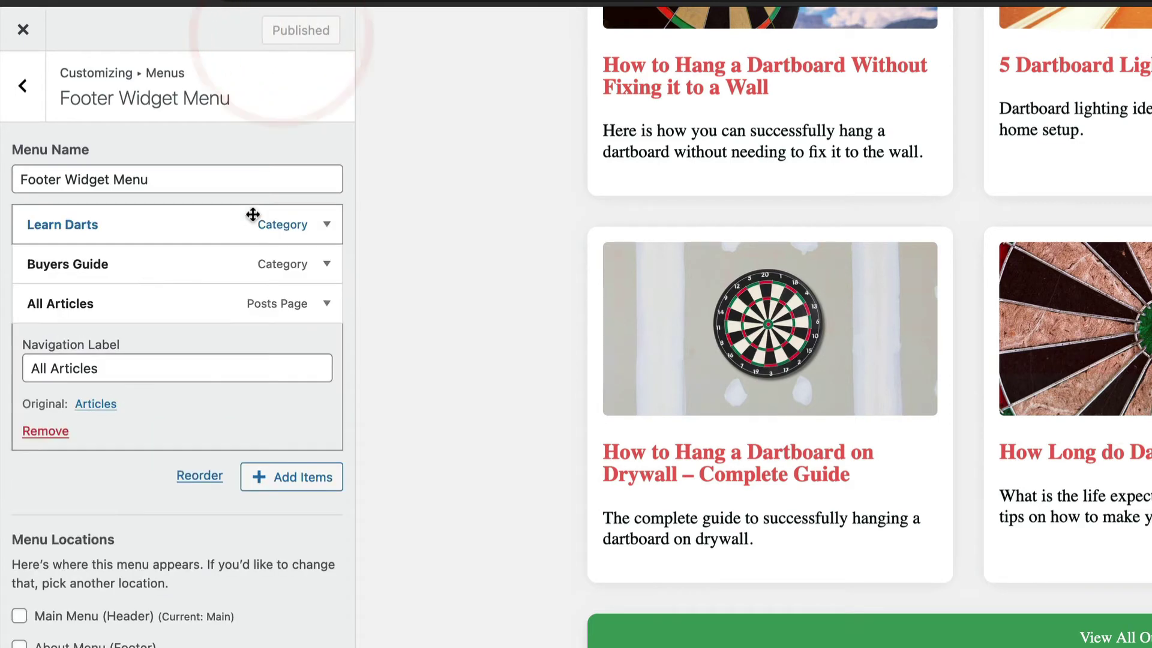
left_click(27, 99)
left_click(30, 81)
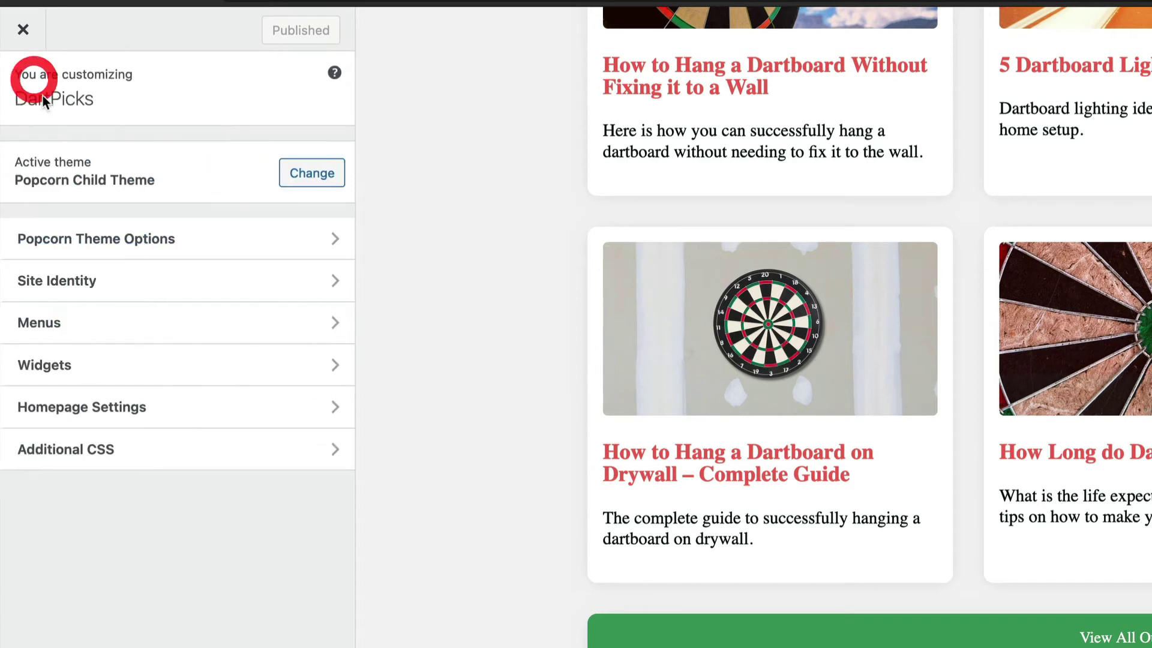
Step: Set the Footer 3 Navigation Menu widget to display the Footer Widget Menu
left_click(217, 382)
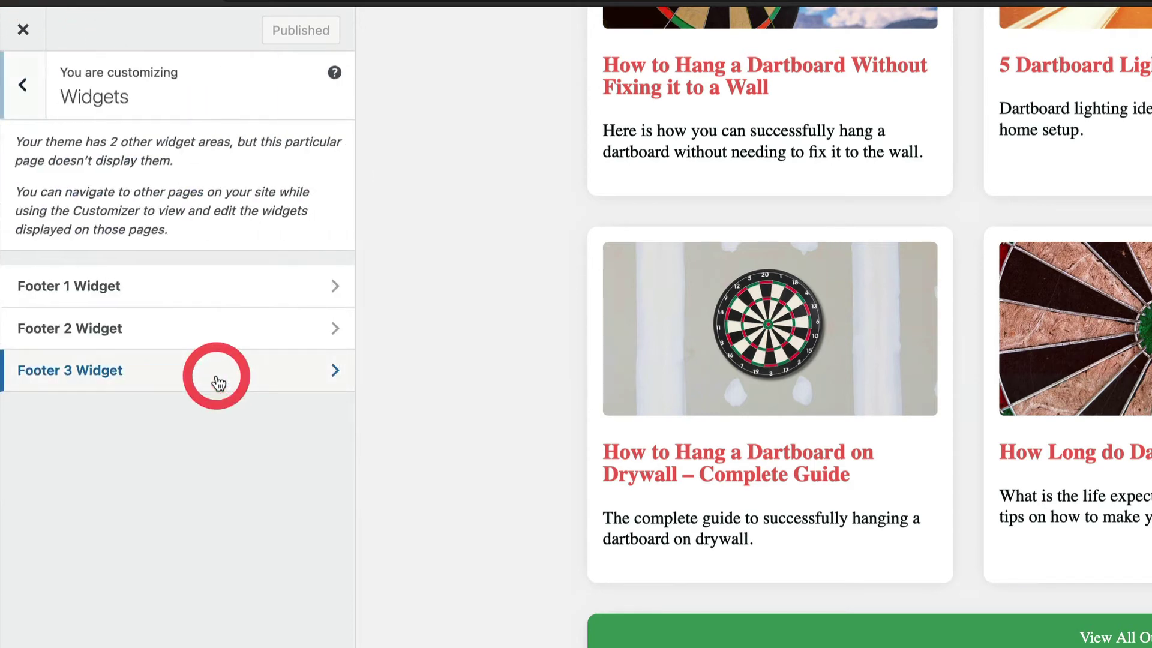
left_click(216, 381)
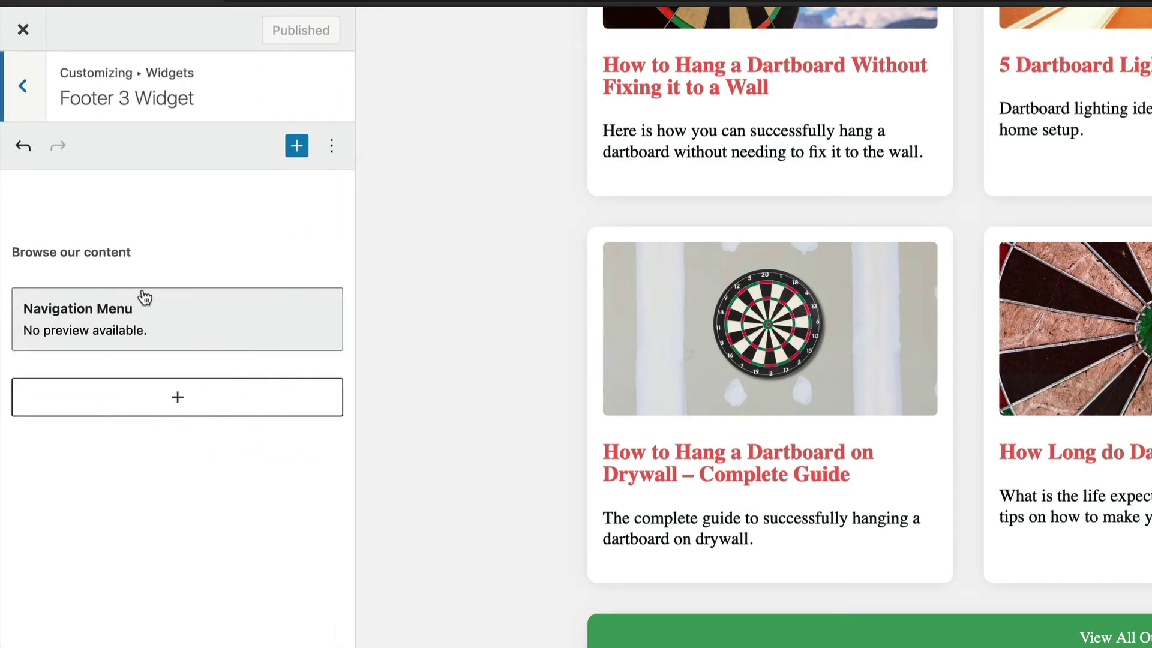
left_click(172, 382)
left_click(250, 531)
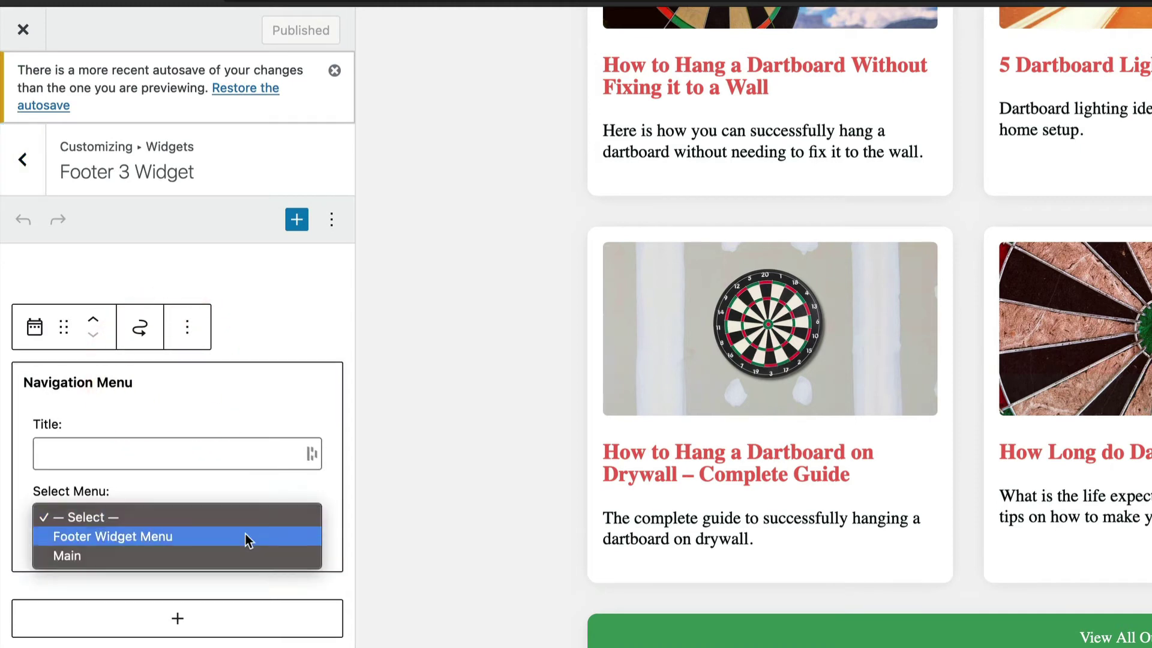
left_click(246, 536)
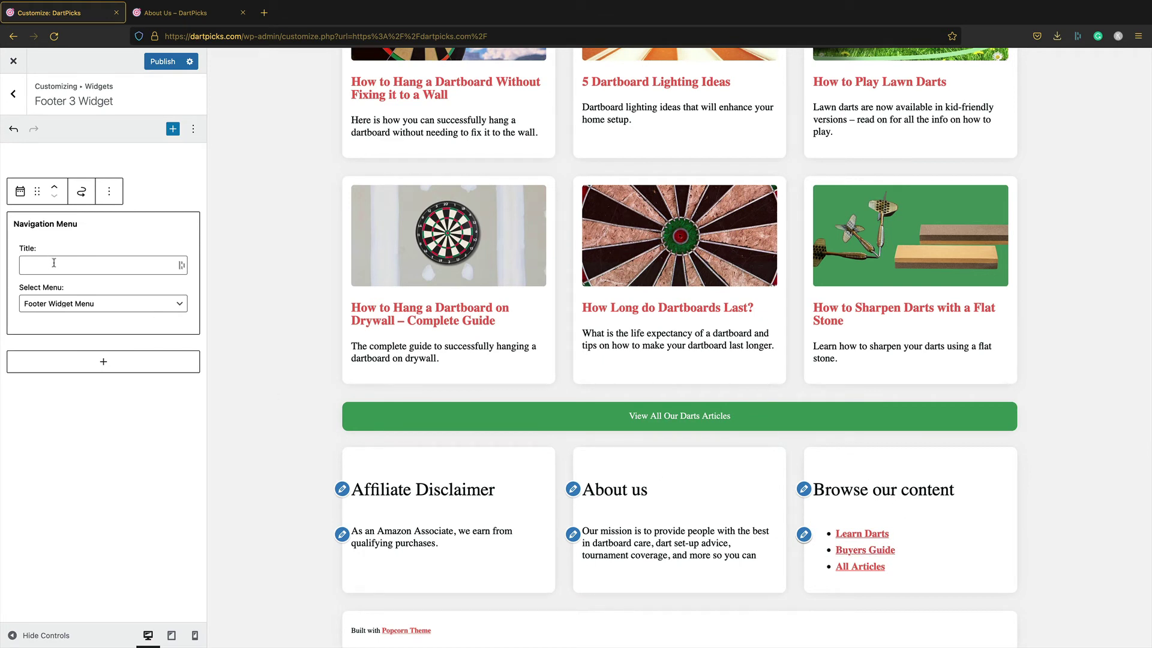
Step: Add the 'Browse our content' heading, empty the widget title, and publish
type("Brow")
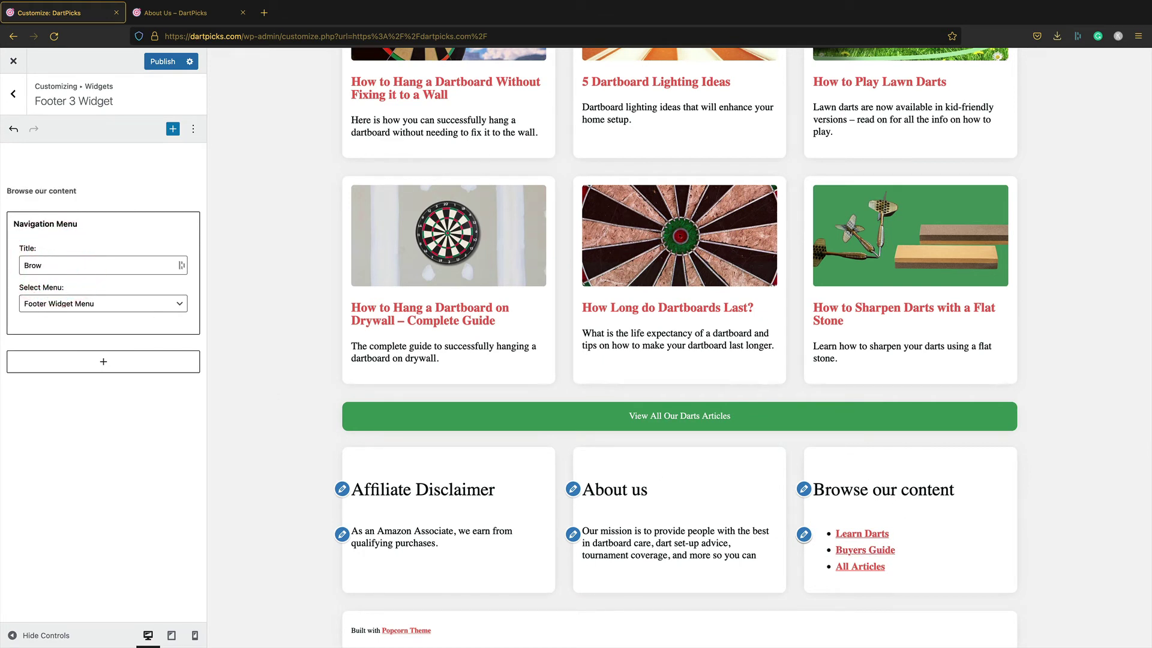
type("se Our")
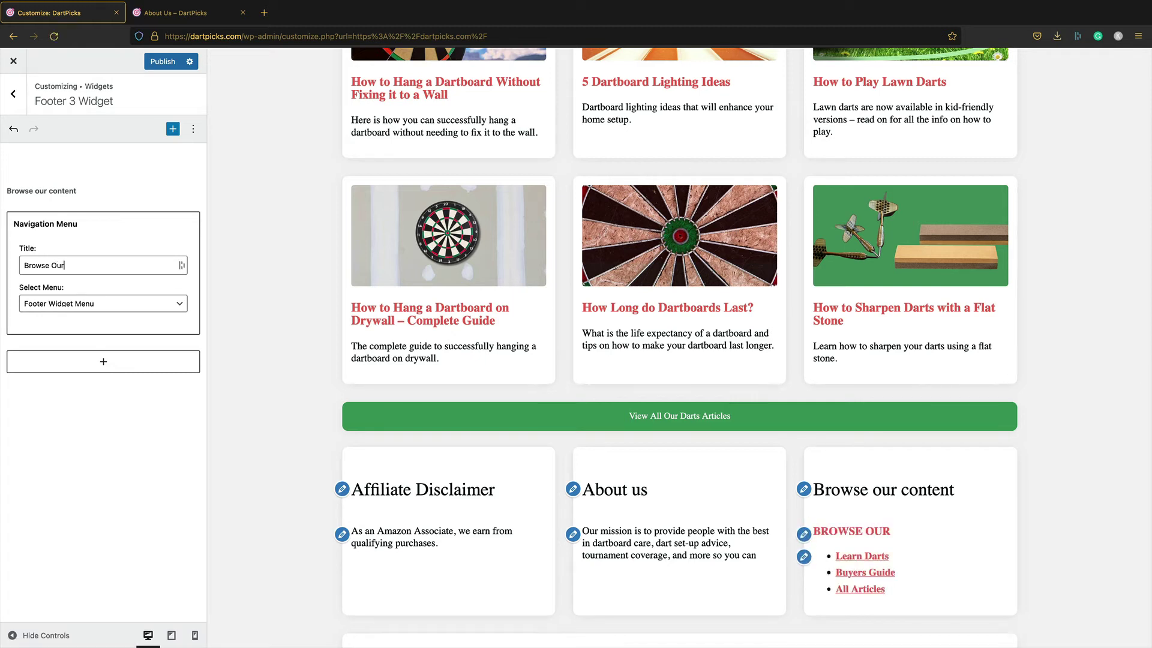
triple_click(66, 265)
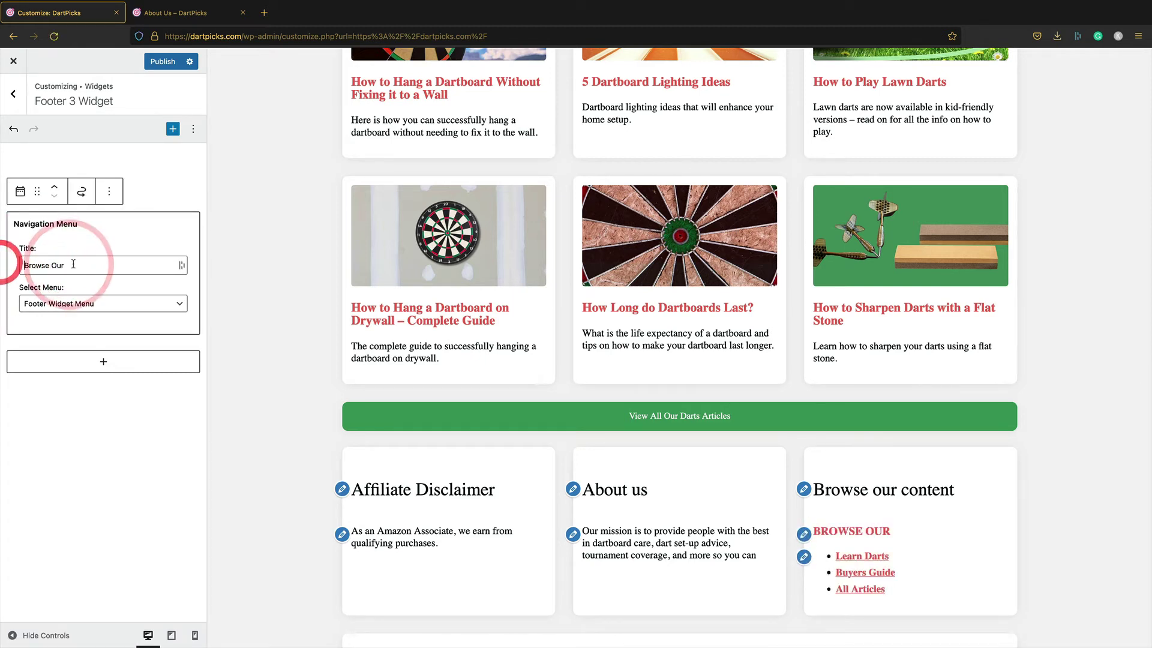
key("BackSpace")
left_click(93, 237)
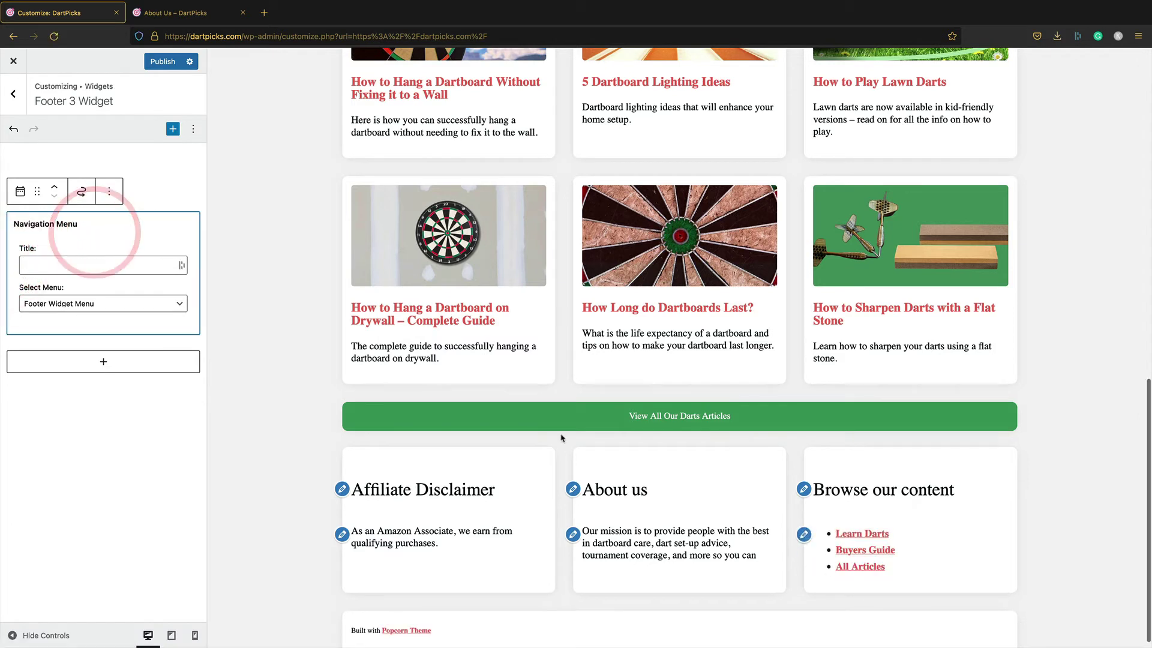
left_click(162, 61)
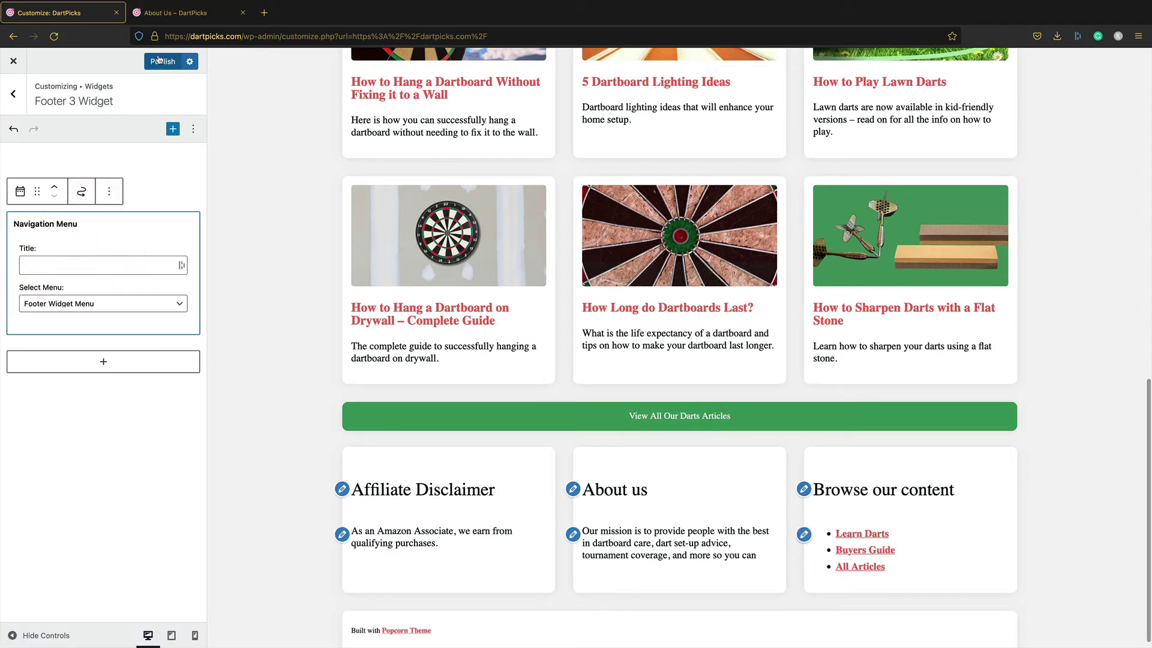
scroll(254, 164, "down", 1)
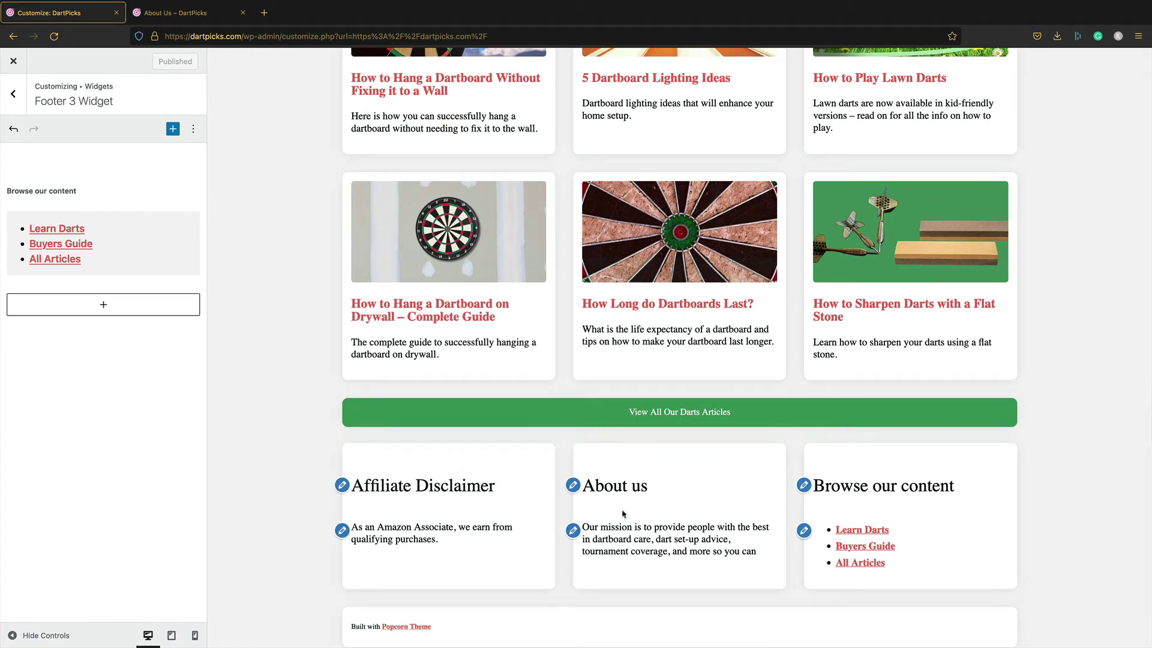
Step: Switch to the About Us tab and go to the DartPicks home page
left_click(193, 13)
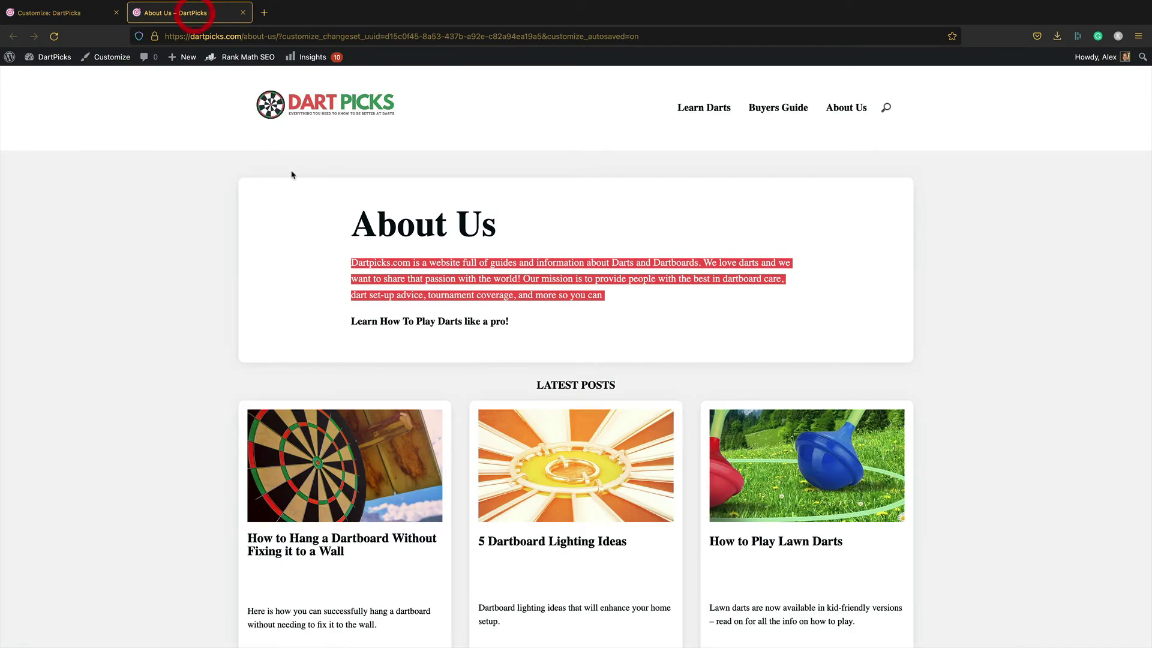
left_click(336, 108)
scroll(333, 277, "down", 15)
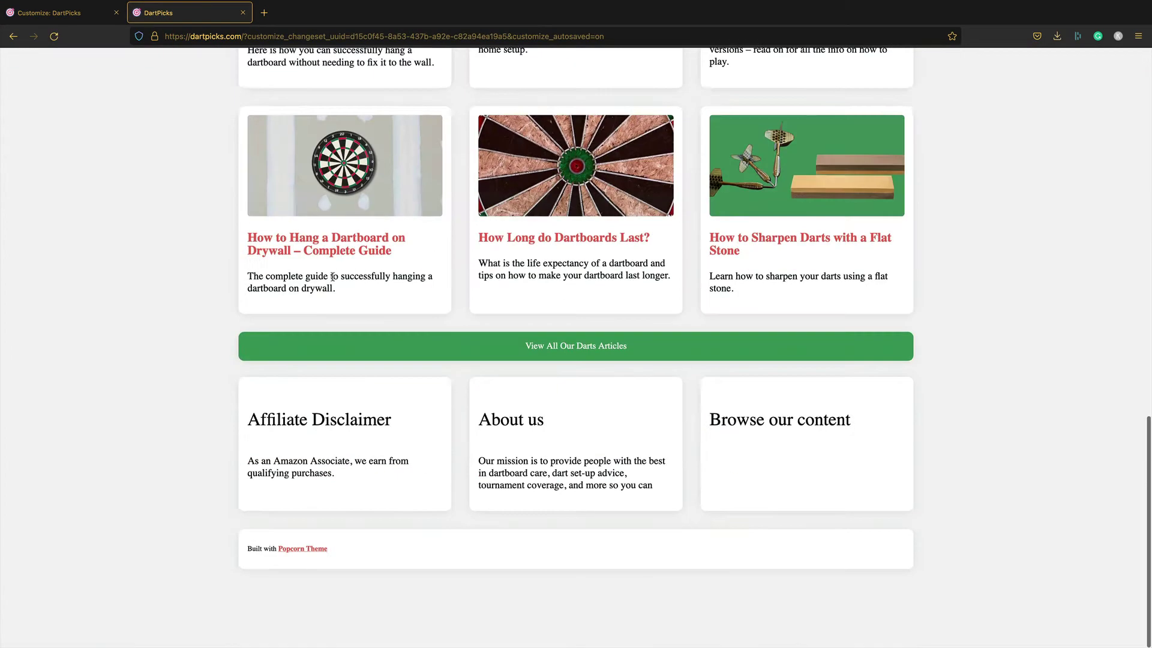
scroll(333, 277, "up", 1)
scroll(331, 281, "up", 15)
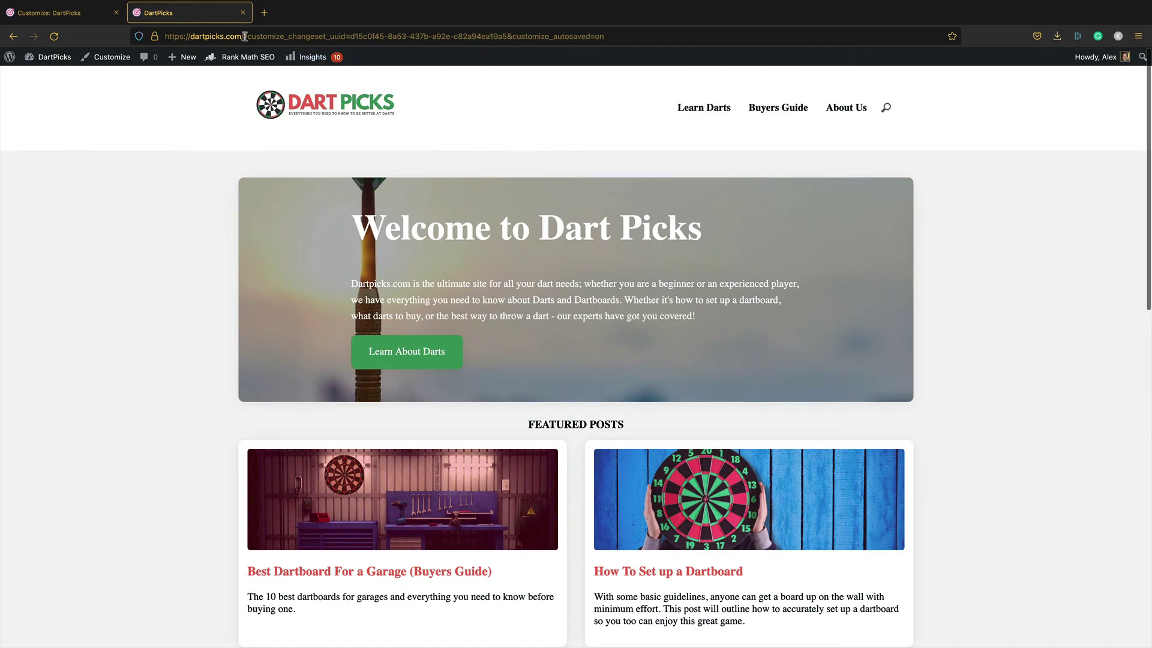
Step: Strip the customizer query string from the URL and view the live home page footer
left_click_drag(245, 37, 799, 37)
key("BackSpace")
key("Return")
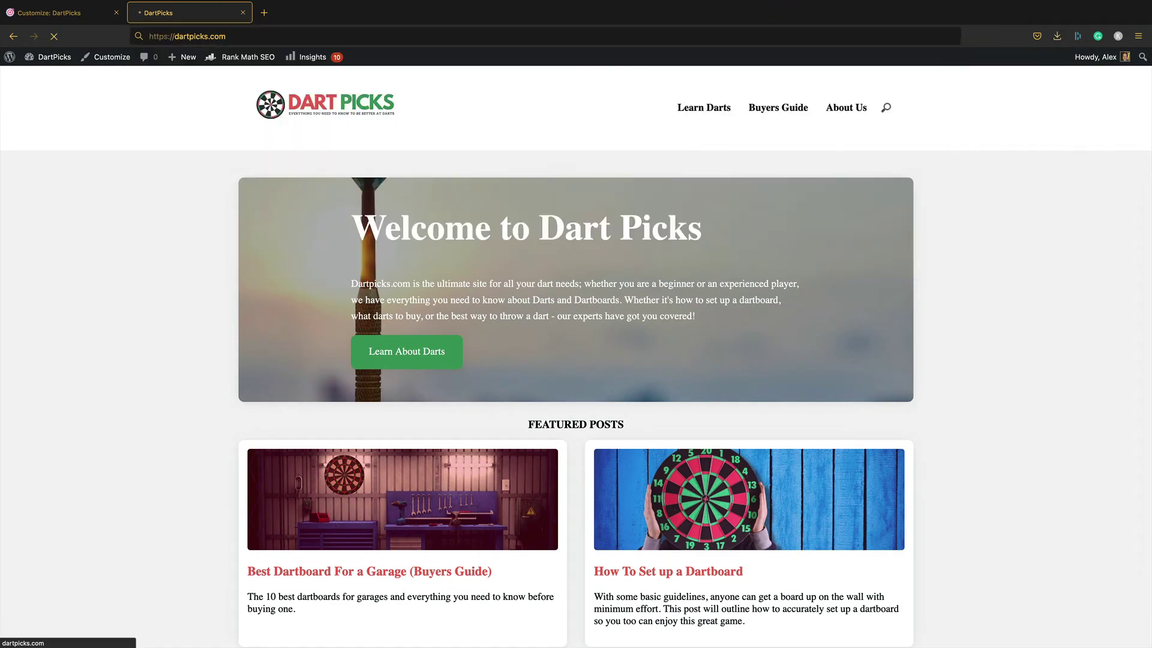
scroll(457, 279, "down", 15)
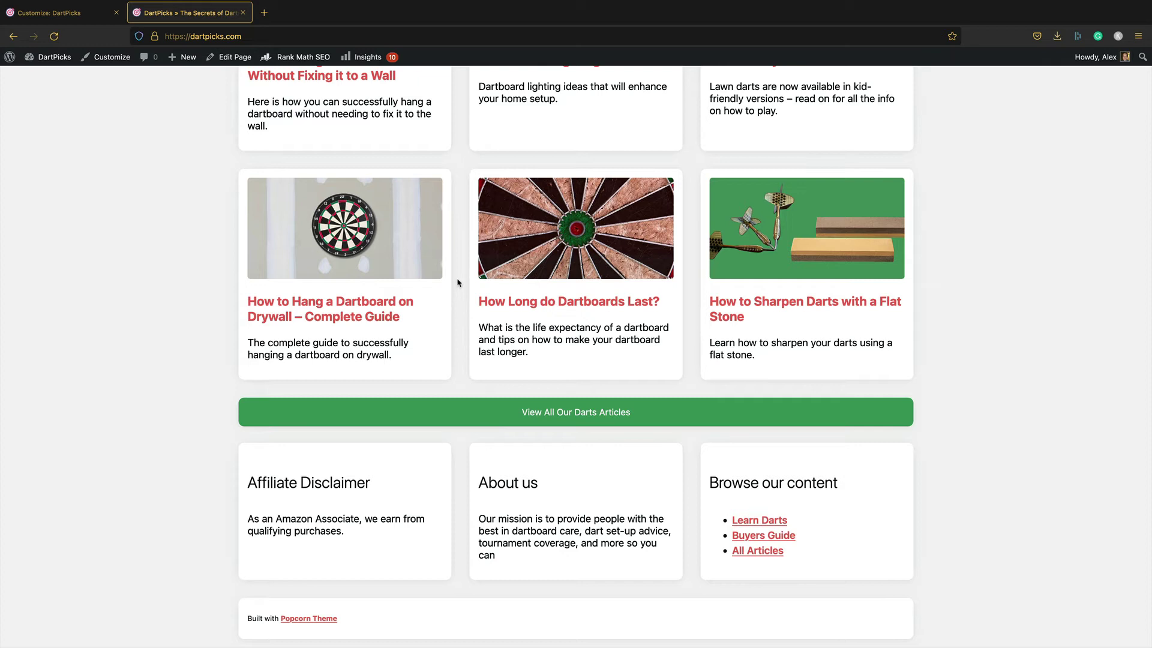
scroll(1021, 496, "down", 2)
scroll(866, 588, "down", 2)
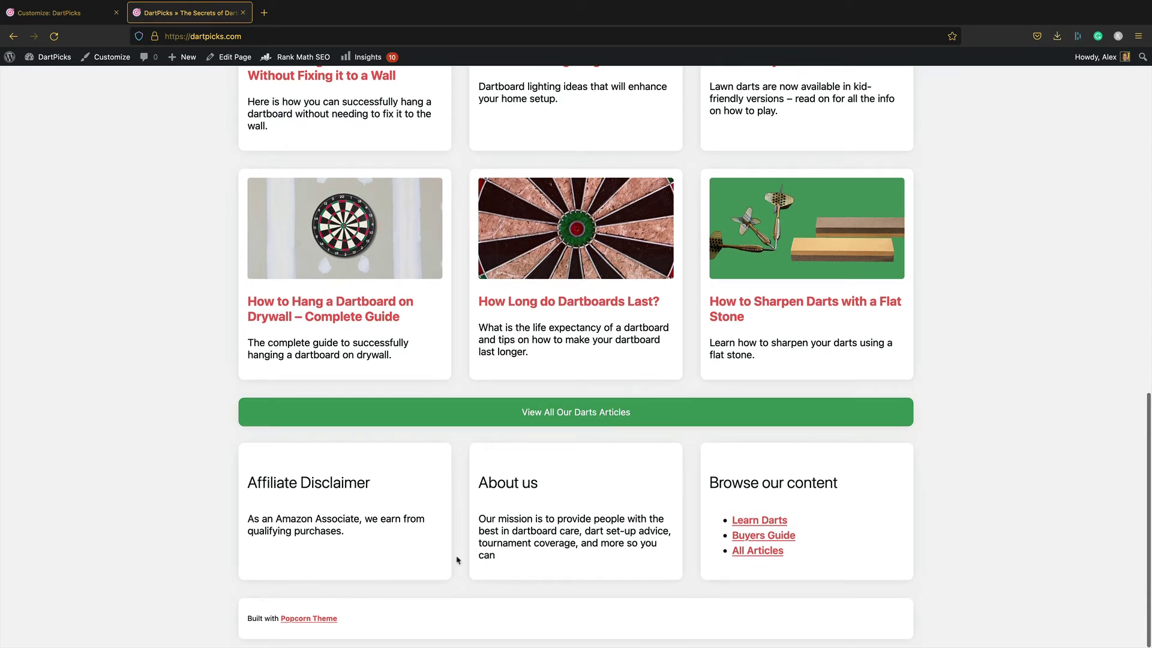
Step: Inspect the Affiliate Disclaimer footer widget in the developer tools
right_click(192, 322)
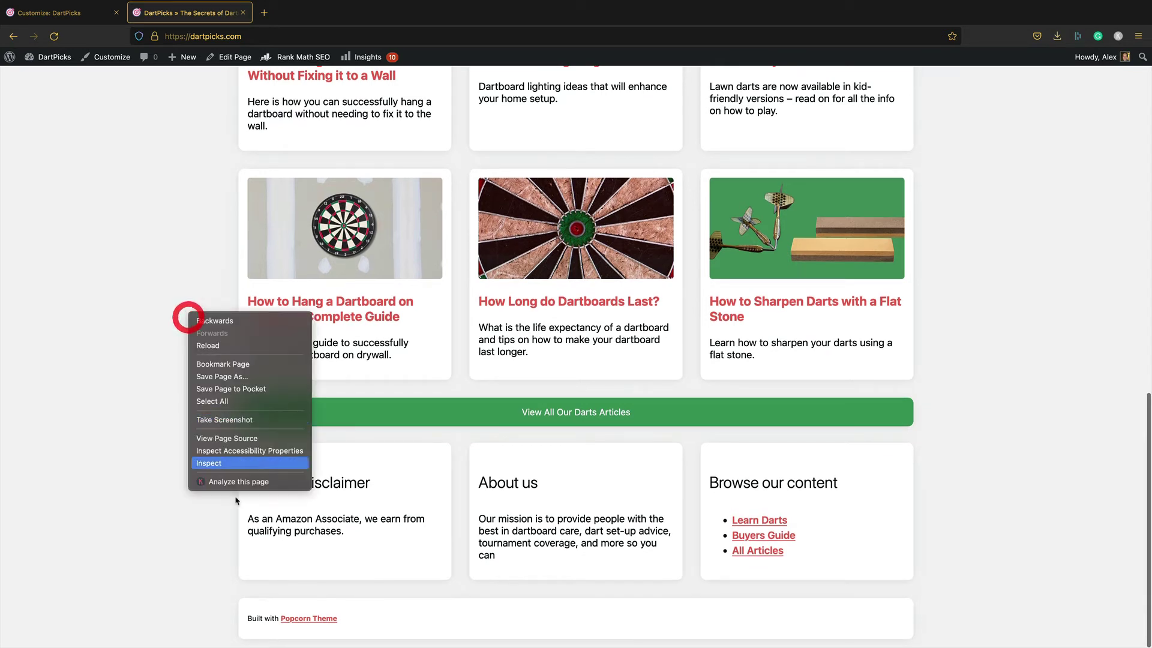
left_click(262, 463)
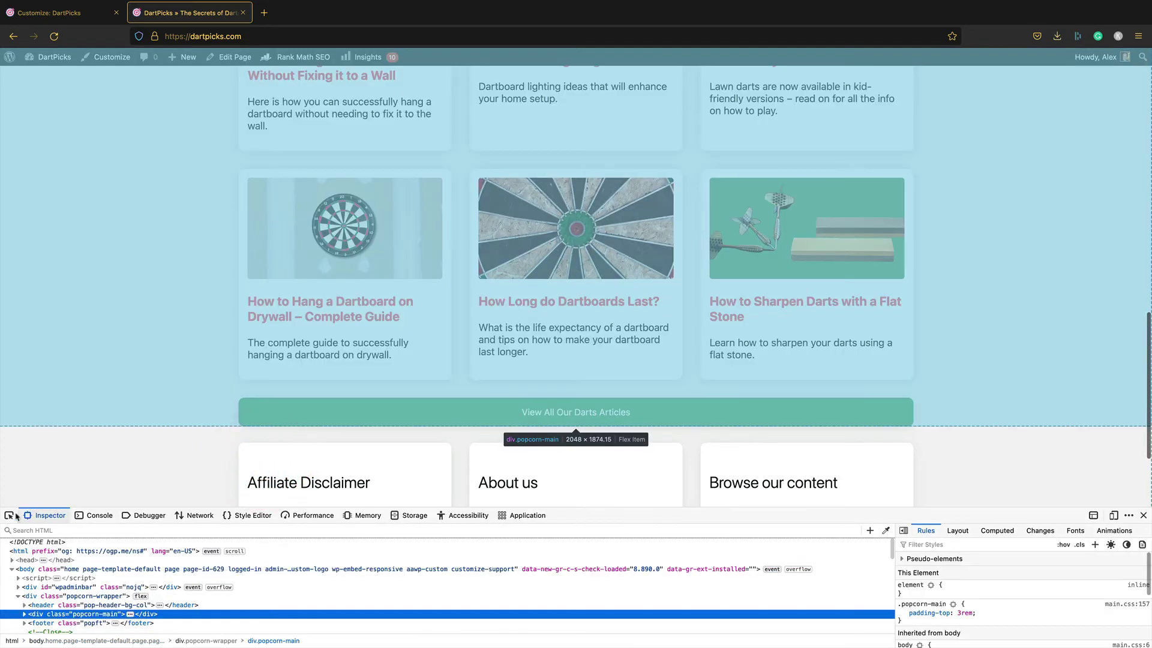
scroll(282, 465, "down", 2)
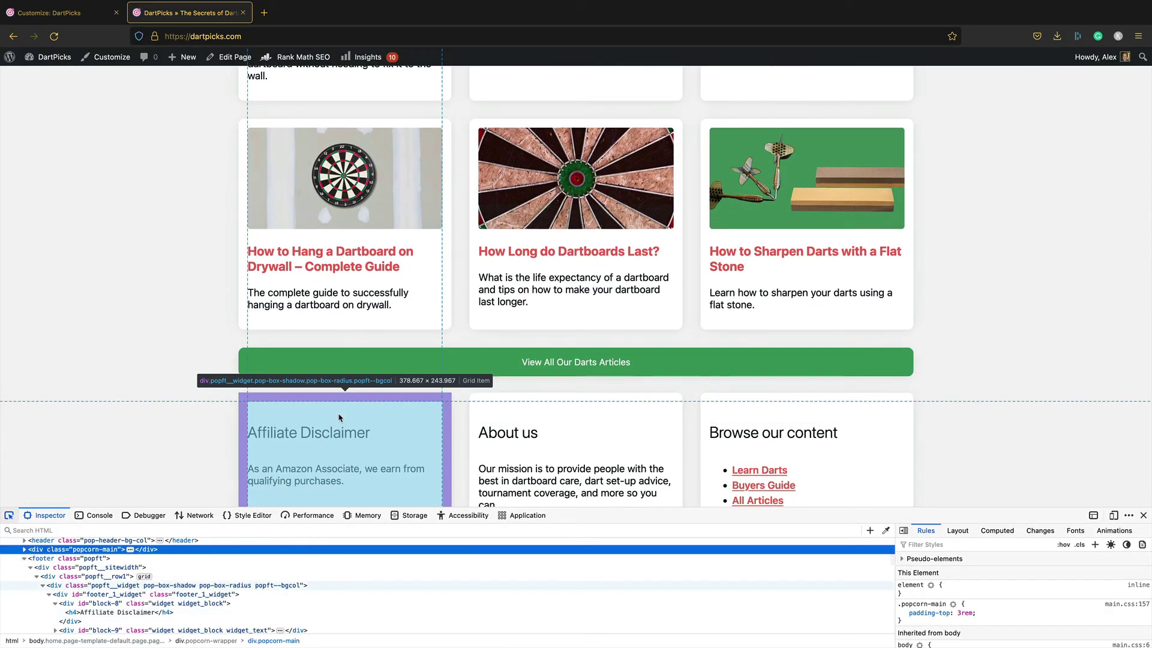
left_click(339, 417)
scroll(339, 417, "down", 1)
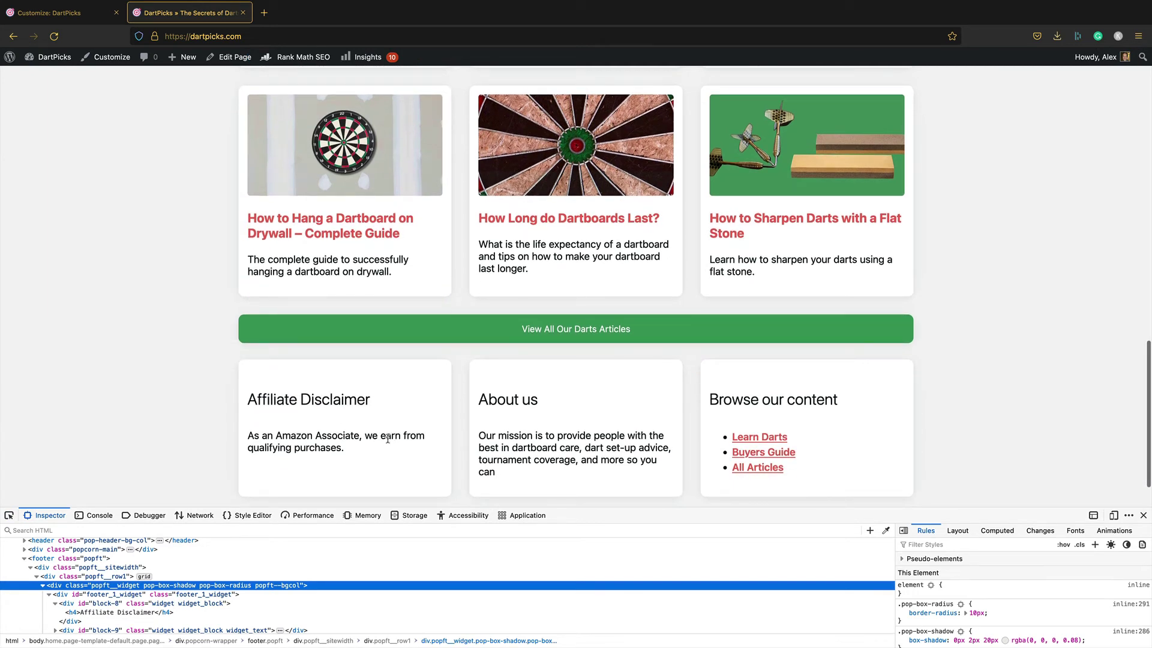
scroll(999, 574, "down", 2)
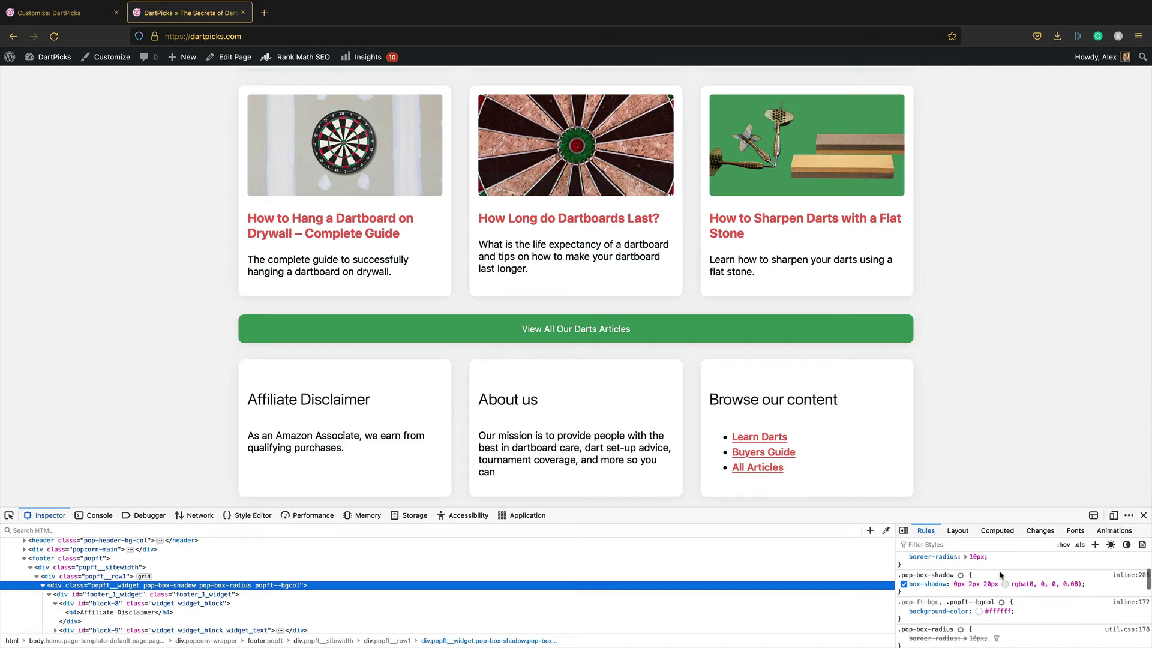
scroll(1000, 575, "down", 5)
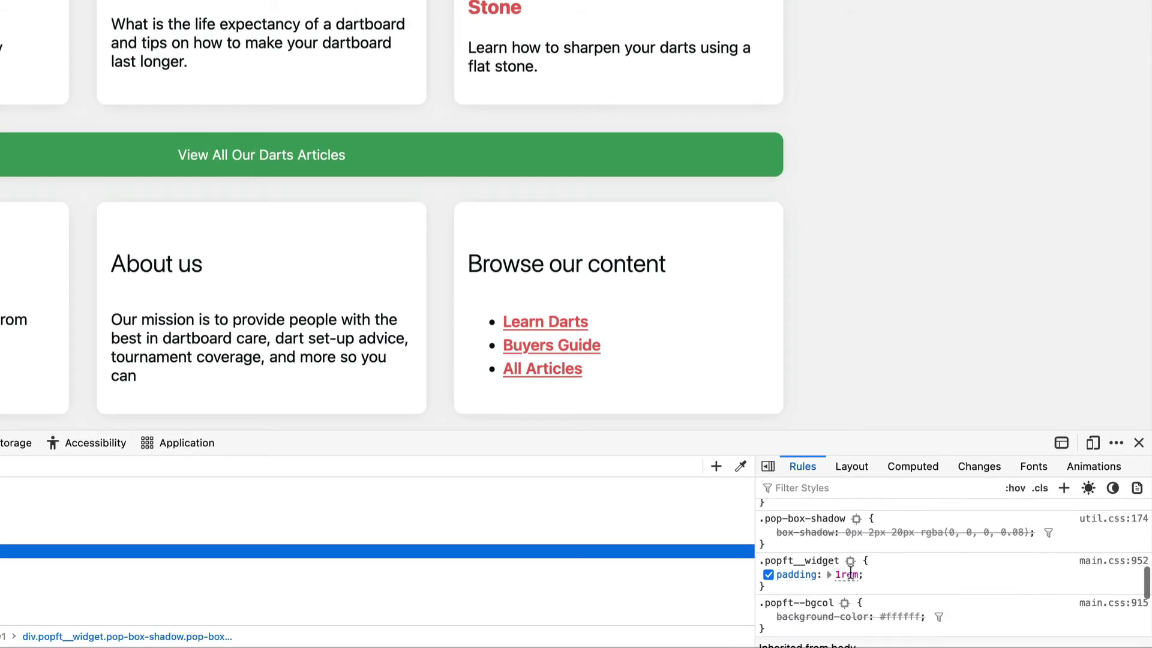
Step: Change the .popft__widget padding to 1rem on each side in the Rules pane
left_click(848, 575)
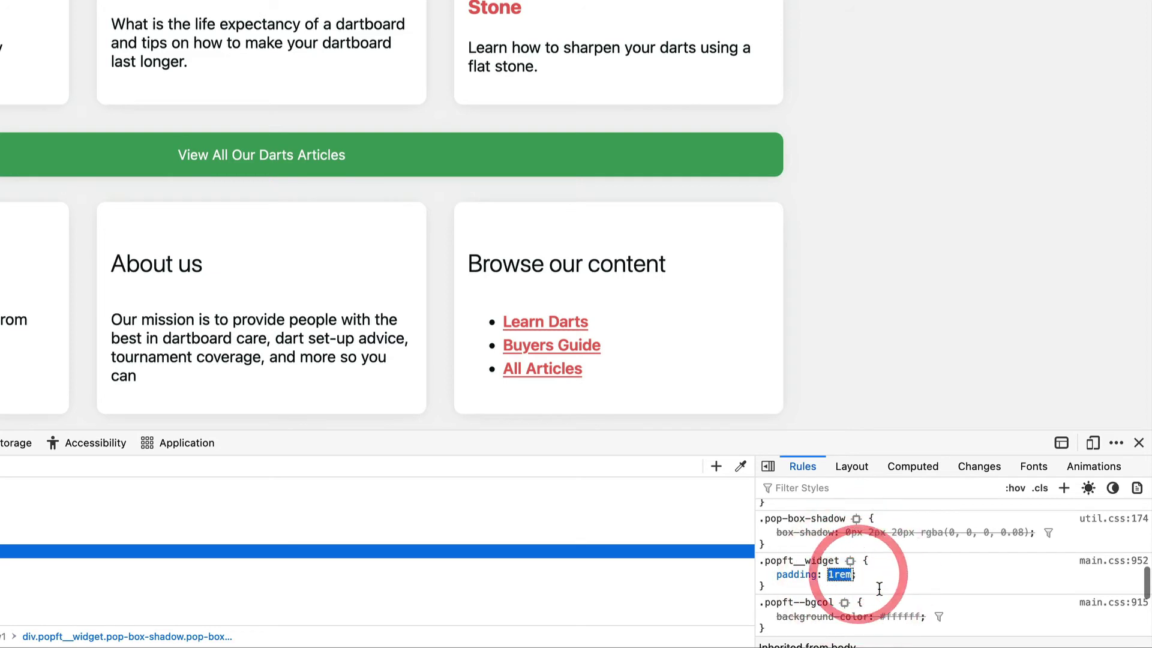
key("Right")
type("1rem ")
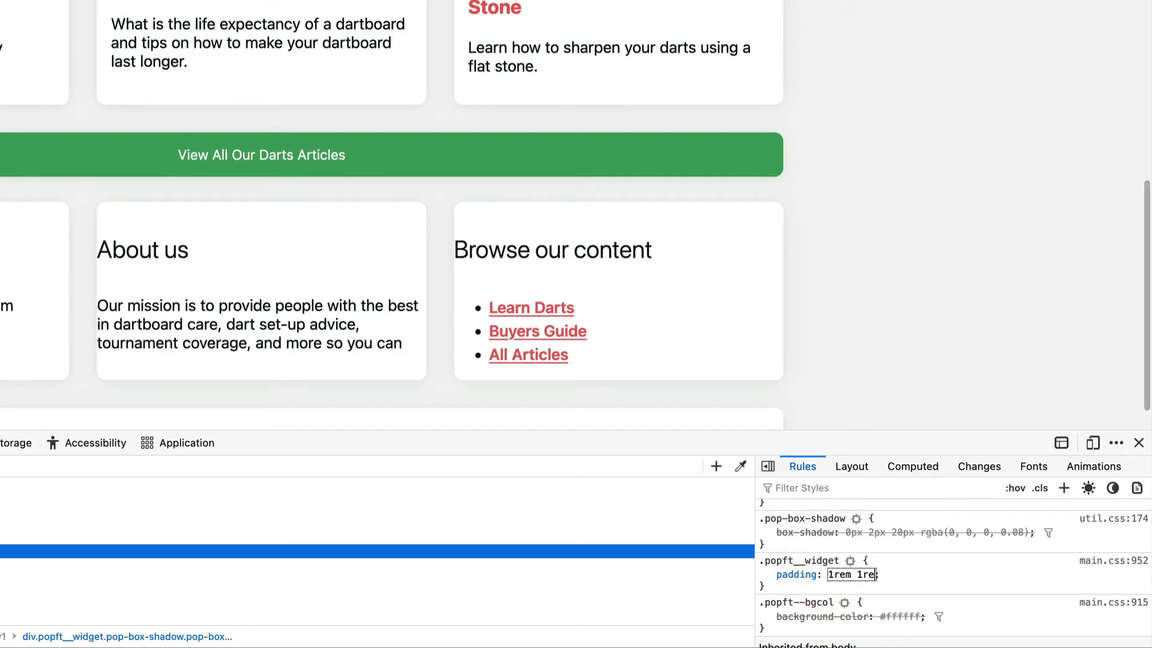
type("1rem 1rem")
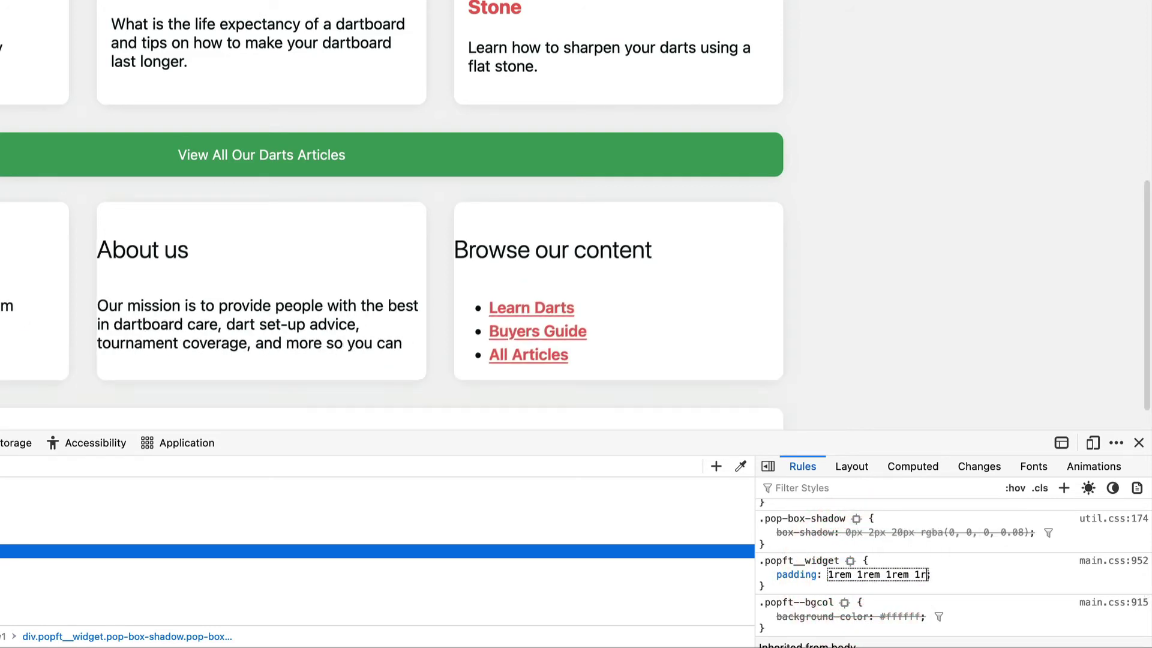
key("Left")
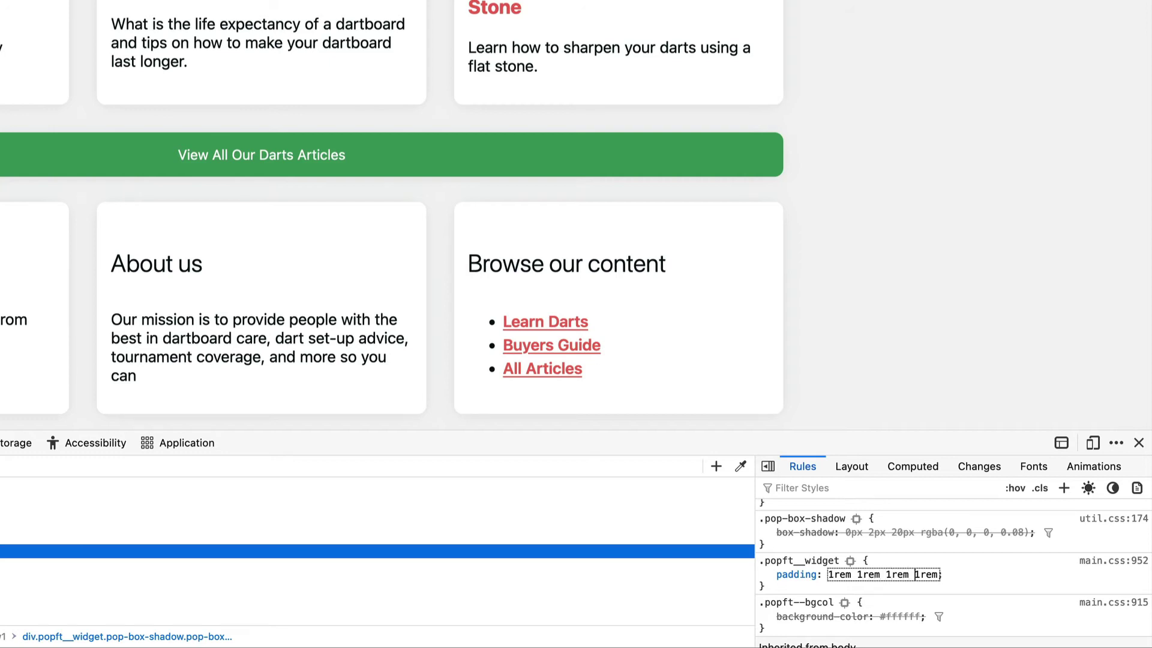
key("BackSpace")
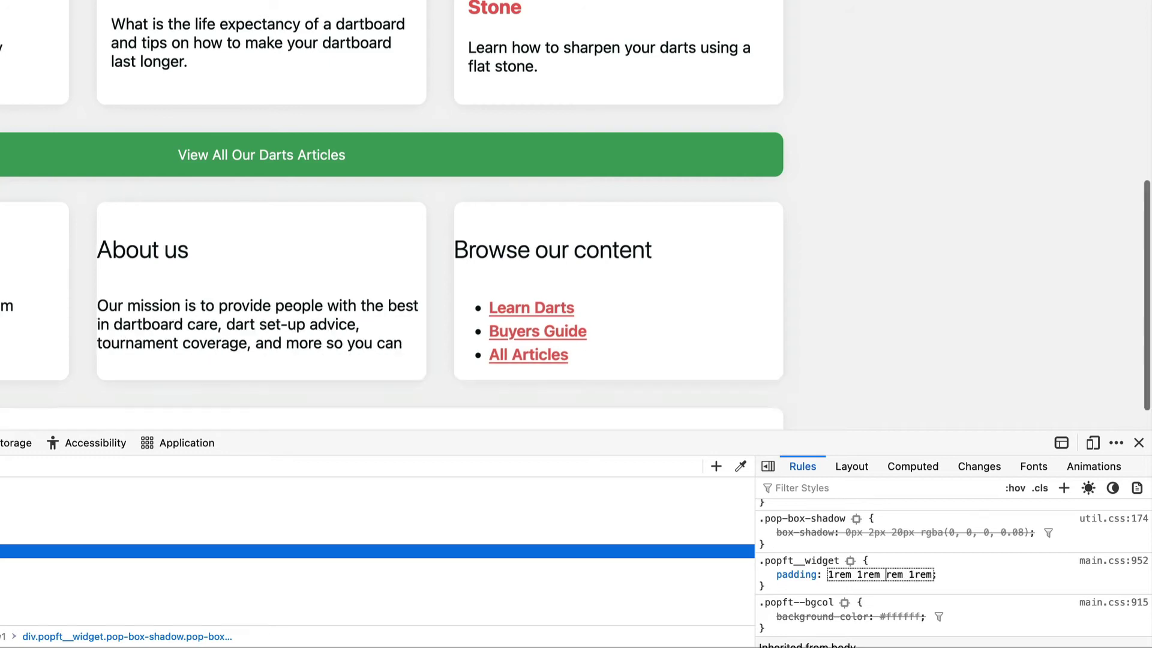
key("Home")
type("2")
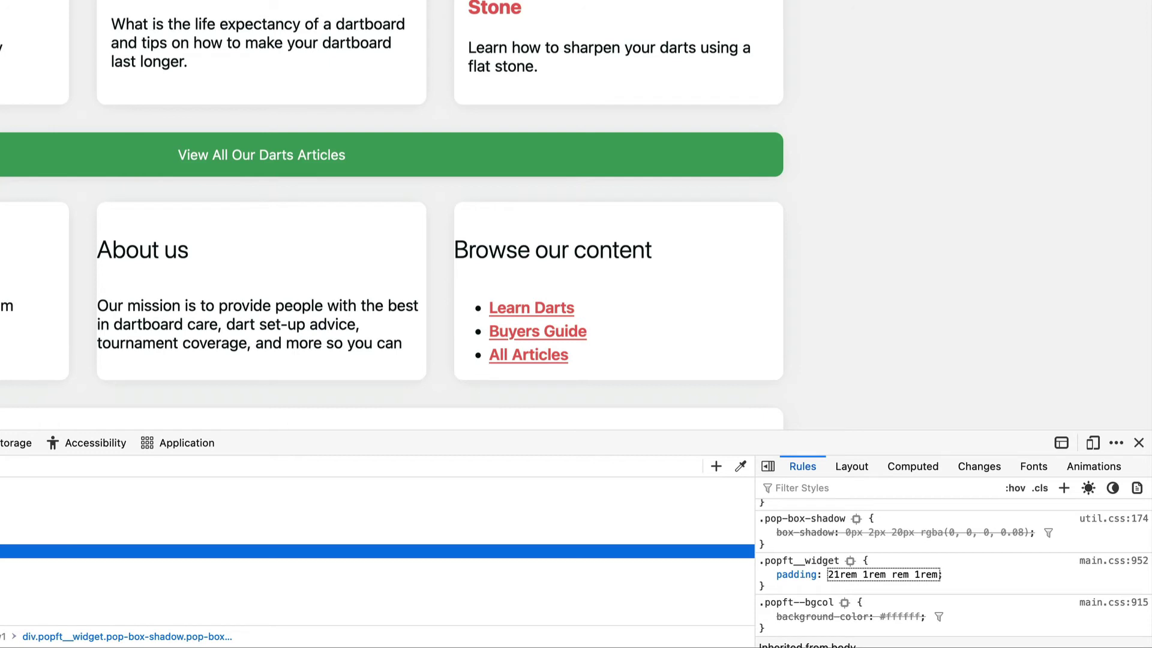
key("BackSpace")
Step: Try bottom padding values of 2rem, 3rem and 2.5rem
left_click(886, 574)
type("2")
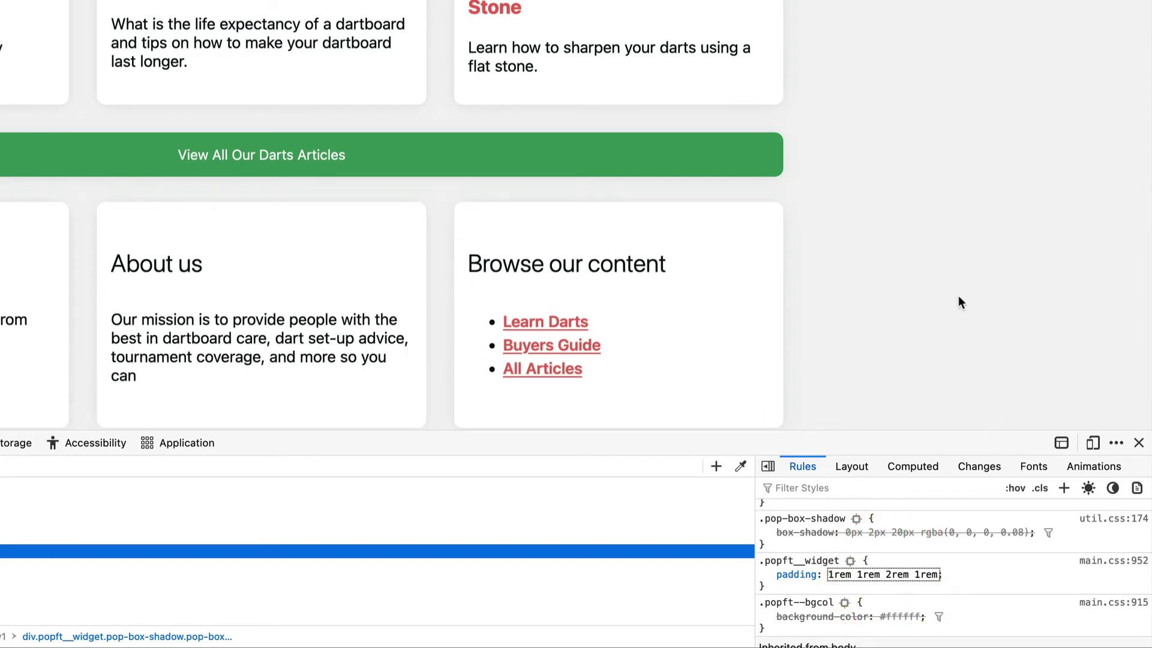
scroll(941, 288, "down", 3)
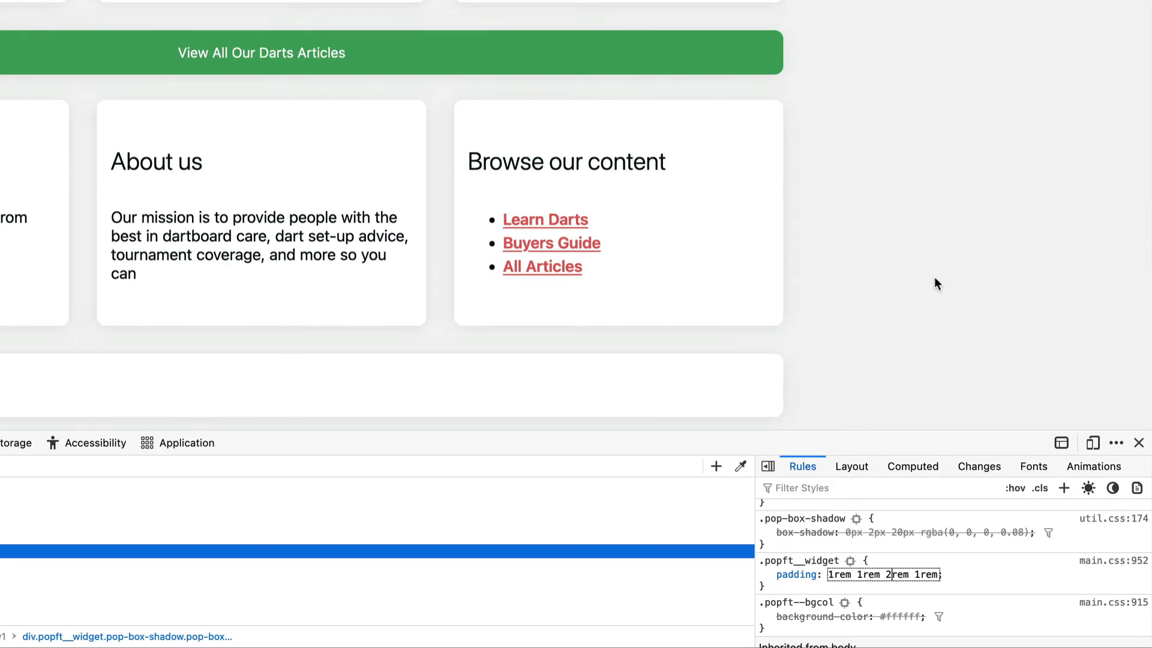
key("BackSpace")
type("3")
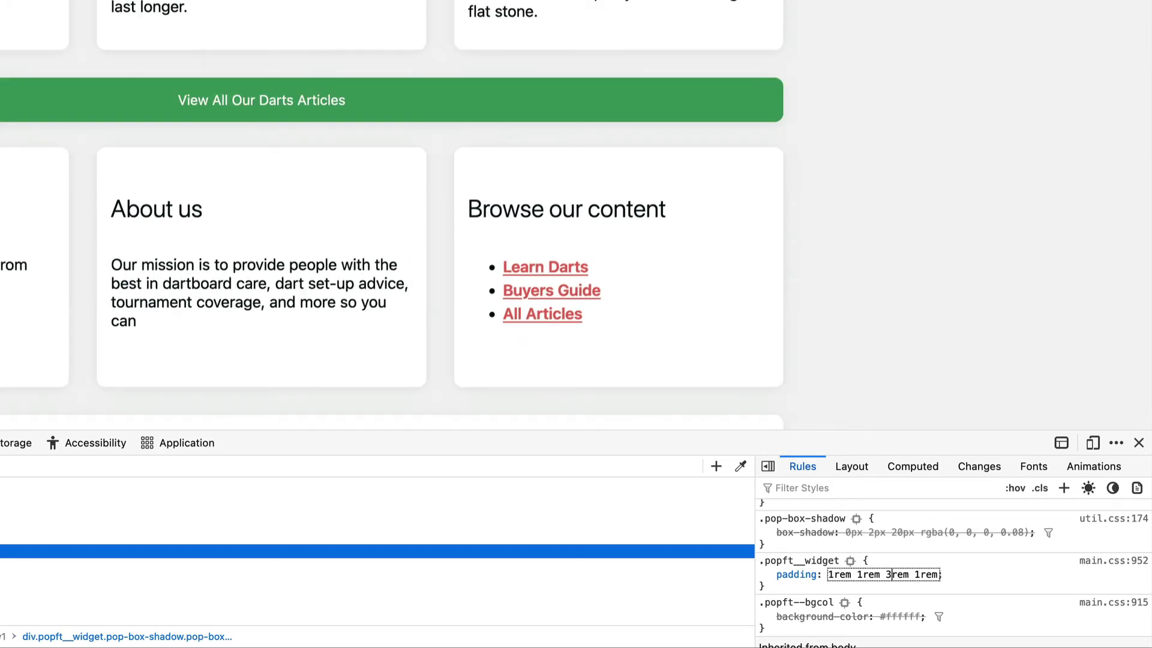
key("BackSpace")
type("3")
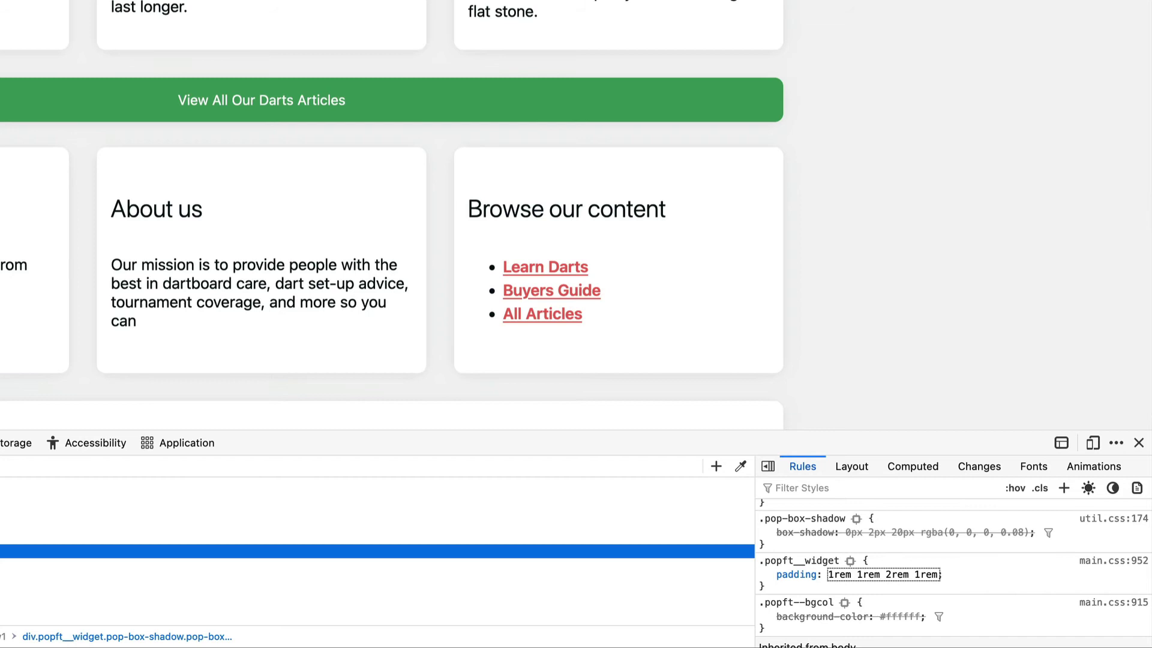
key("BackSpace")
type("3")
key("BackSpace")
type("2")
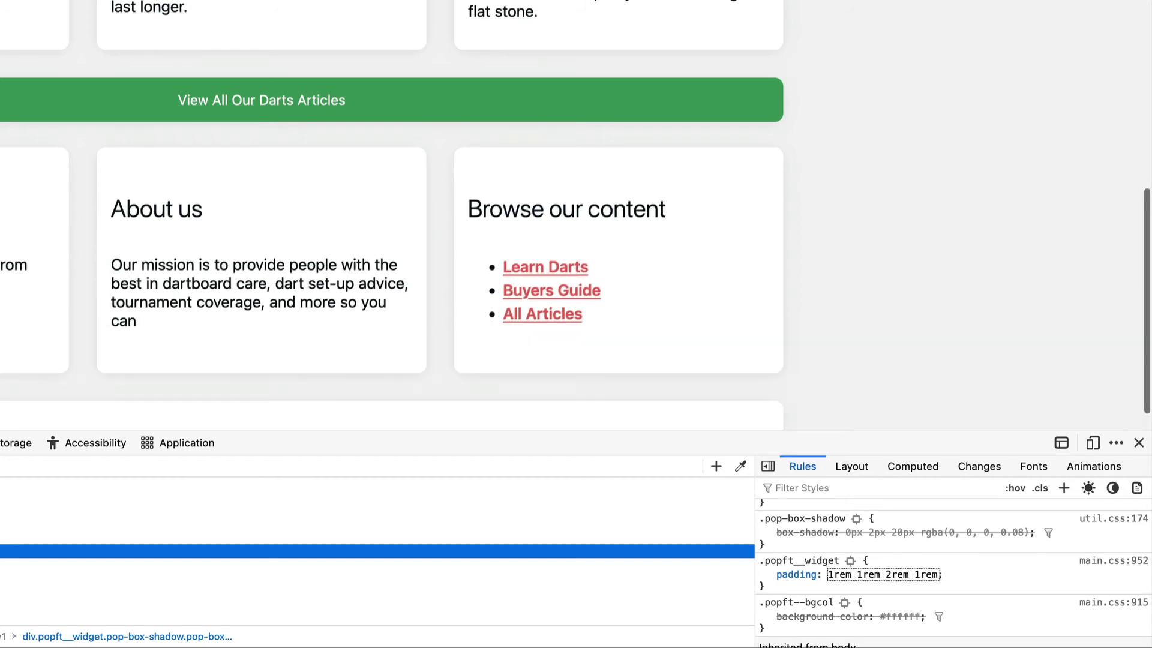
type(".5")
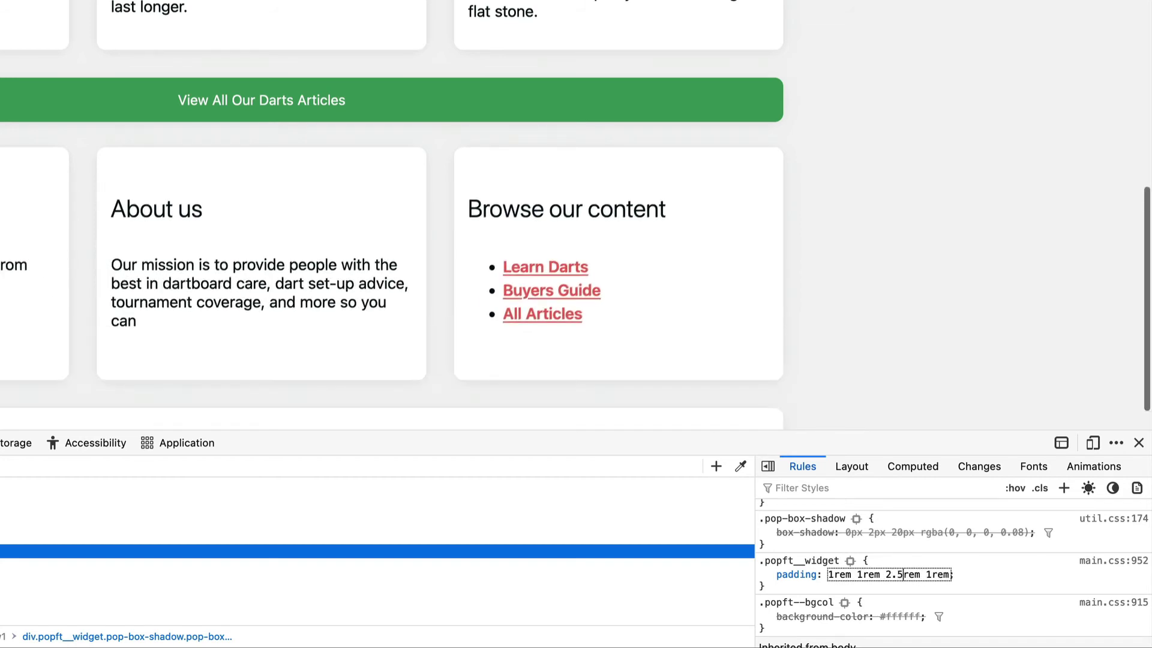
key("BackSpace")
key("BackSpace")
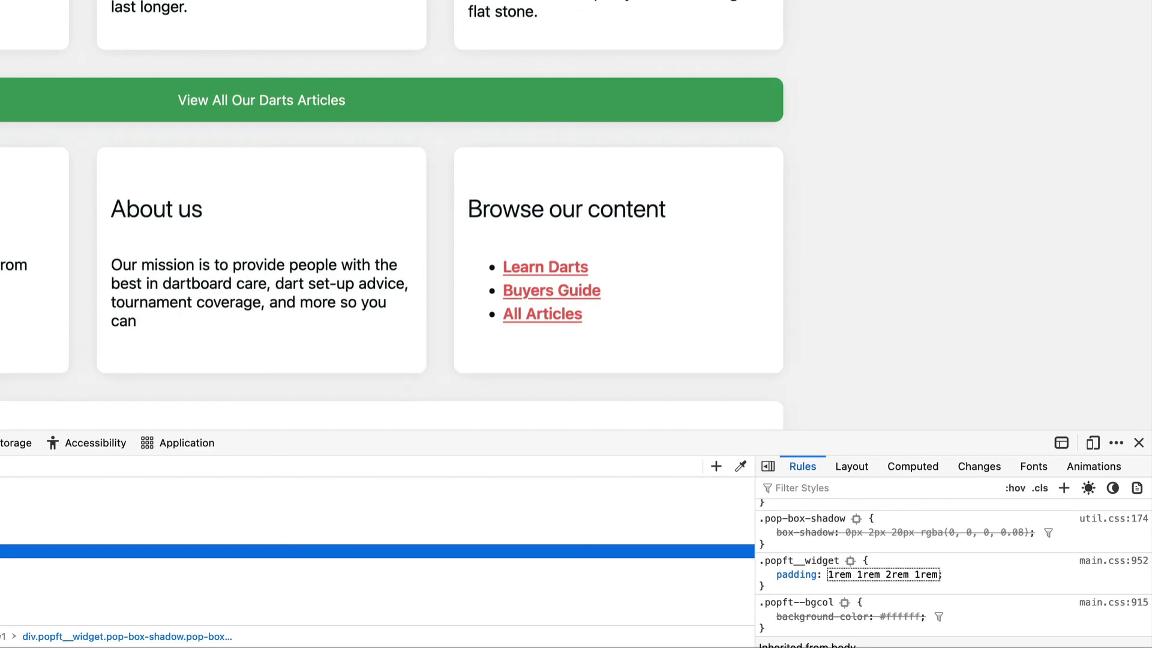
key("BackSpace")
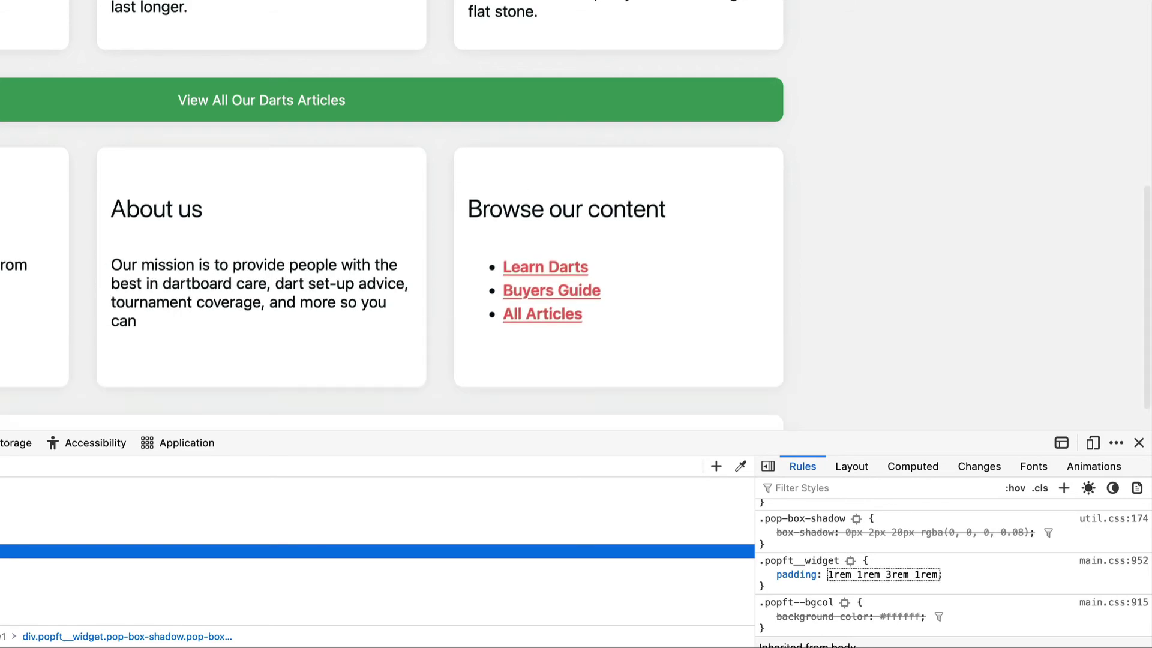
Step: Settle on padding 1rem 1rem 3rem 1rem, copy the rule, and return to the Customizer's main sections
type("3")
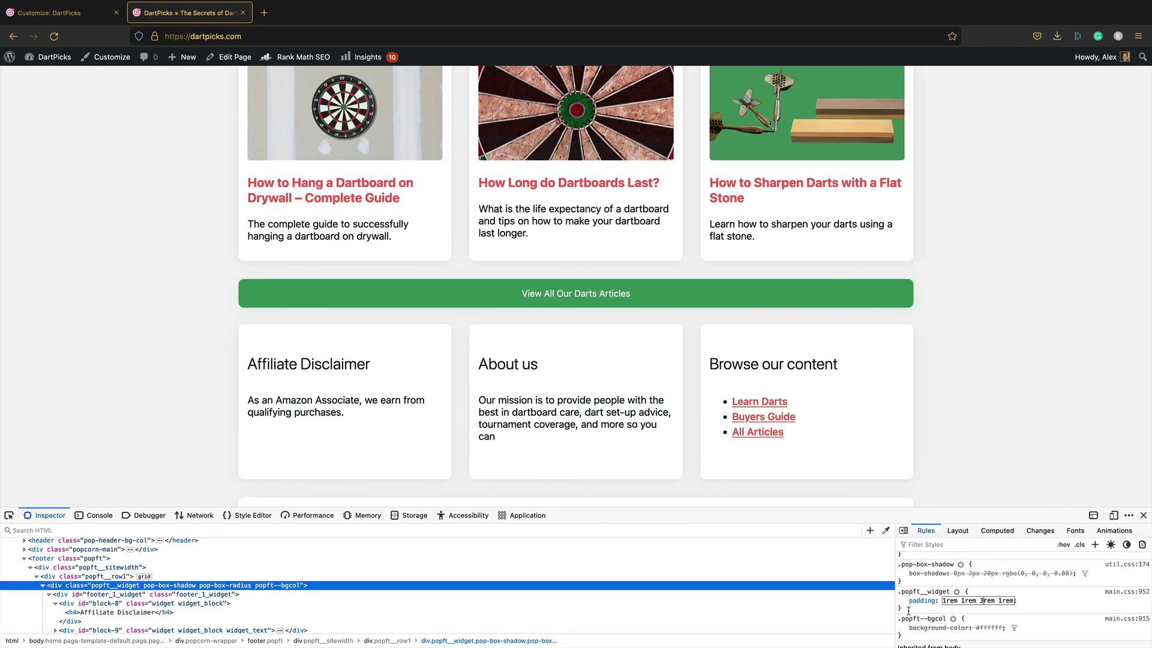
mouse_move(906, 607)
left_mouse_down()
mouse_move(899, 586)
mouse_move(912, 617)
mouse_move(899, 589)
mouse_move(898, 599)
left_mouse_up()
key("super+c")
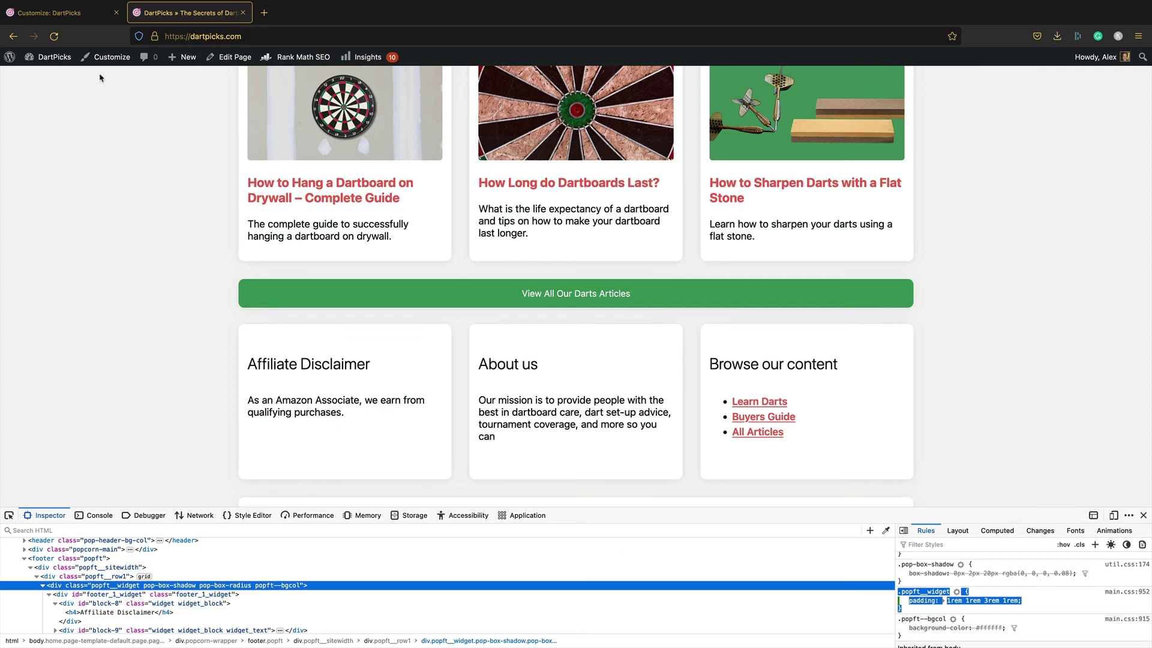
left_click(60, 13)
left_click(17, 94)
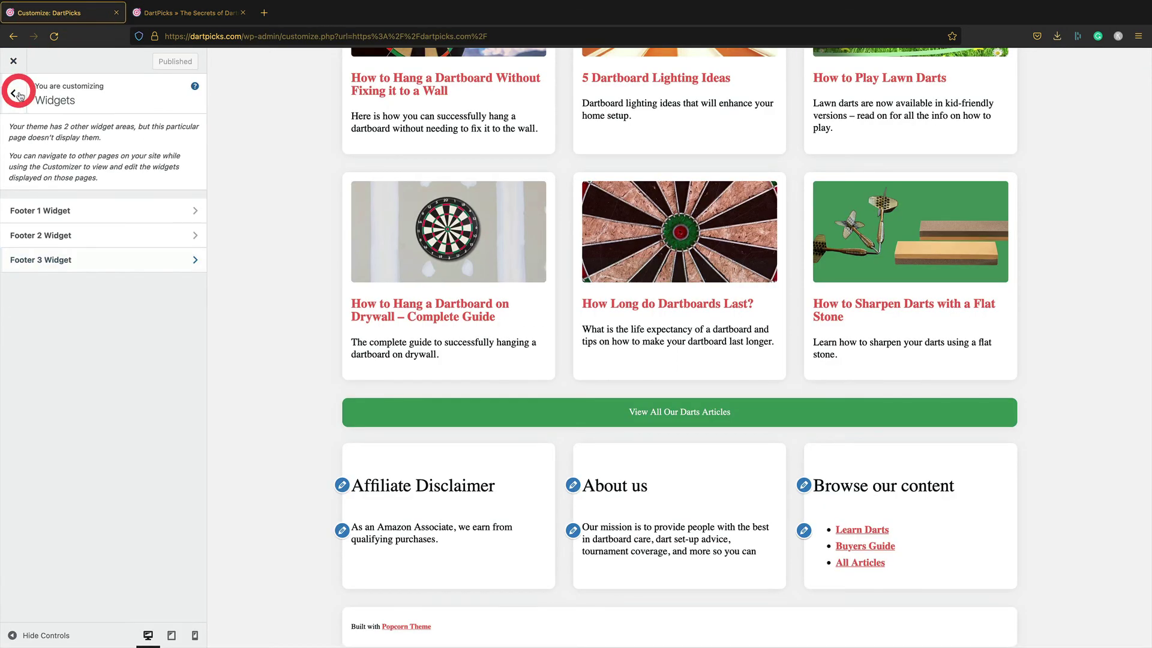
left_click(17, 94)
Step: Paste the .popft__widget padding rule into Additional CSS, publish, and close the Customizer
left_click(86, 312)
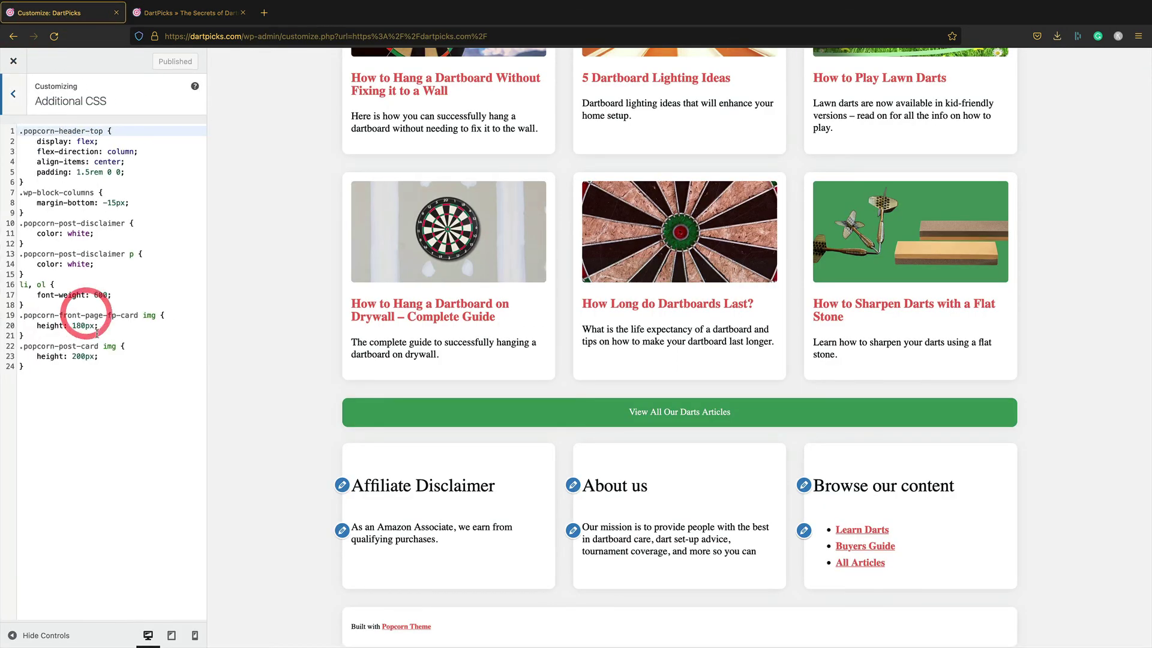
left_click(51, 368)
key("super+v")
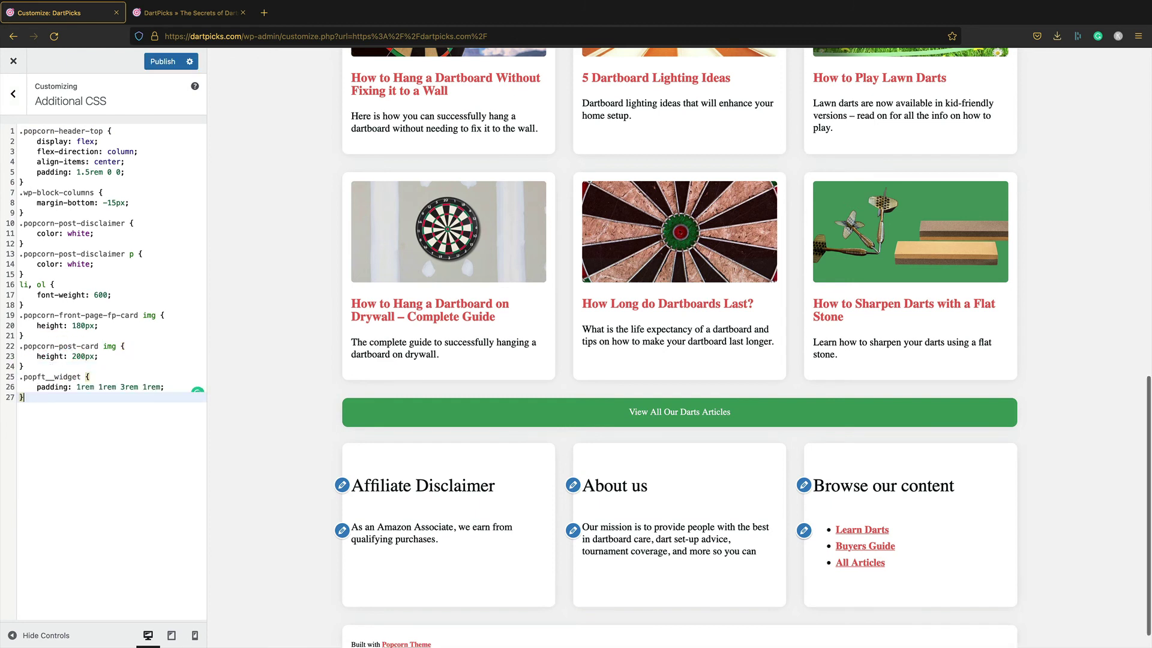
left_click(159, 61)
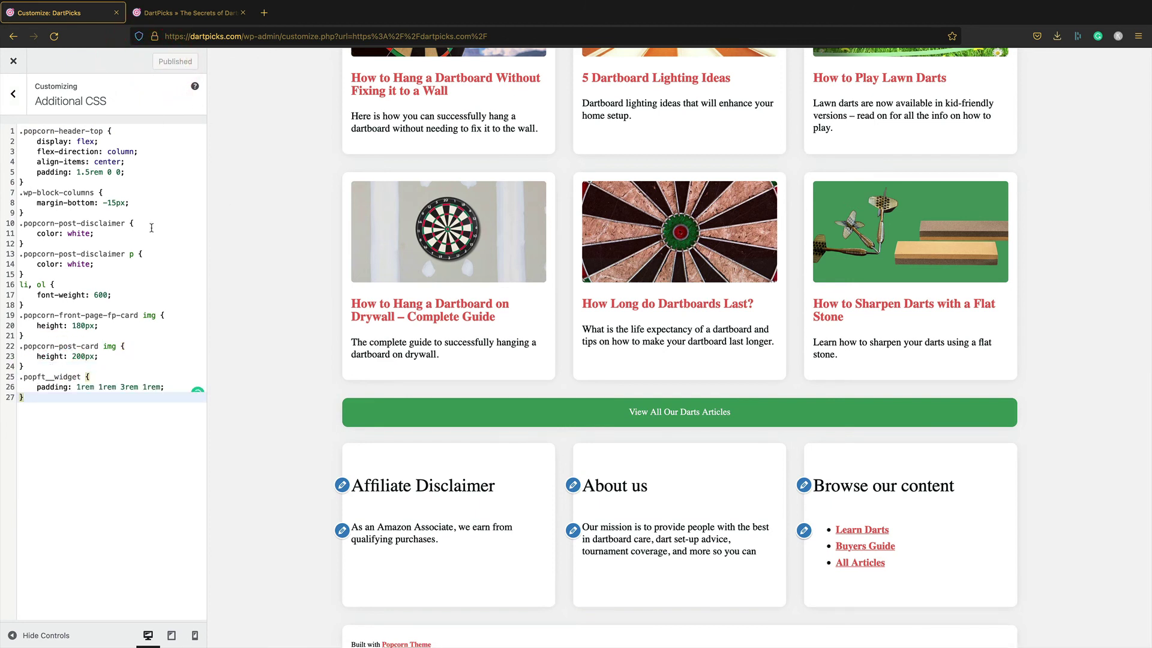
left_click(11, 63)
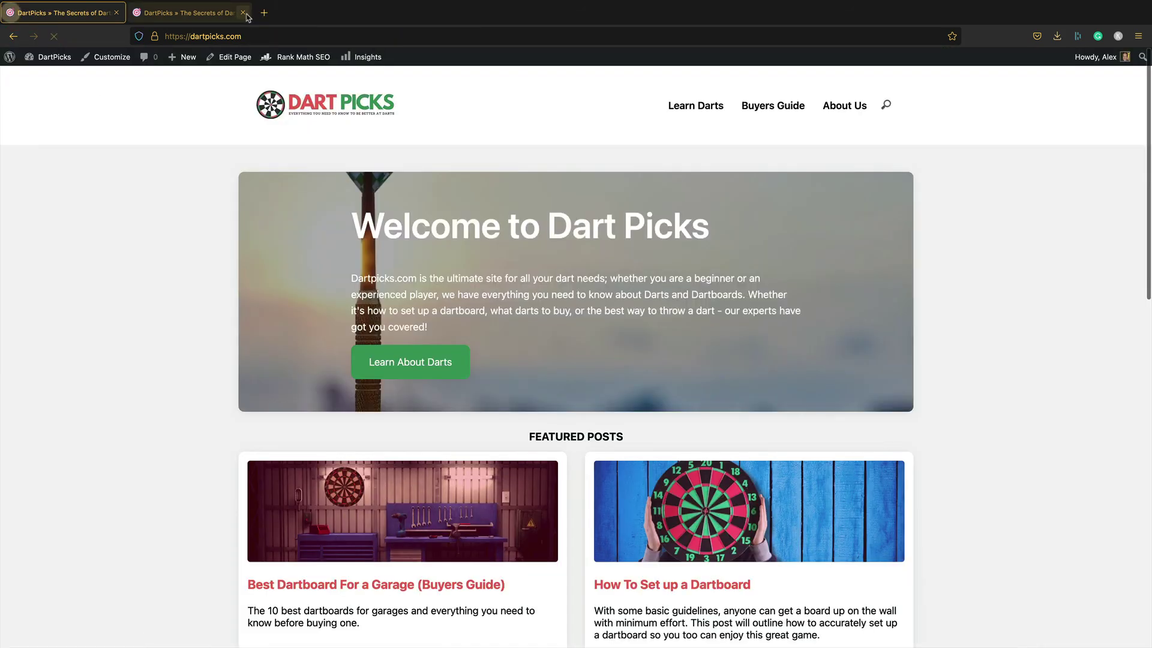
Step: Close the extra DartPicks tab and scroll down to the padded footer cards
left_click(243, 13)
scroll(396, 191, "down", 12)
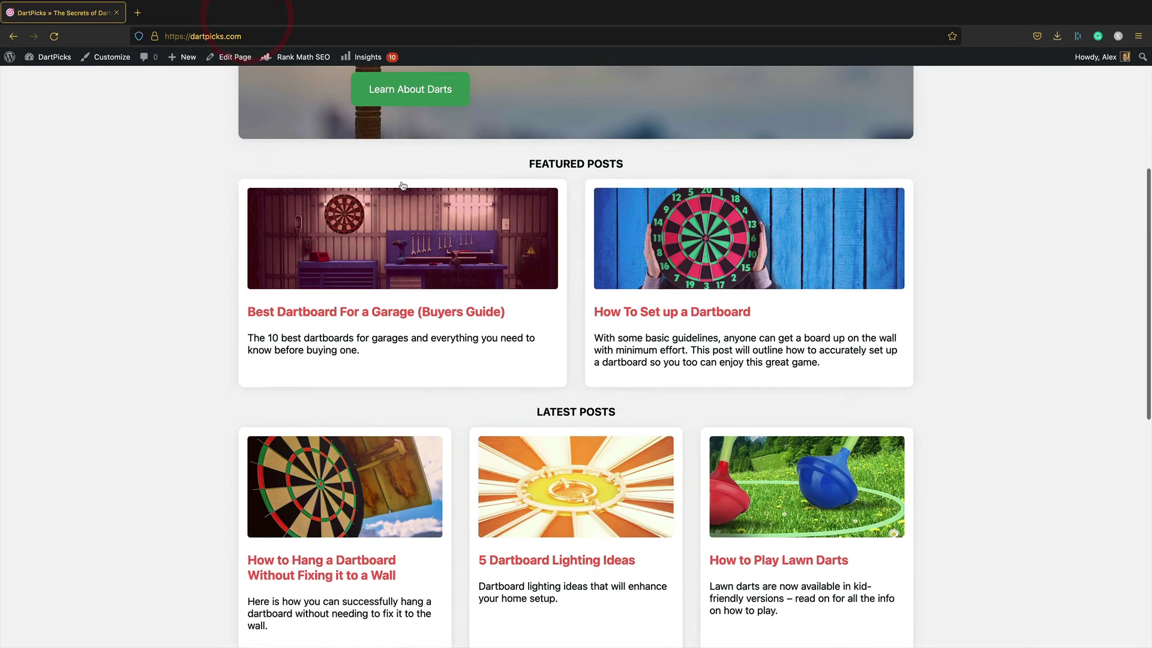